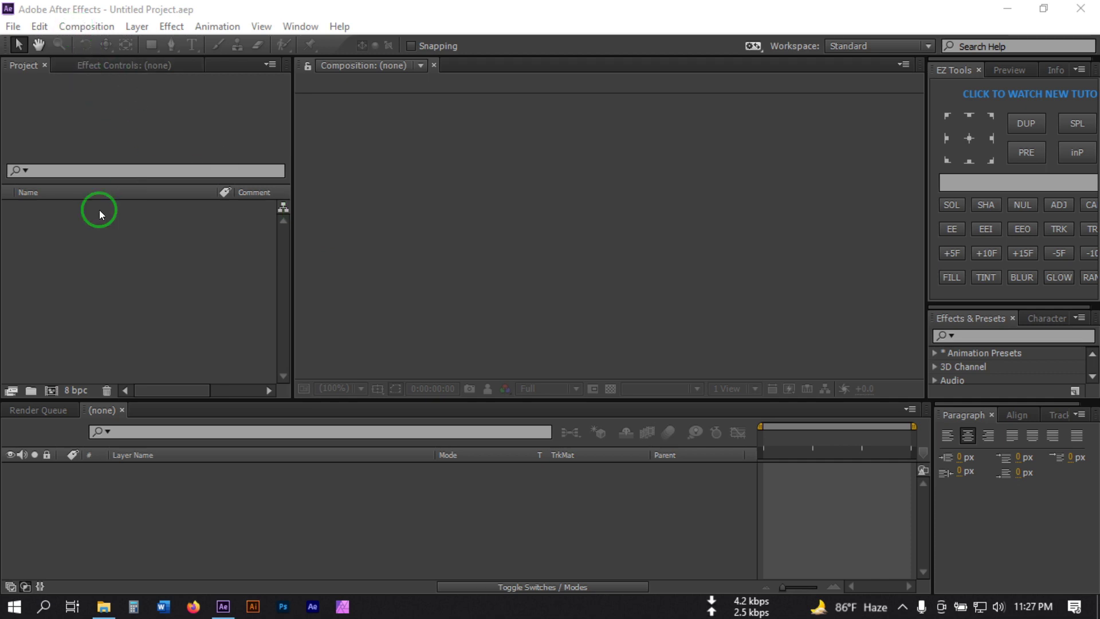
Step: Create a composition named main with the HDTV 1080 25 preset and a duration of 15 seconds
left_click(53, 391)
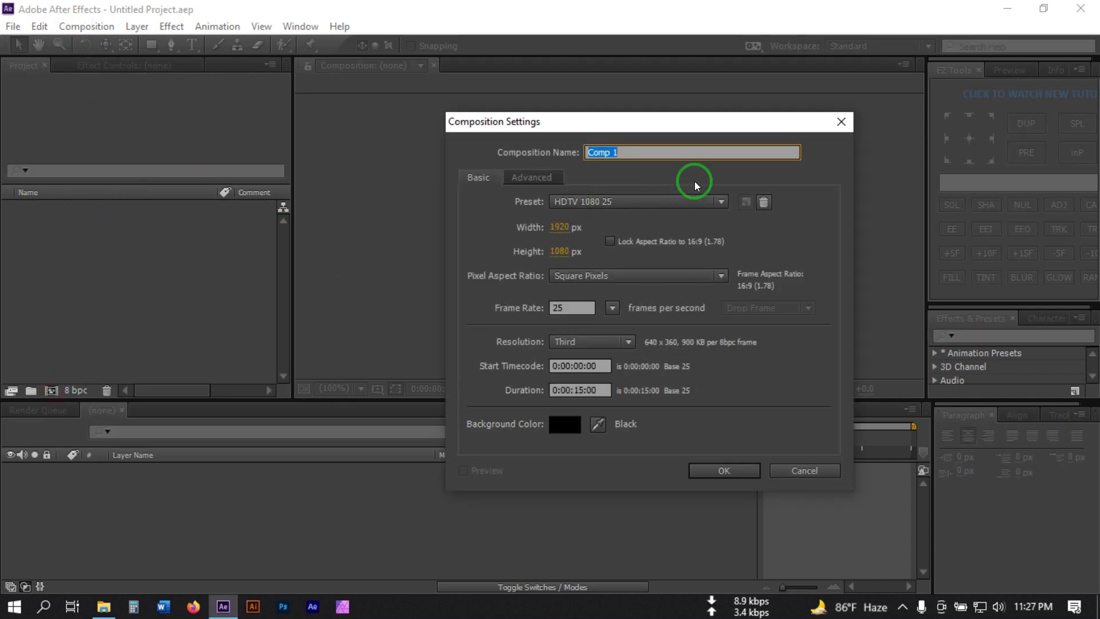
type("main")
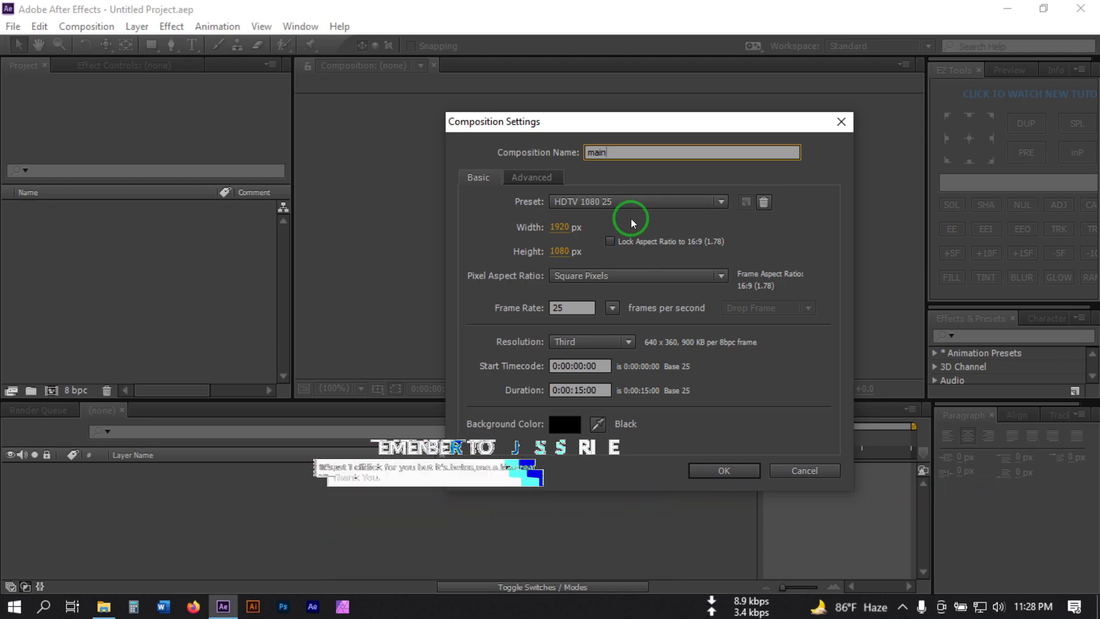
left_click_drag(604, 387, 533, 385)
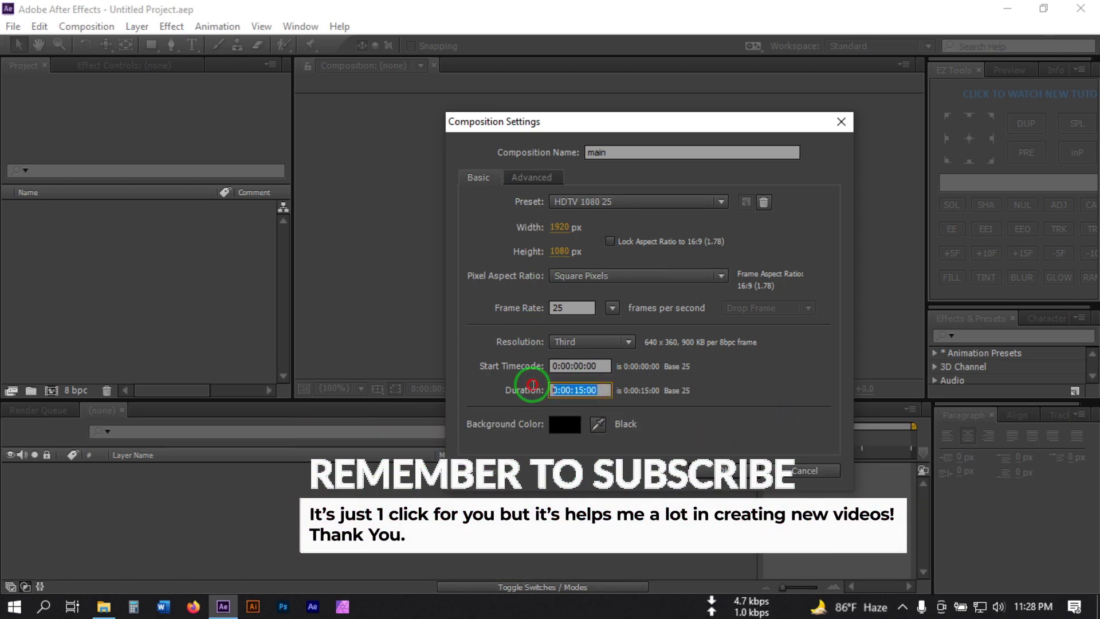
left_click(713, 461)
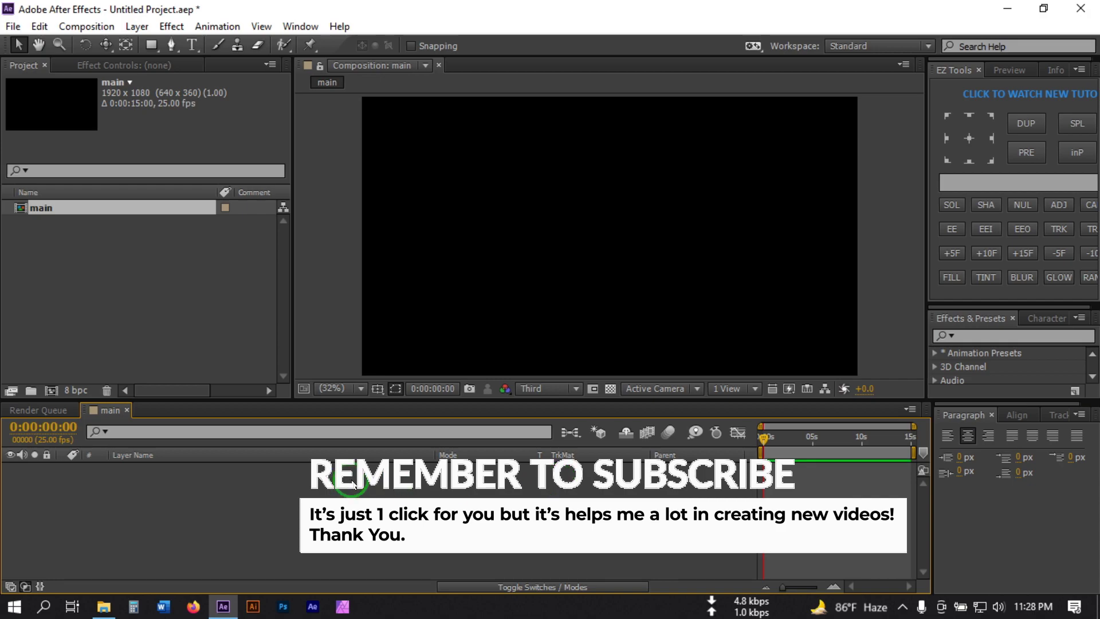
Step: Add a black 1920 x 1080 px solid layer named E3D to the main composition
right_click(121, 527)
mouse_move(239, 355)
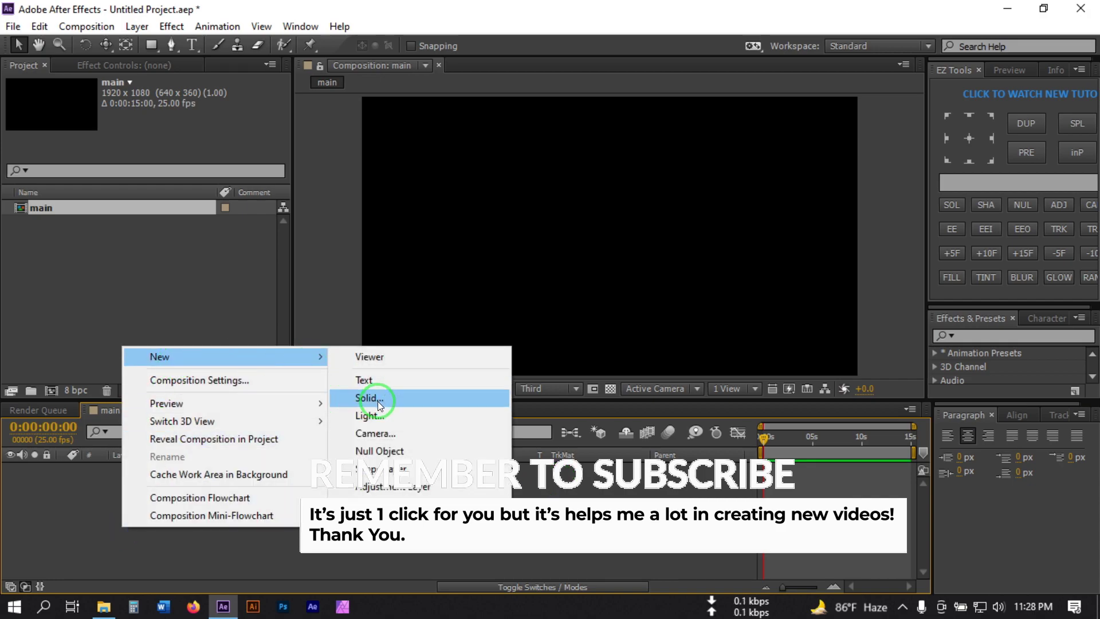
left_click(398, 396)
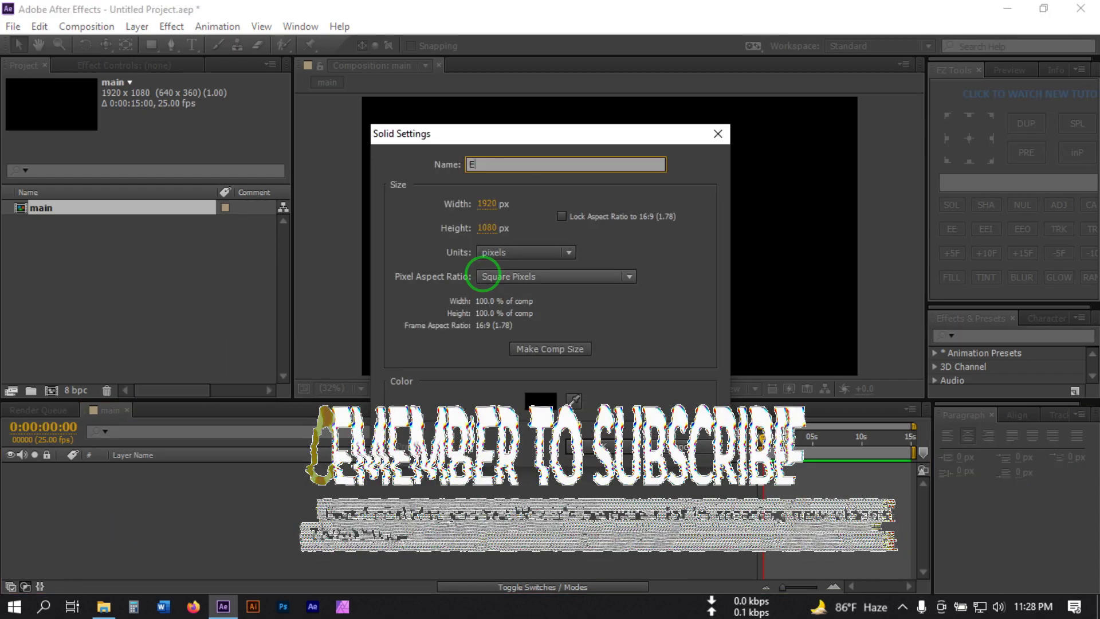
type("E3D")
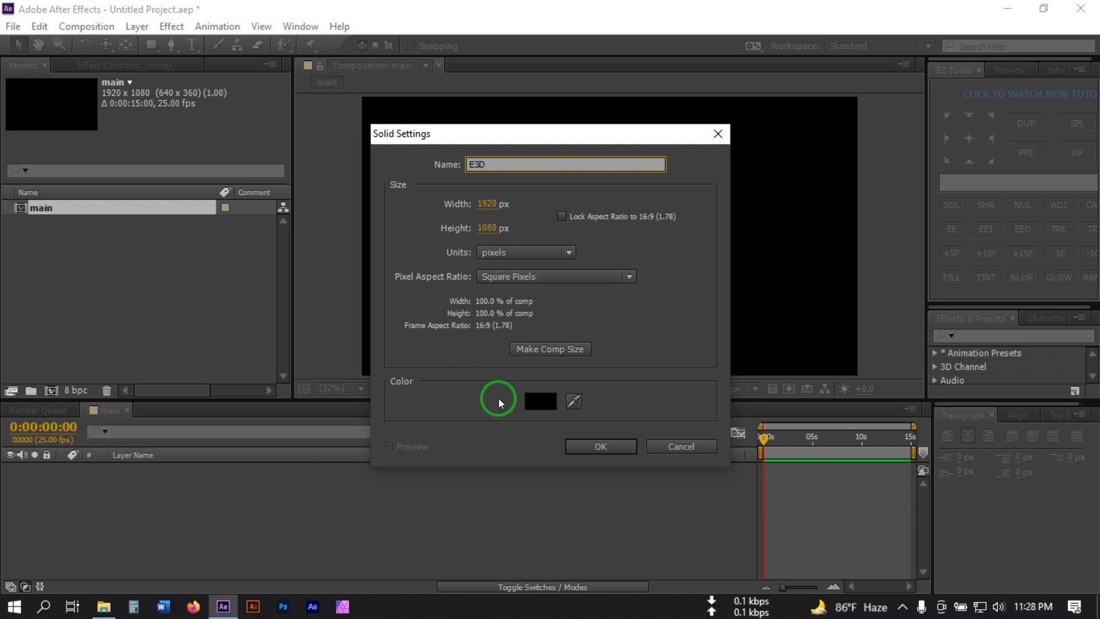
left_click(627, 444)
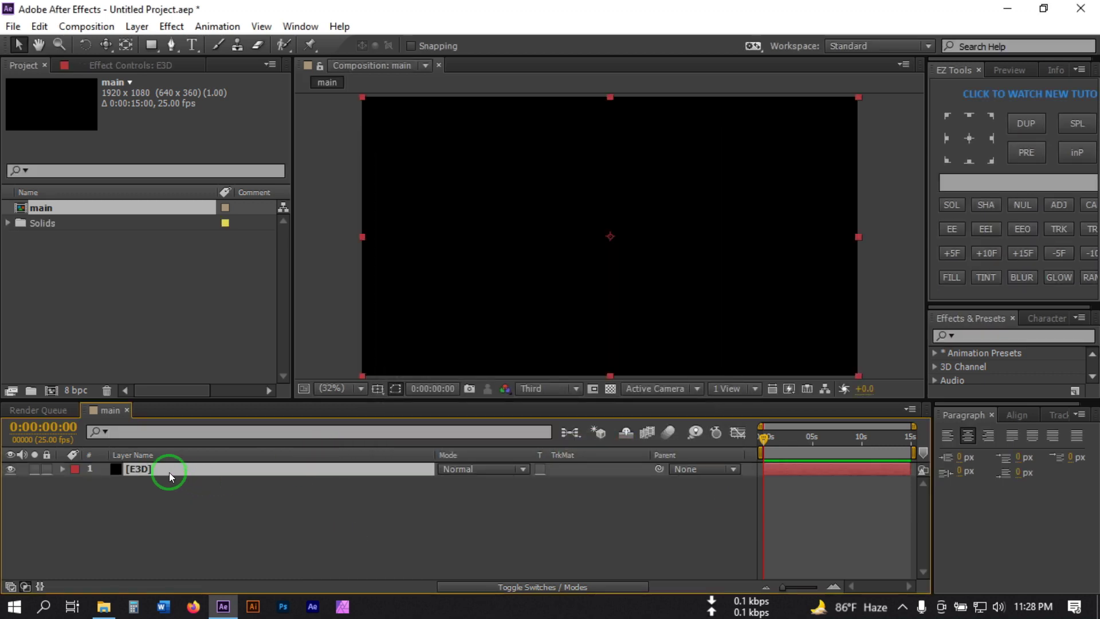
Step: Find the Element effect and apply it to the E3D layer
key("ctrl+space")
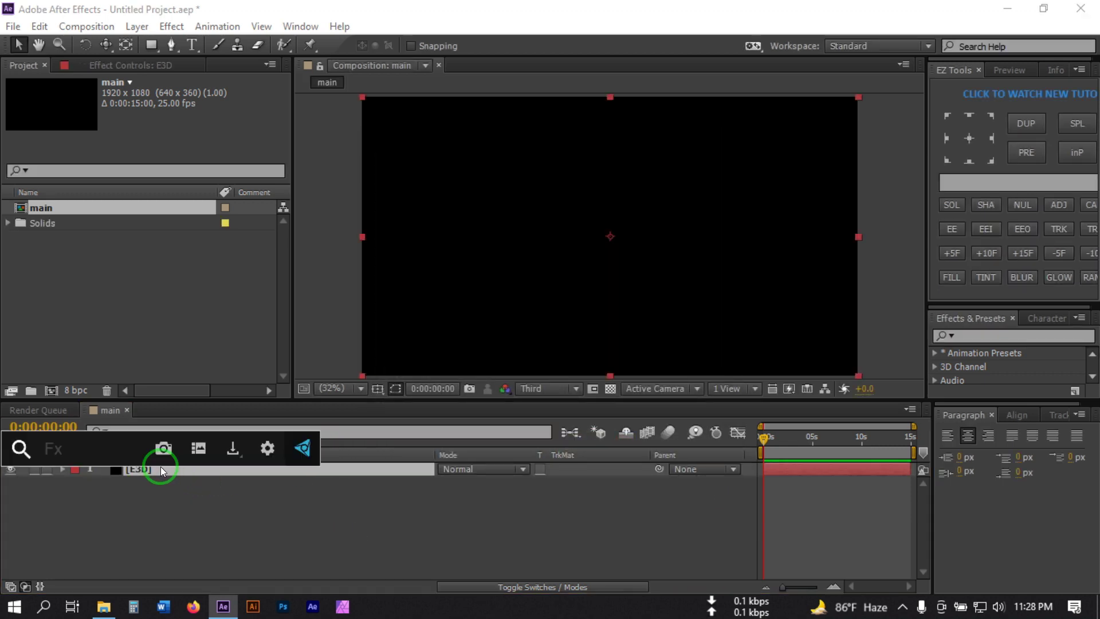
type("el")
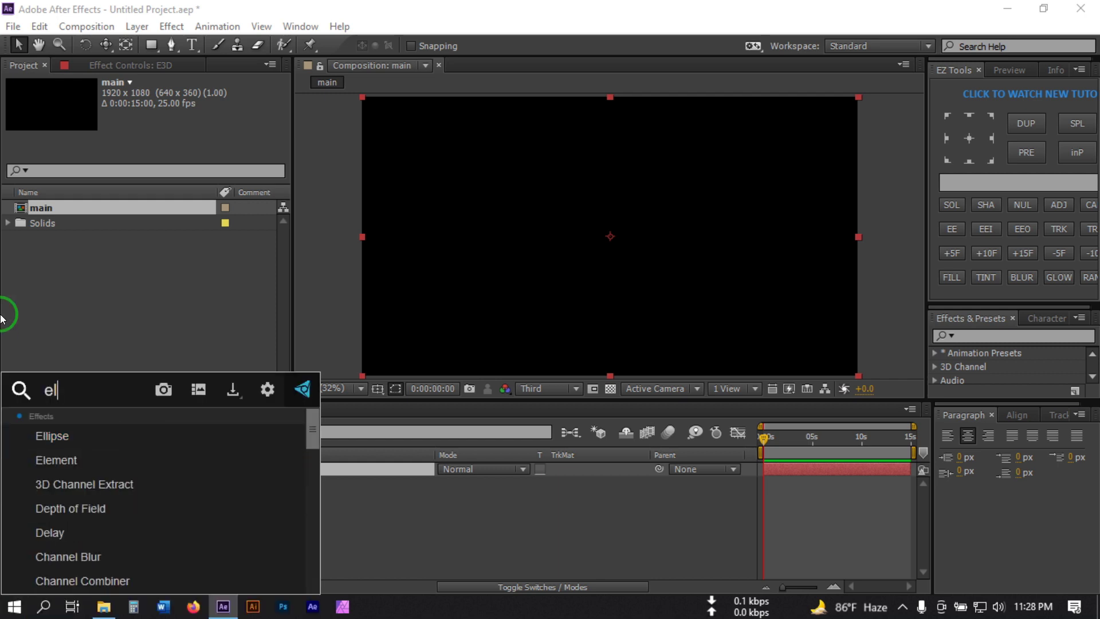
left_click(77, 461)
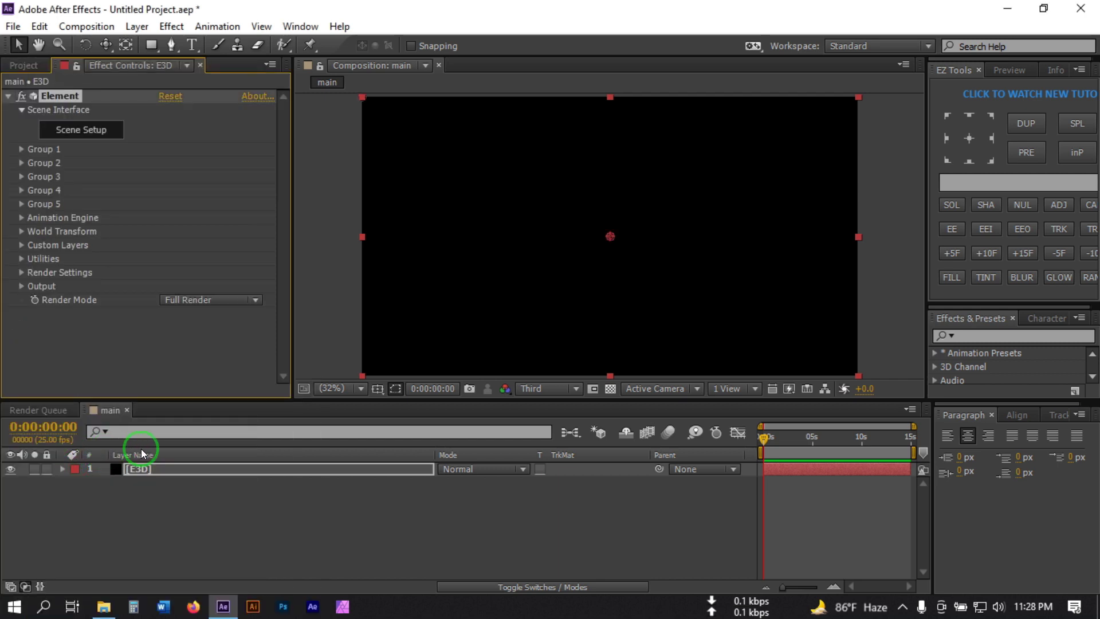
Step: Open Element's Scene Setup and hide the grid in the preview
left_click(83, 140)
left_click(506, 431)
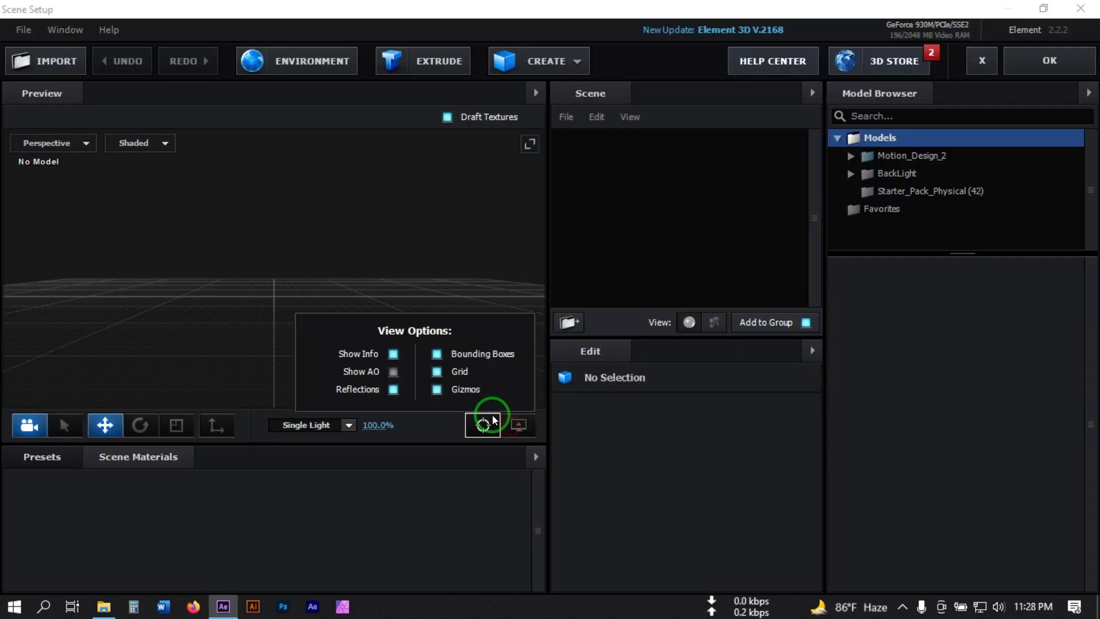
left_click(437, 369)
left_click(290, 266)
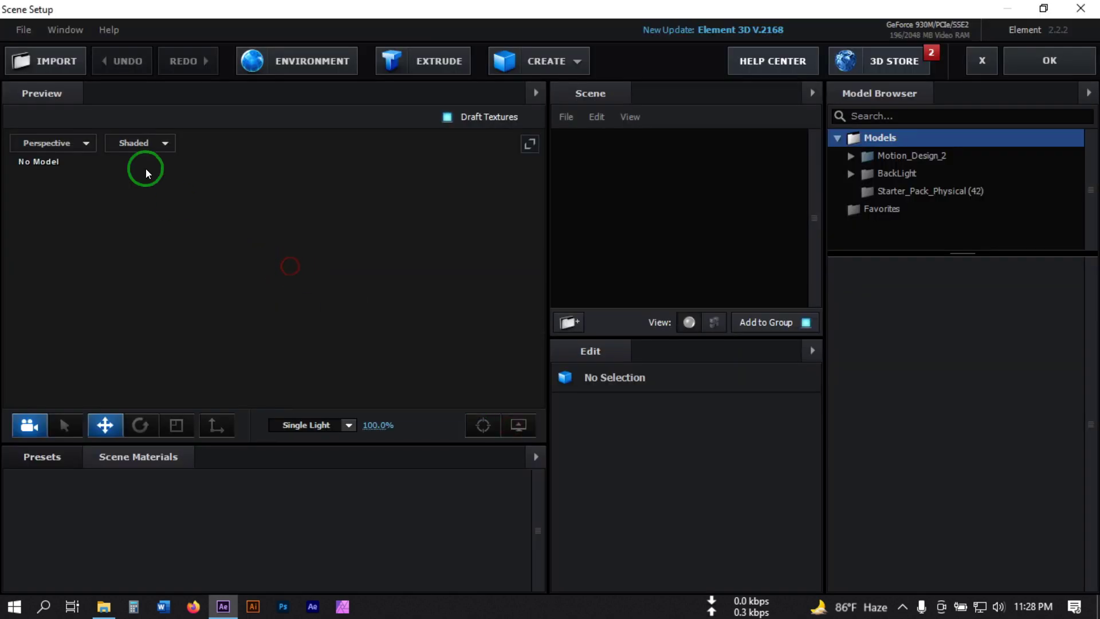
Step: Import the Globe.obj 3D model into the scene with the default import preferences
left_click(66, 63)
left_click(291, 166)
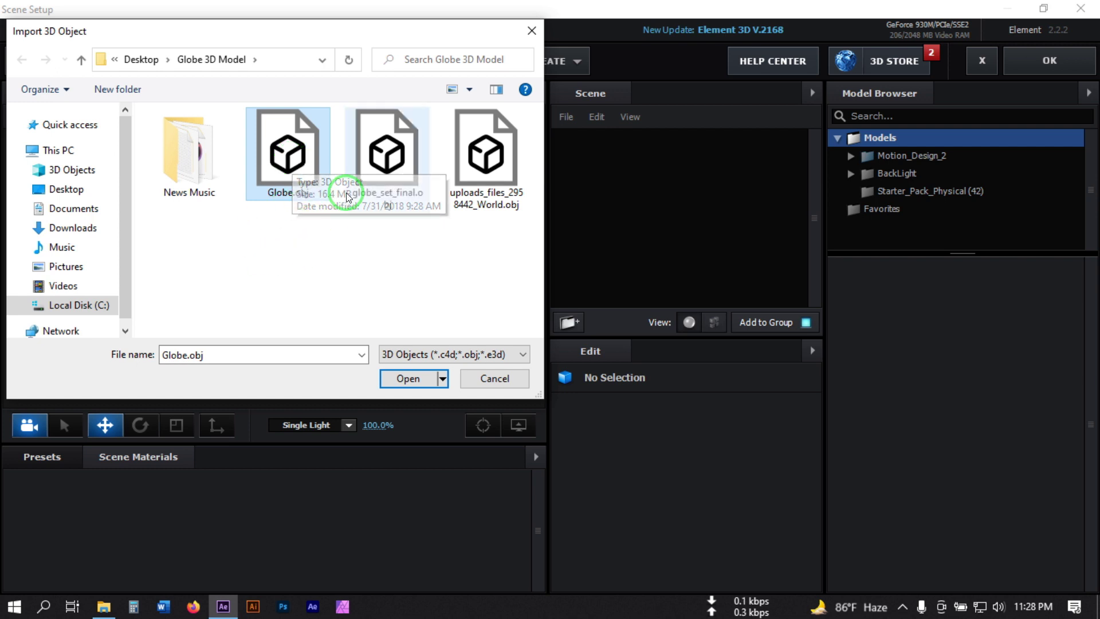
left_click(290, 159)
left_click(407, 378)
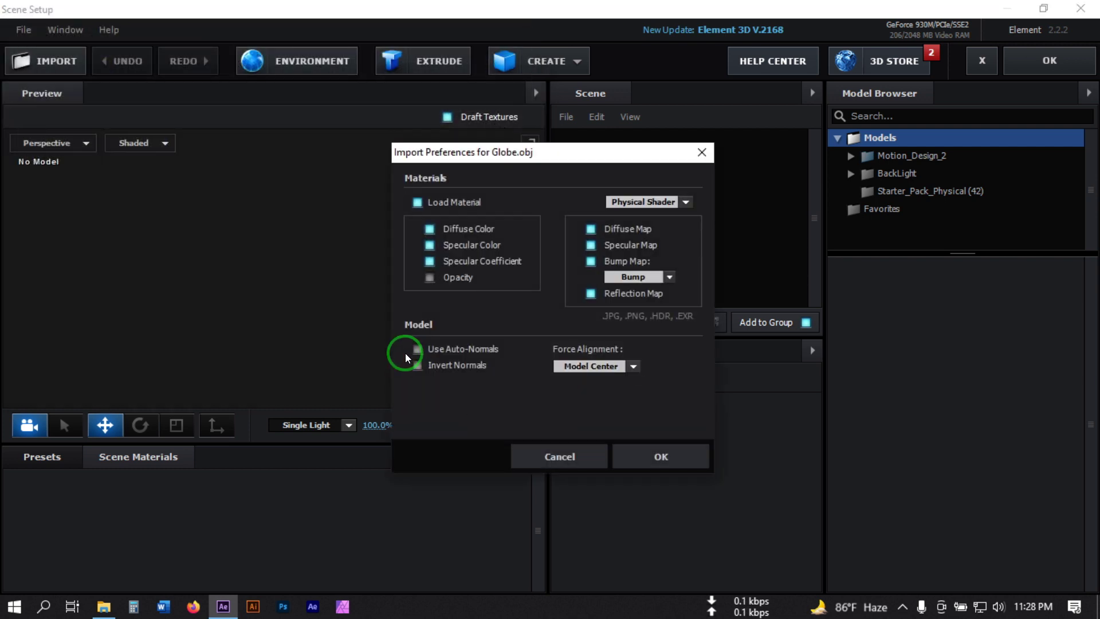
left_click(660, 457)
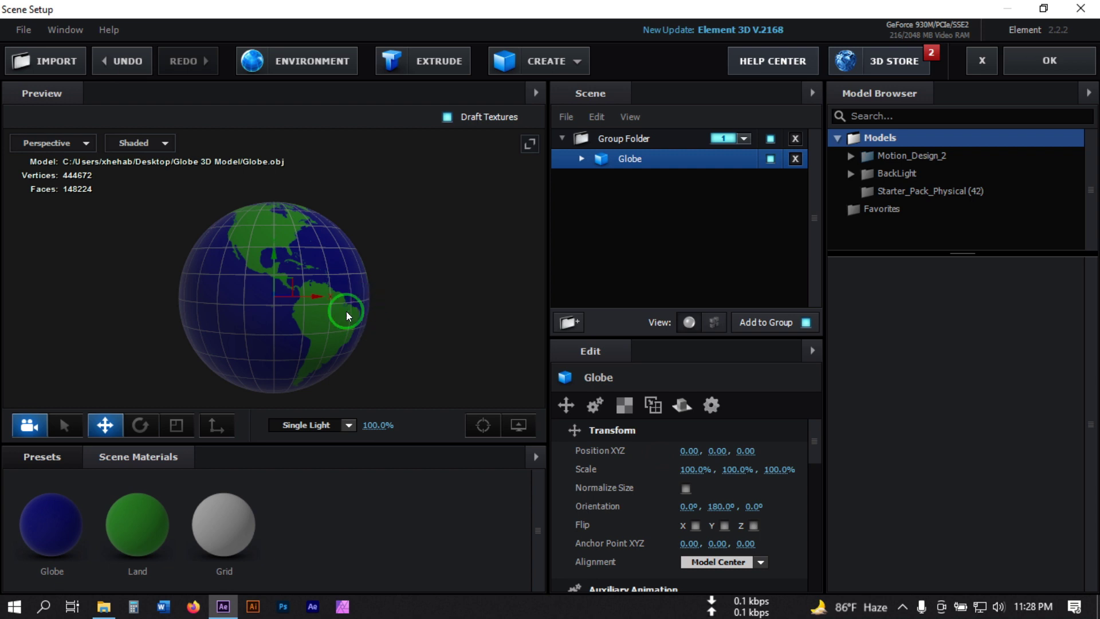
Step: Replace the globe's Land material with the Paint_Red preset from the Physical materials
left_click_drag(238, 299, 401, 286)
left_click(582, 159)
left_click(669, 207)
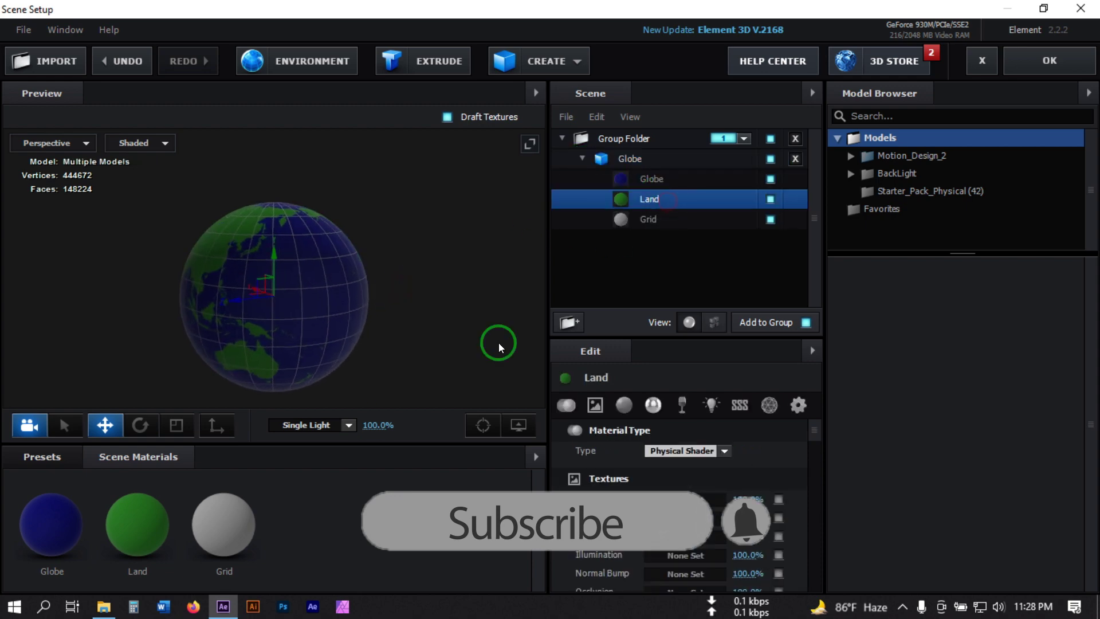
left_click(78, 458)
left_click(73, 568)
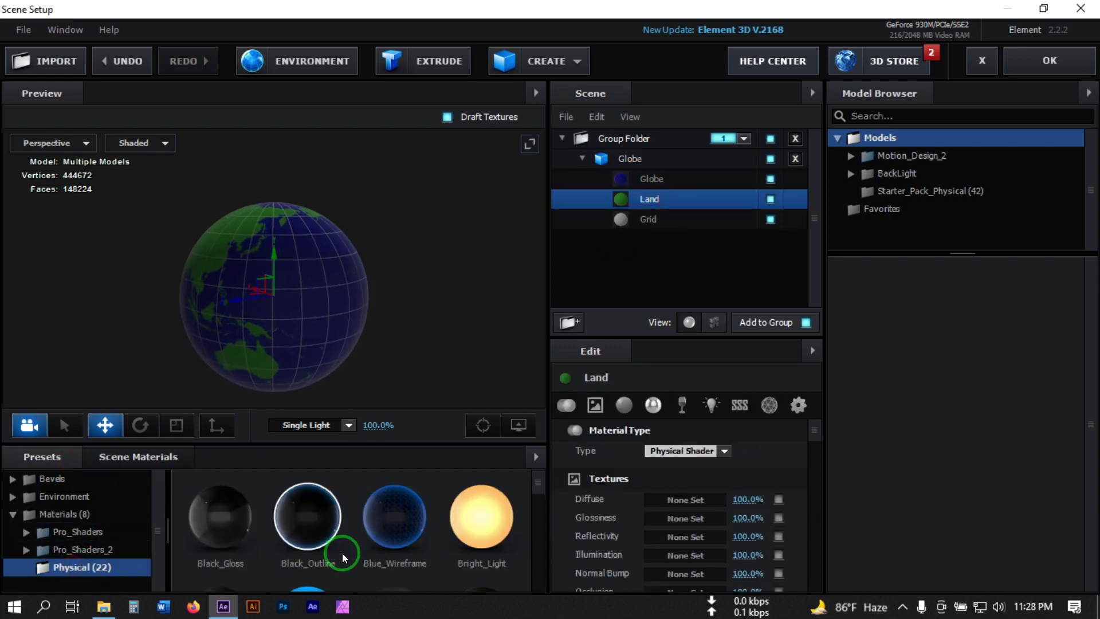
scroll(321, 547, "down", 4)
mouse_move(307, 544)
left_mouse_down()
mouse_move(603, 315)
mouse_move(658, 214)
mouse_move(641, 207)
left_mouse_up()
left_click_drag(265, 331, 329, 346)
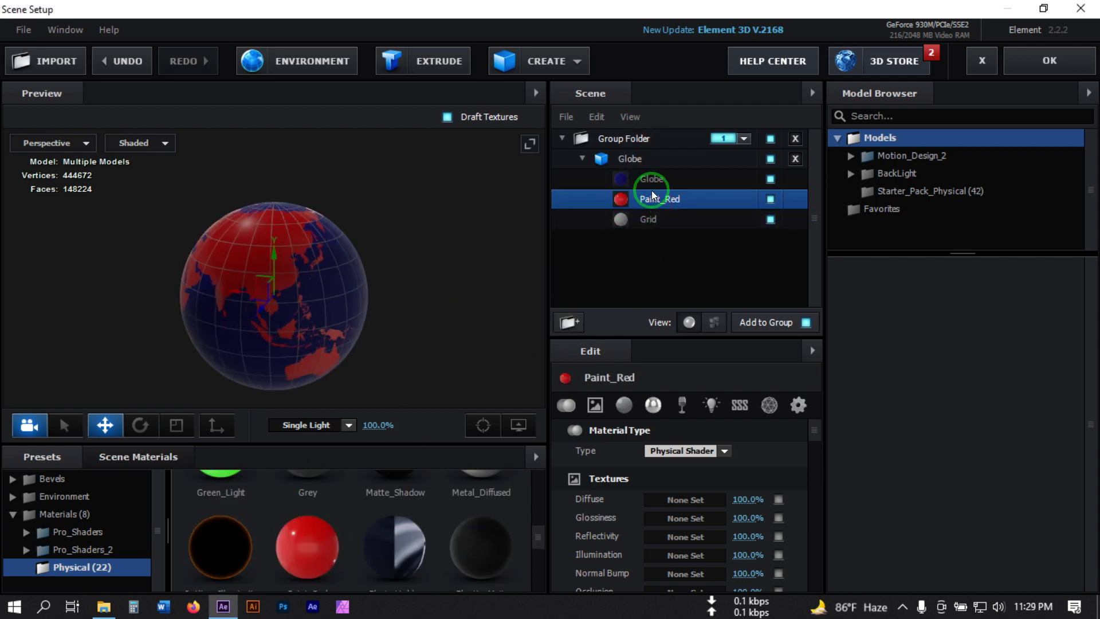
Step: Replace the Globe surface material with the Blue_Wireframe preset from the Physical materials
left_click(661, 179)
scroll(319, 550, "up", 4)
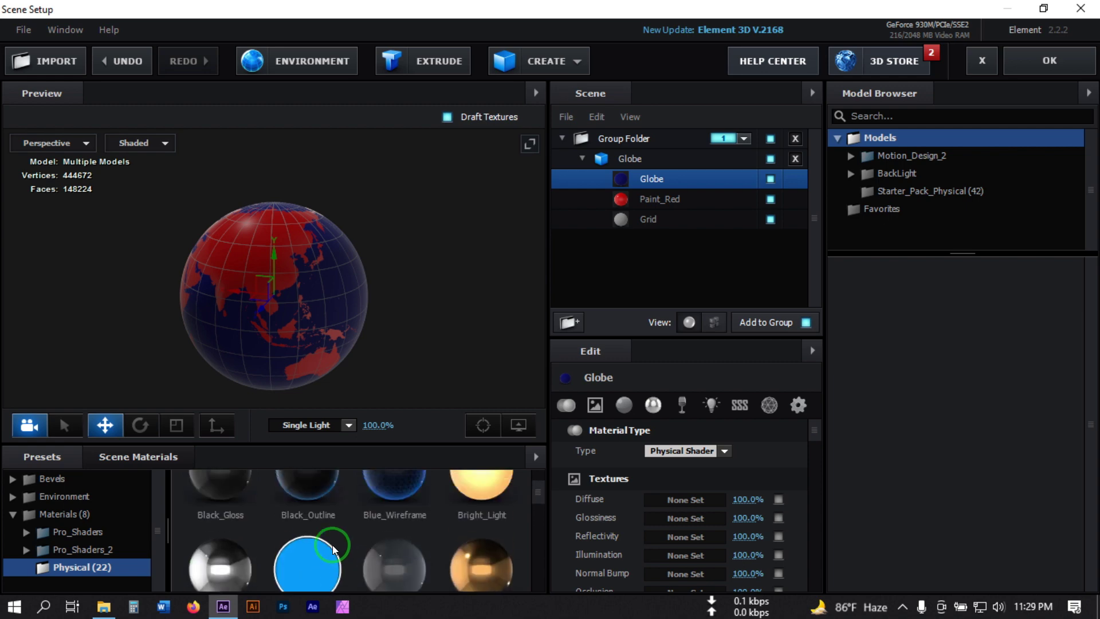
left_click_drag(394, 525, 647, 179)
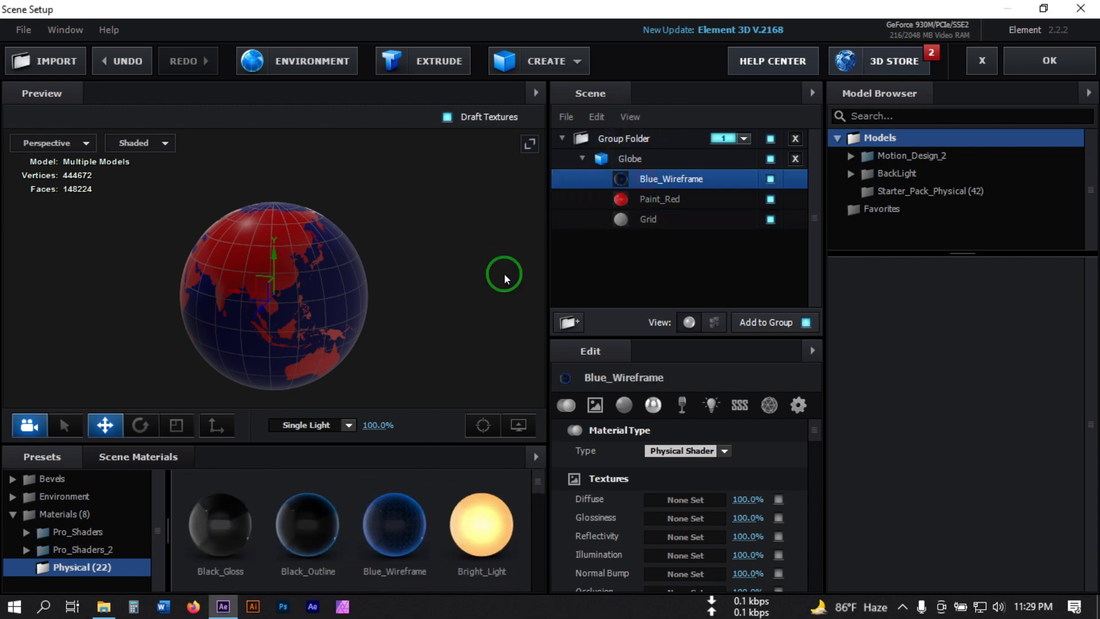
left_click_drag(289, 363, 265, 452)
Step: Try the Black_Outline material on the globe's land, undo it, and try it on the ocean surface instead
mouse_move(305, 518)
left_mouse_down()
mouse_move(658, 173)
mouse_move(550, 236)
mouse_move(290, 347)
mouse_move(246, 338)
left_mouse_up()
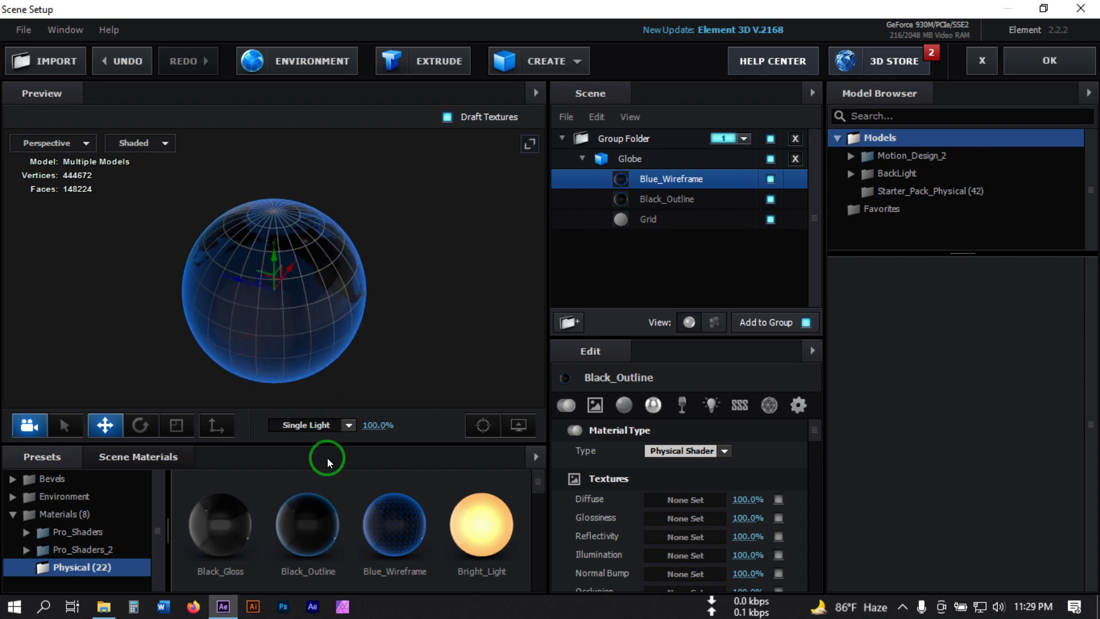
key("ctrl+z")
mouse_move(305, 521)
left_mouse_down()
mouse_move(692, 186)
mouse_move(675, 179)
left_mouse_up()
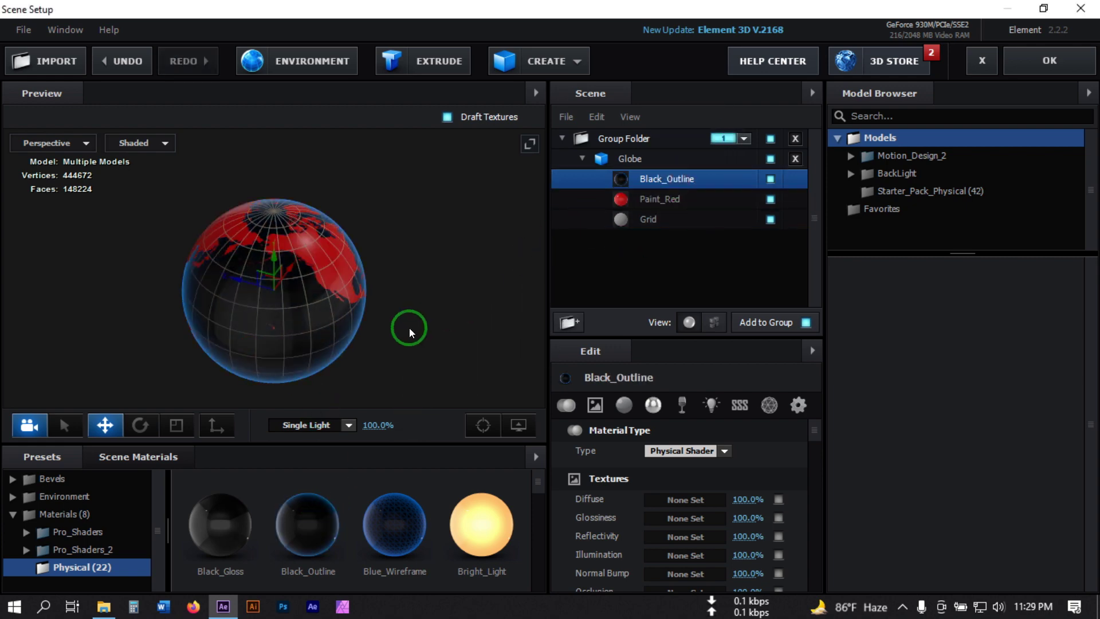
mouse_move(408, 327)
left_mouse_down()
mouse_move(363, 339)
mouse_move(467, 305)
mouse_move(395, 333)
left_mouse_up()
Step: Try Blue_Wireframe on the land, undo it, and put Blue_Wireframe back on the ocean surface
mouse_move(385, 524)
left_mouse_down()
mouse_move(594, 212)
mouse_move(621, 201)
left_mouse_up()
left_click_drag(342, 346, 283, 348)
key("ctrl+z")
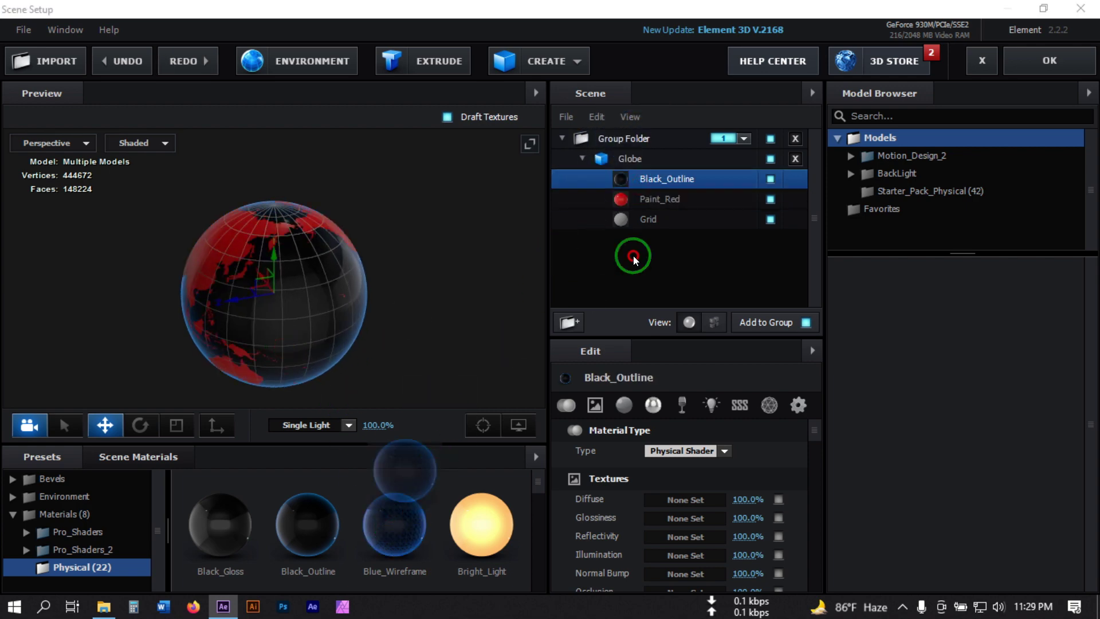
left_click(657, 181)
key("ctrl+shift+z")
left_click_drag(269, 351, 453, 324)
Step: Replace the globe's Grid material with the clean_metal_brushed preset from the Metal materials
left_click(646, 223)
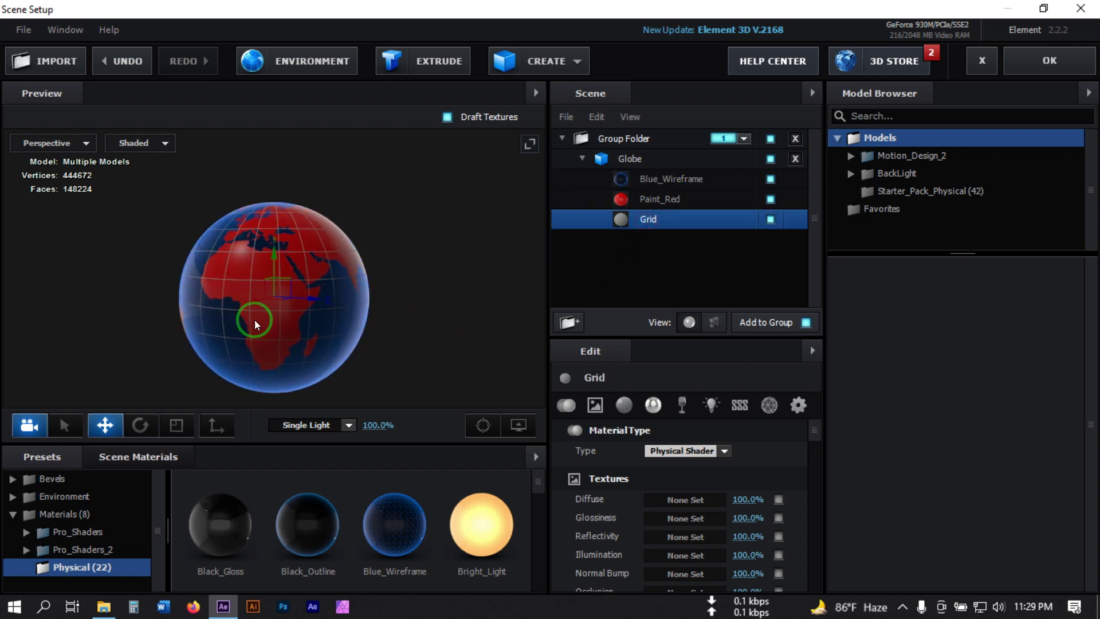
left_click(80, 552)
scroll(78, 560, "down", 5)
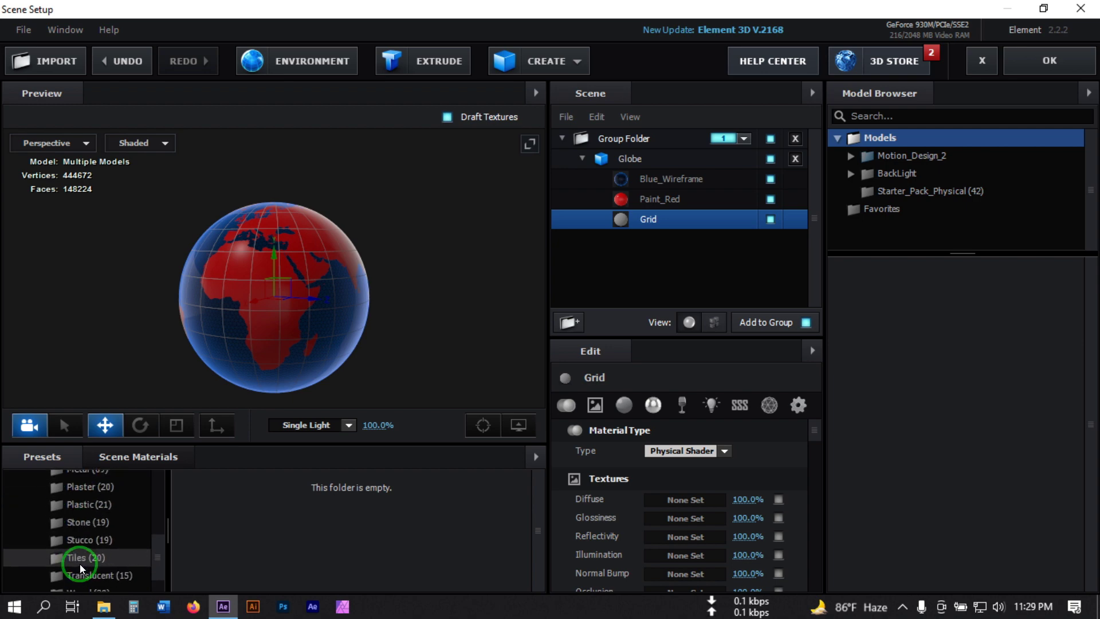
scroll(82, 504, "up", 2)
left_click(84, 525)
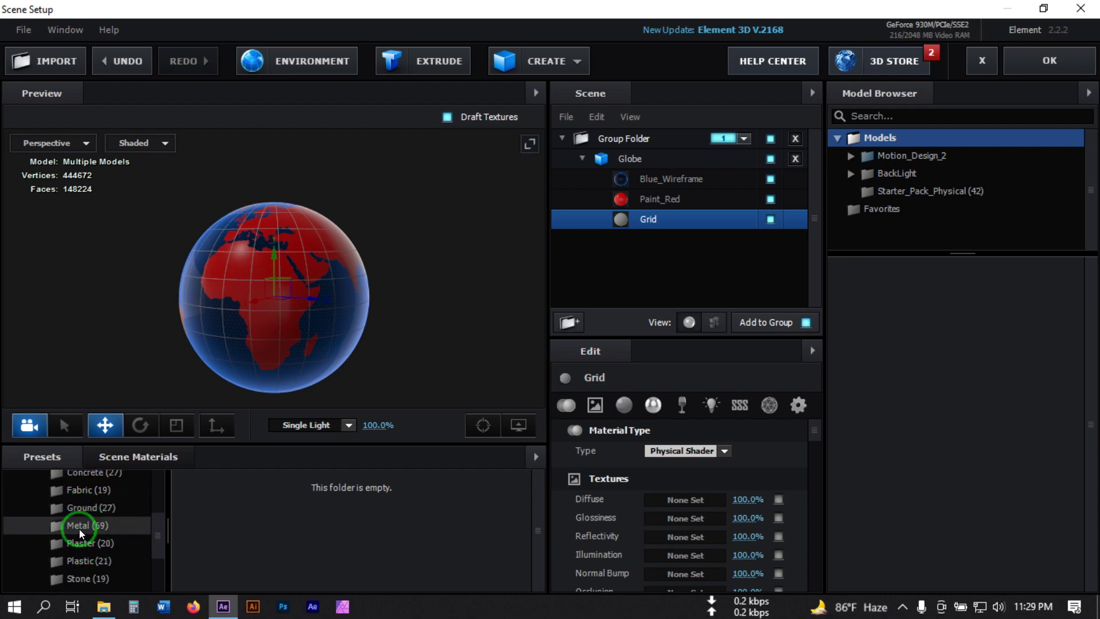
mouse_move(311, 510)
left_mouse_down()
mouse_move(388, 521)
mouse_move(674, 227)
left_mouse_up()
mouse_move(304, 368)
left_mouse_down()
mouse_move(482, 367)
mouse_move(471, 348)
left_mouse_up()
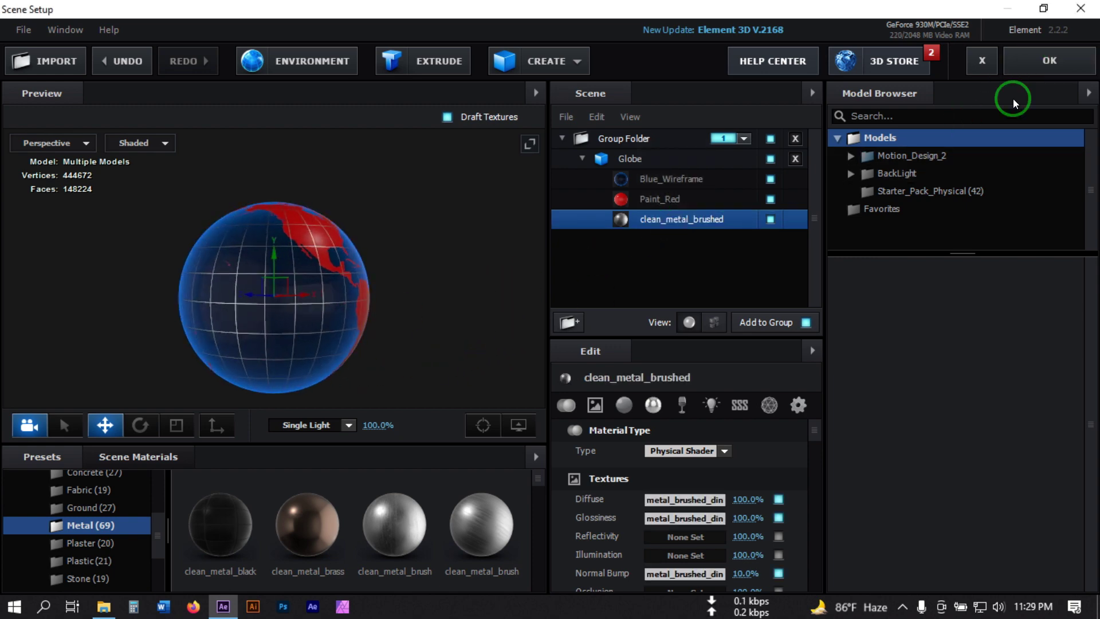
Step: Assign the Globe model to auxiliary animation Channel 1 and accept the scene setup
left_click(628, 160)
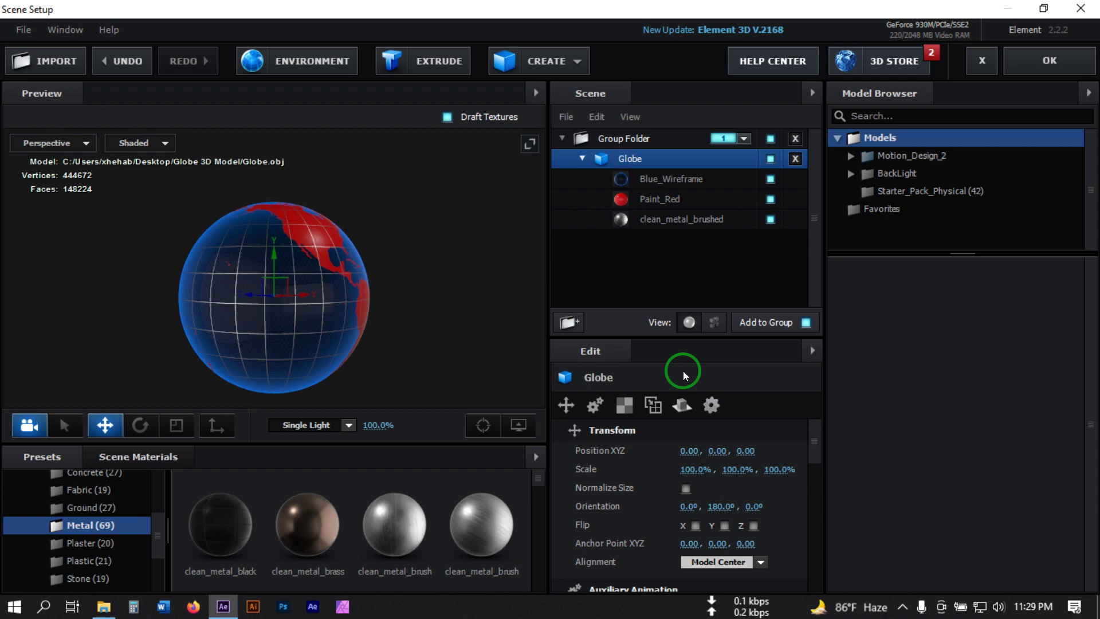
left_click(594, 405)
left_click(736, 450)
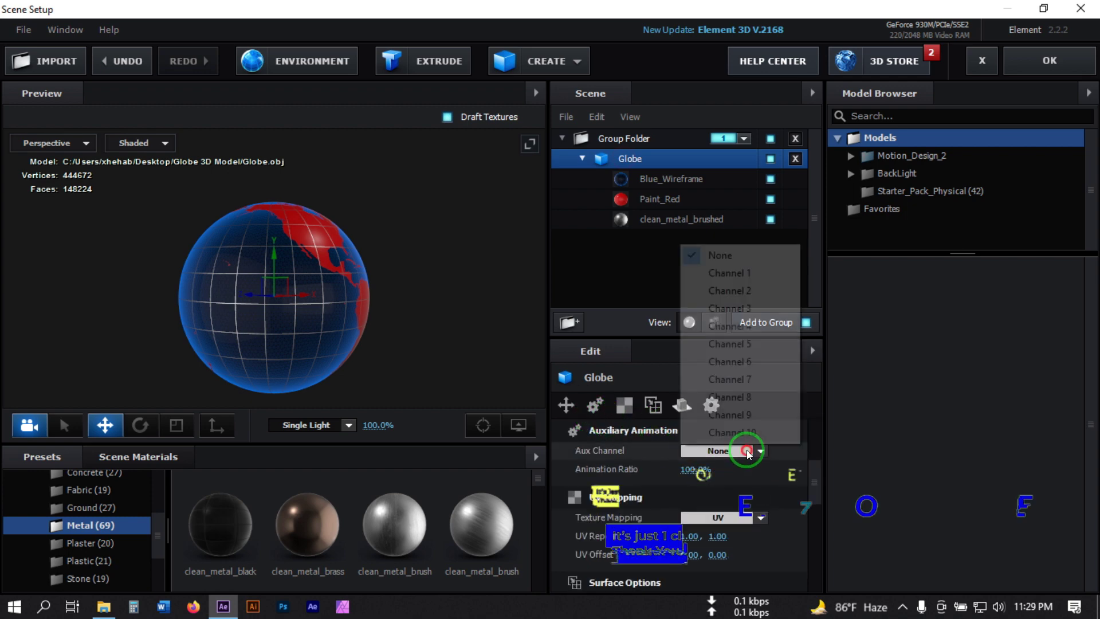
left_click(751, 270)
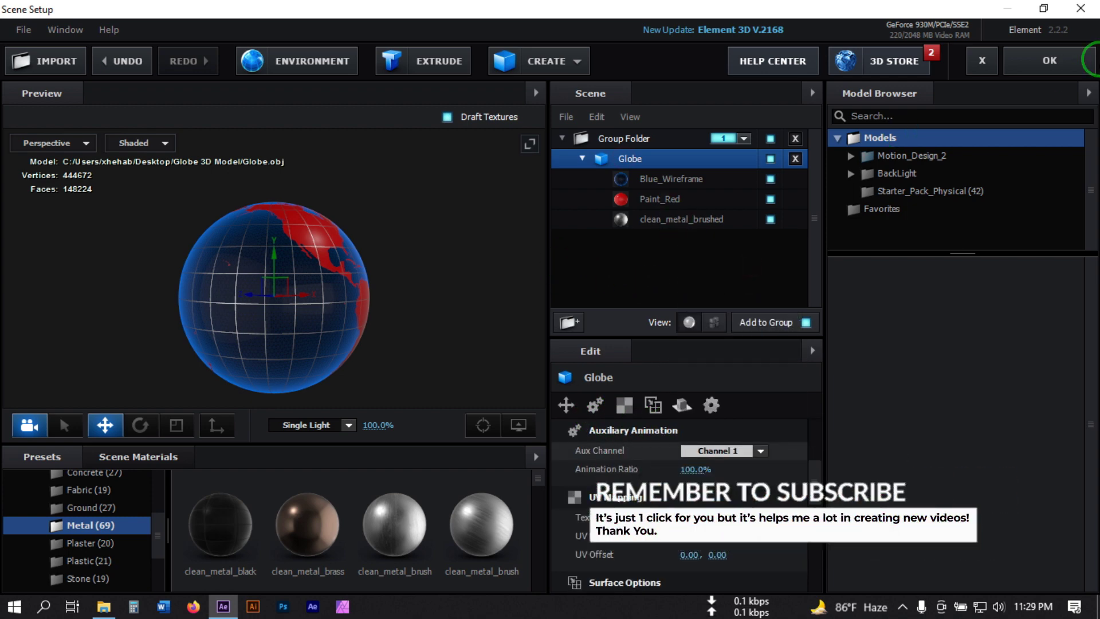
left_click(1034, 59)
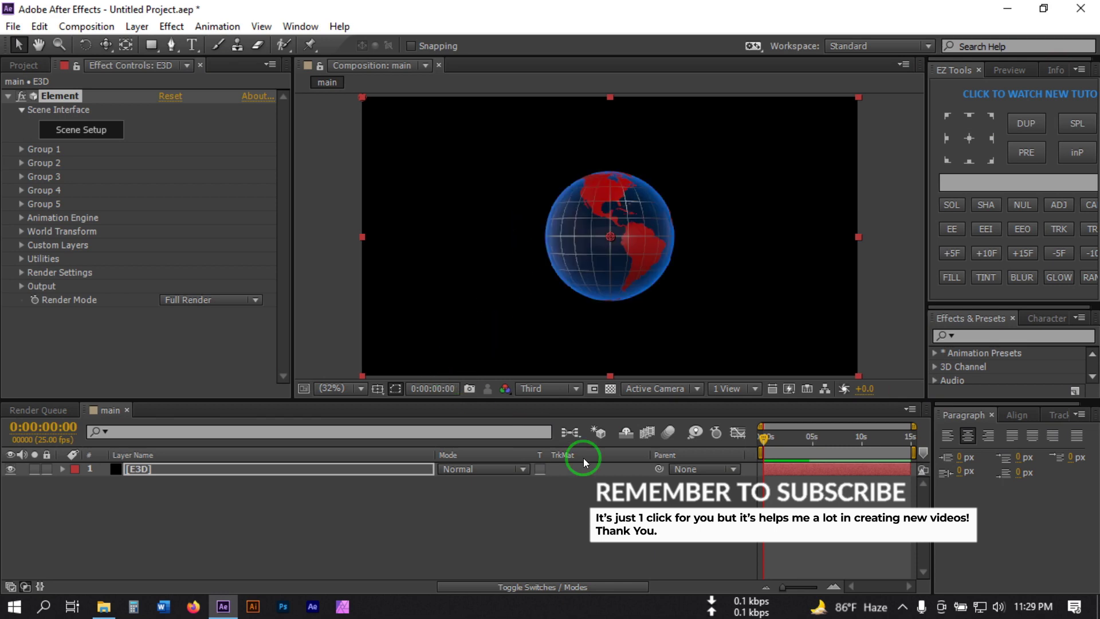
Step: Add a two-node camera with the 24mm preset to the main composition
right_click(159, 531)
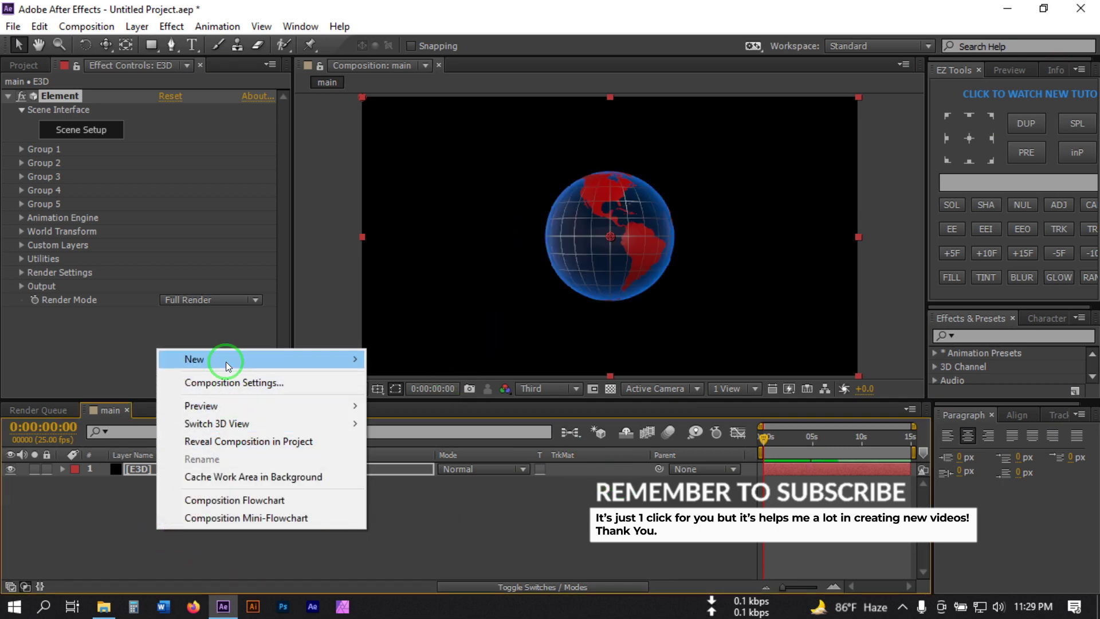
mouse_move(279, 360)
left_click(427, 436)
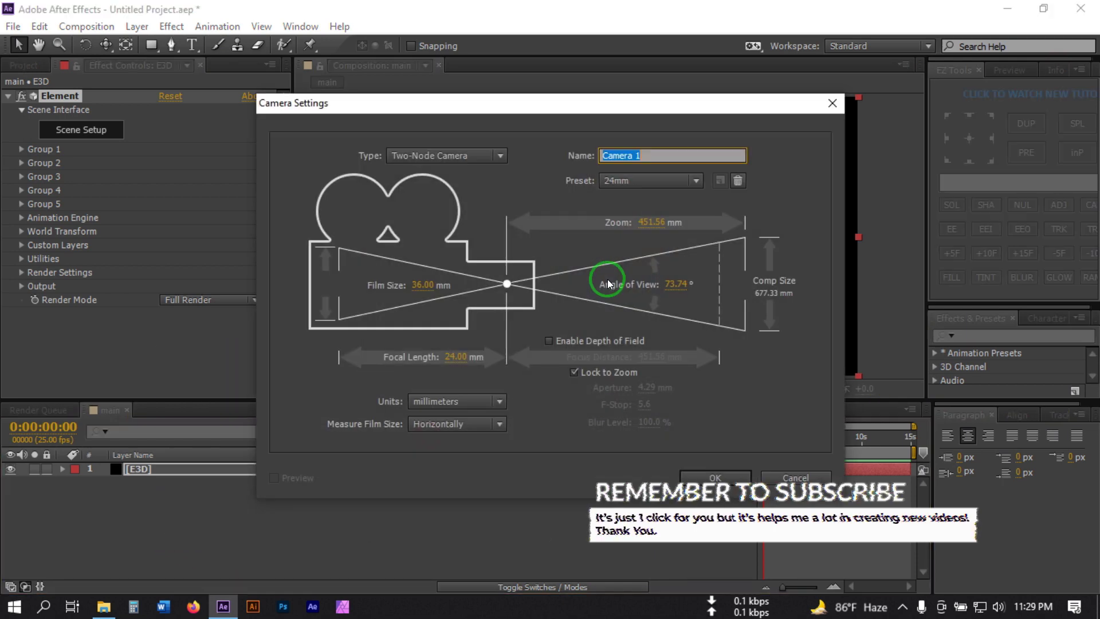
left_click(715, 477)
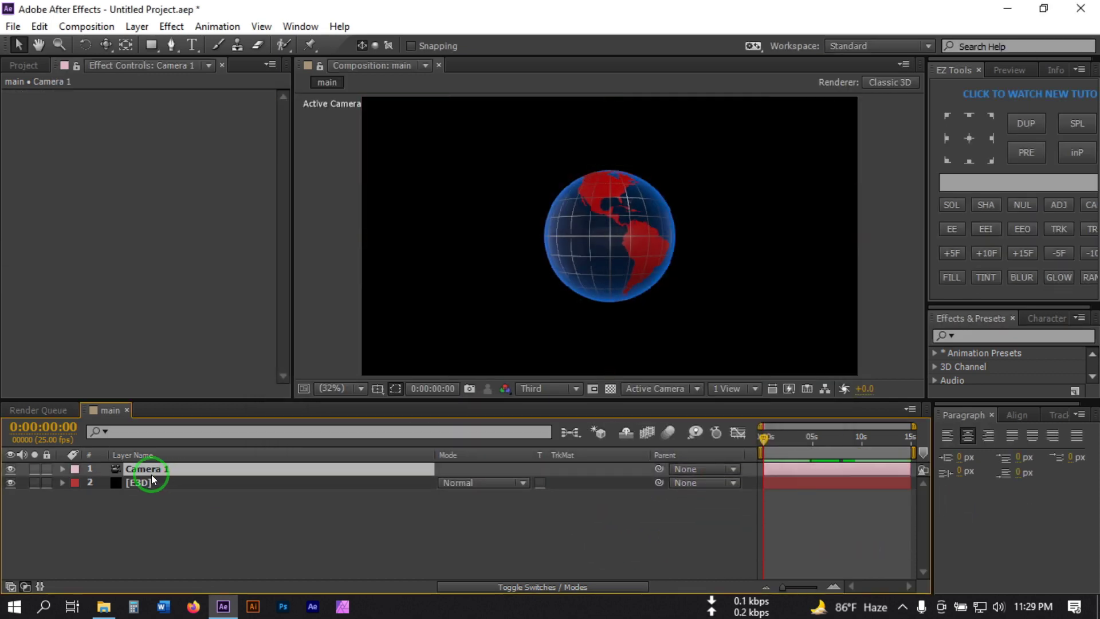
Step: Reveal the Channel 1 rotation settings in Group 1's aux channels on the E3D layer, test a Y rotation, and undo it
left_click(137, 483)
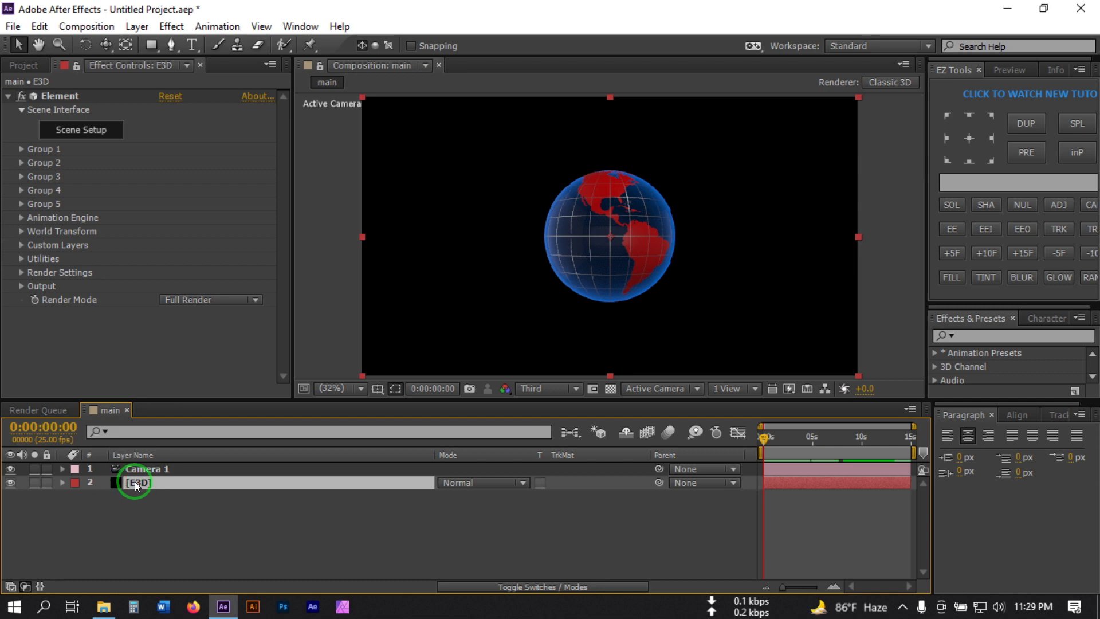
left_click(22, 149)
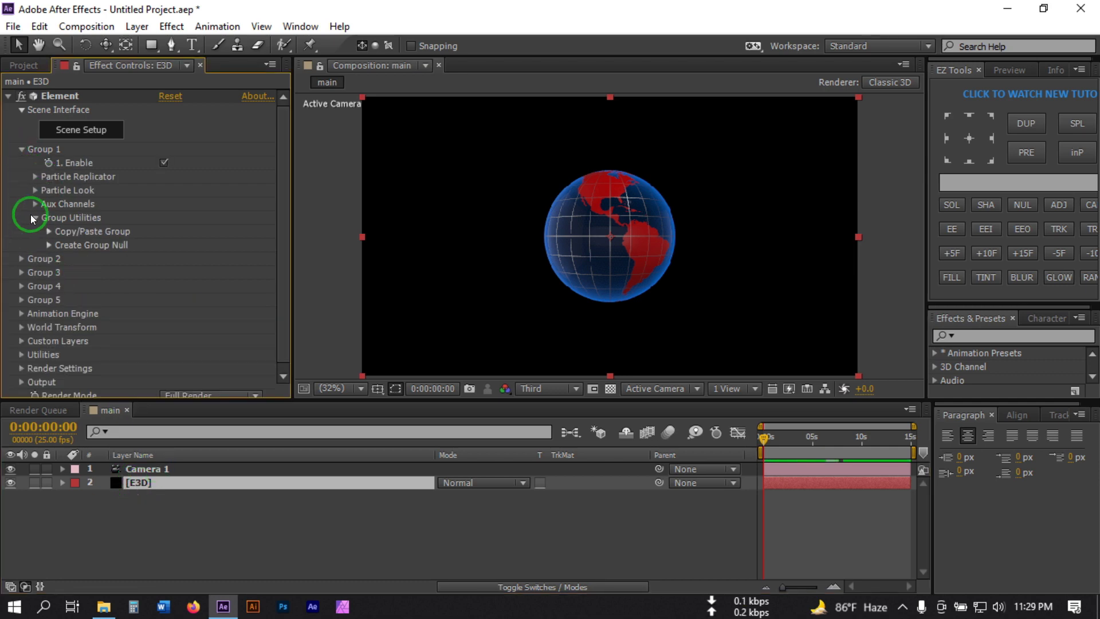
left_click(36, 205)
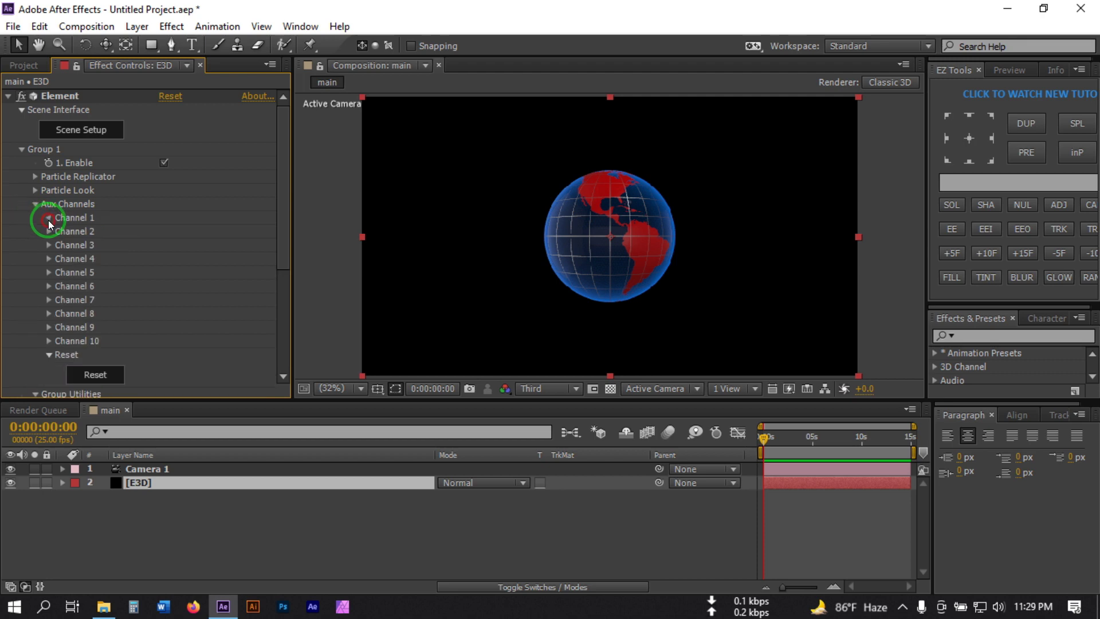
left_click(49, 218)
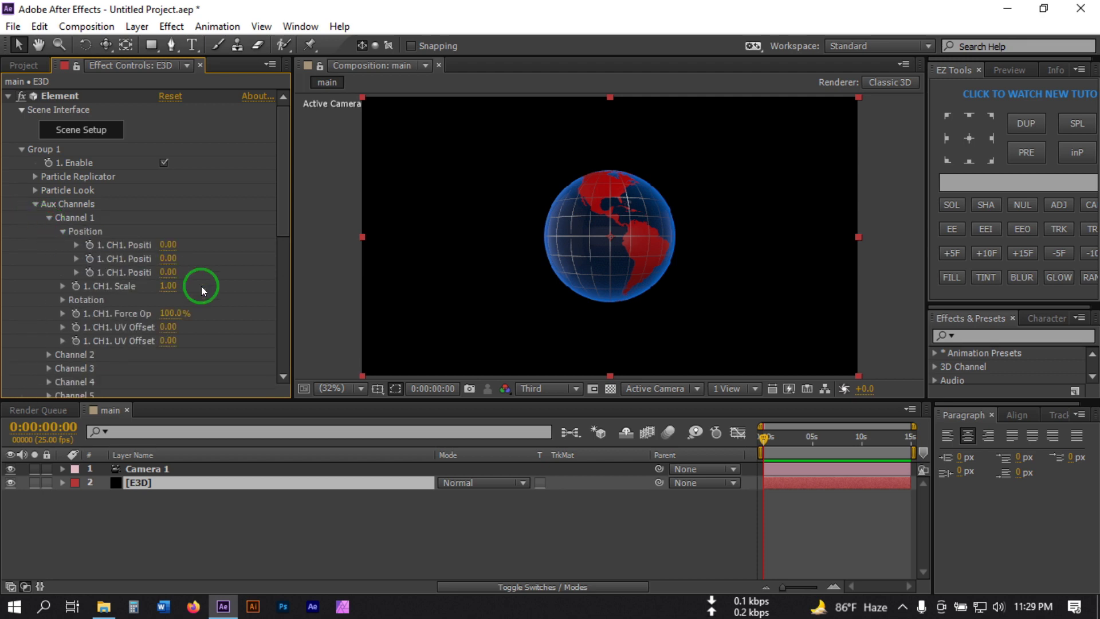
left_click(63, 300)
left_click_drag(192, 327, 204, 328)
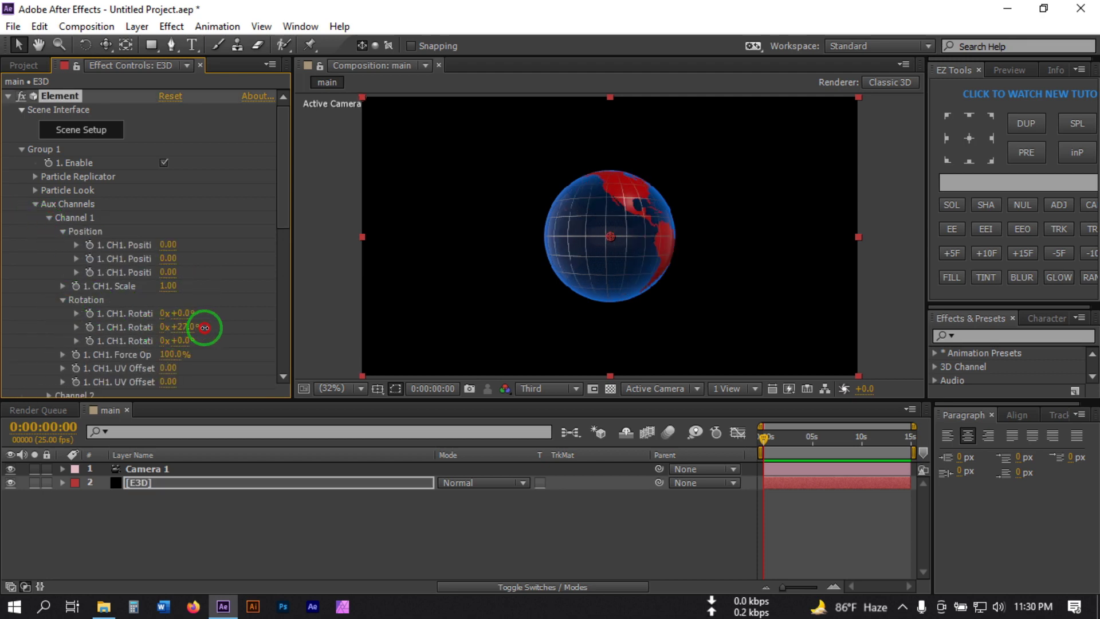
key("ctrl+z")
Step: Add the expression time*-30 to the Channel 1 Y rotation and preview the globe's spin on the timeline
left_click(90, 328)
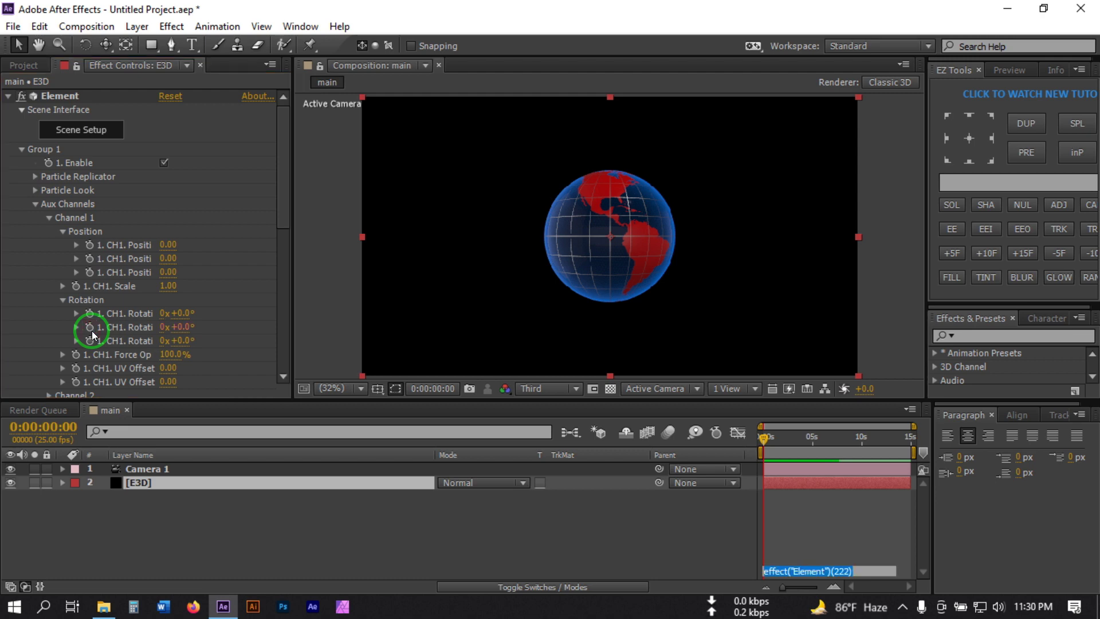
scroll(794, 544, "down", 3)
left_click(800, 487)
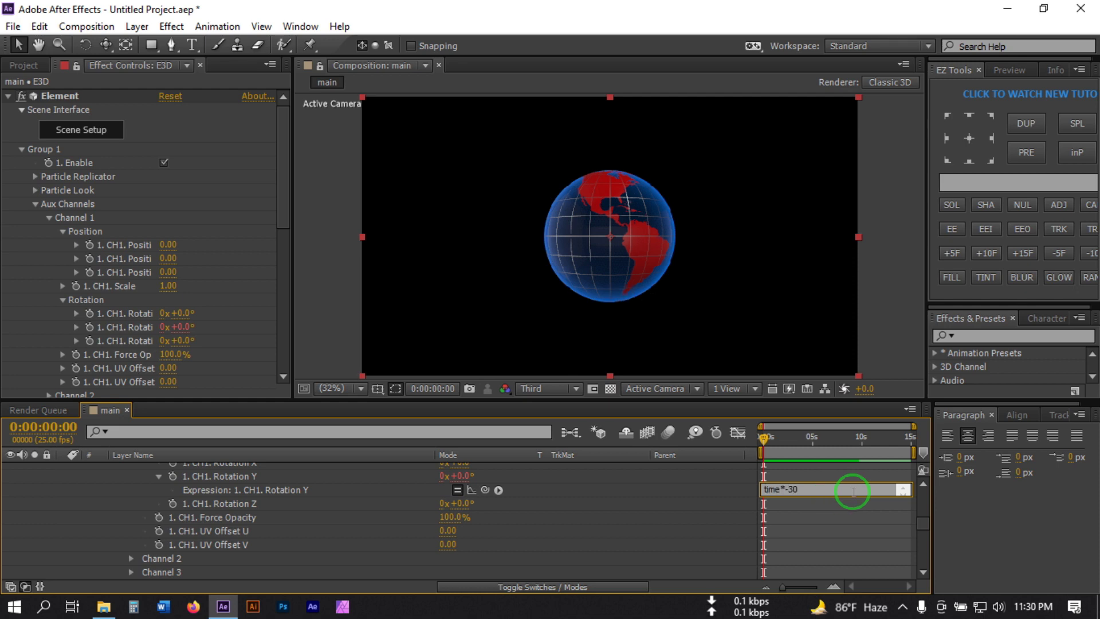
left_click(827, 519)
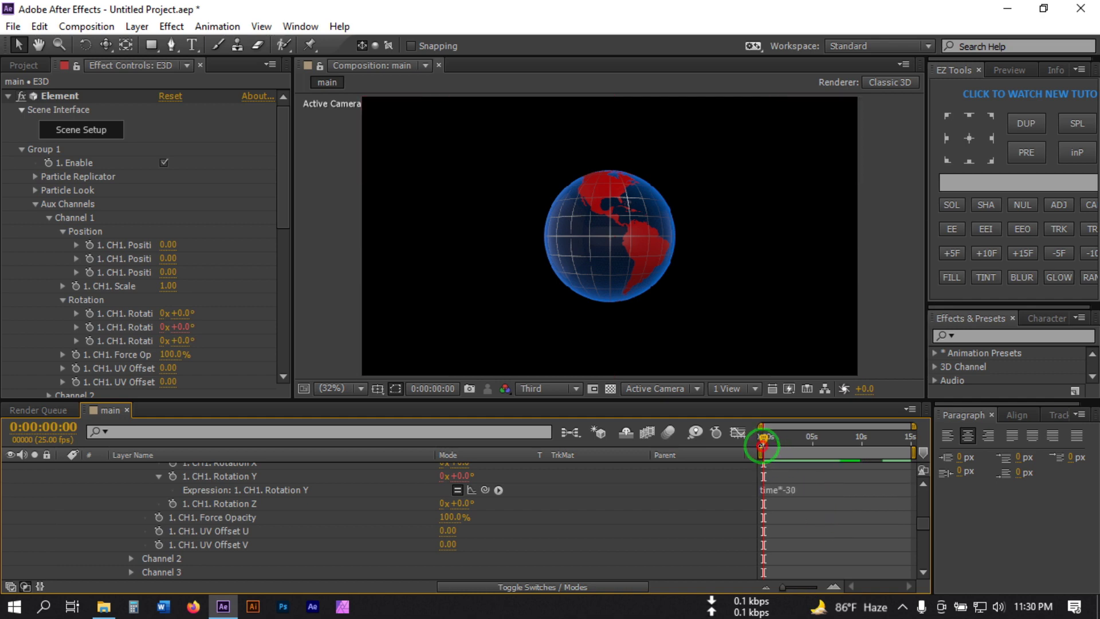
left_click_drag(762, 445, 822, 450)
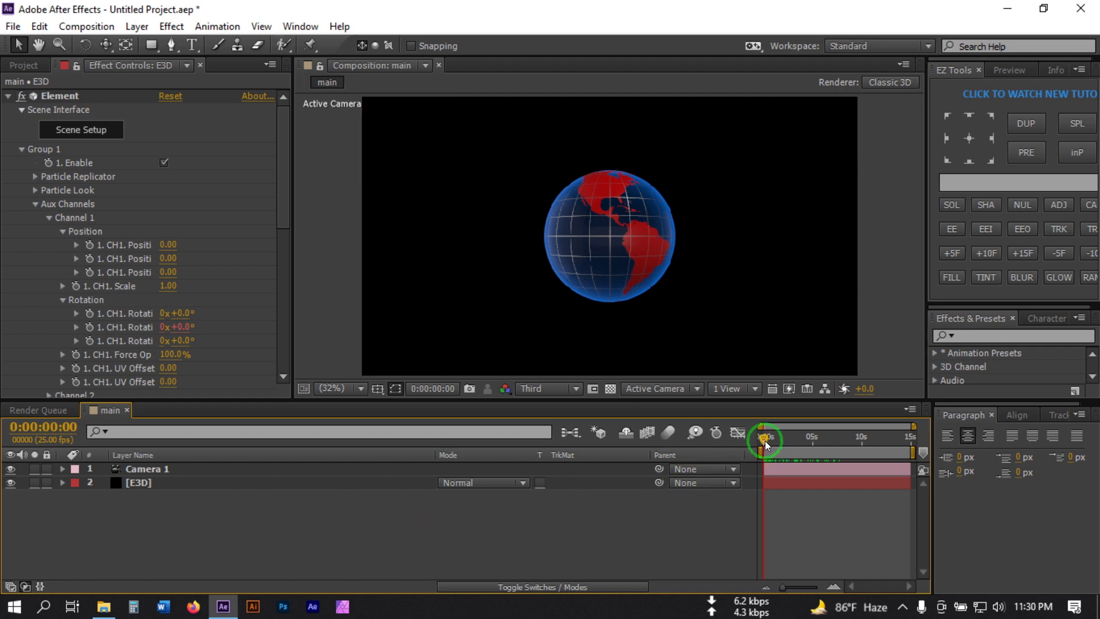
Step: Split the Camera 1 layer at 0:00:01:14
left_click_drag(766, 444, 781, 440)
left_click(140, 473)
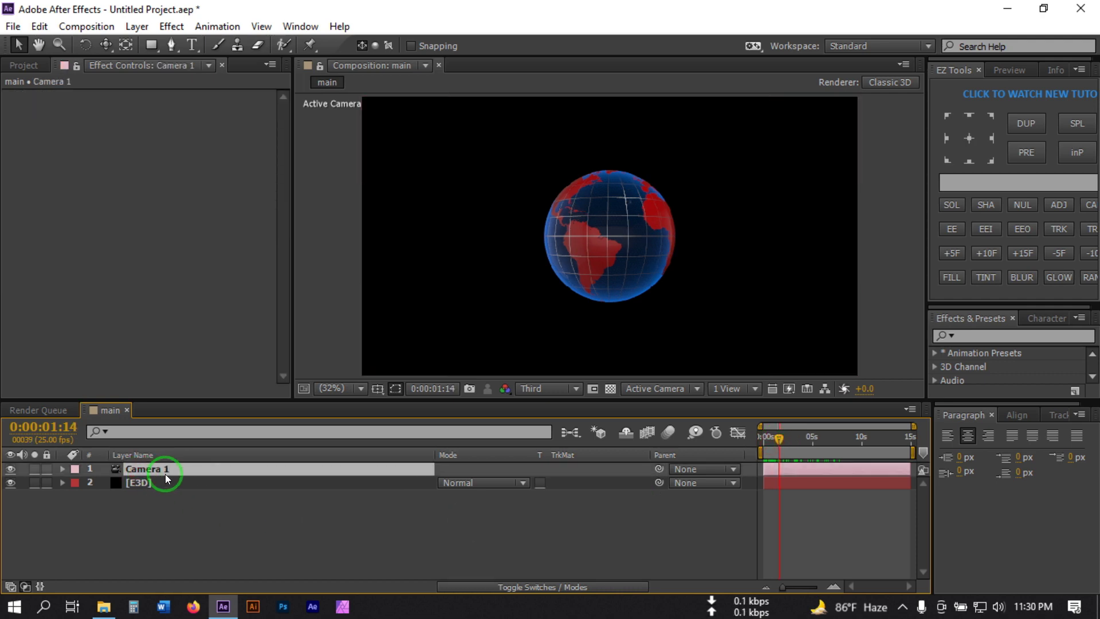
key("ctrl+shift+d")
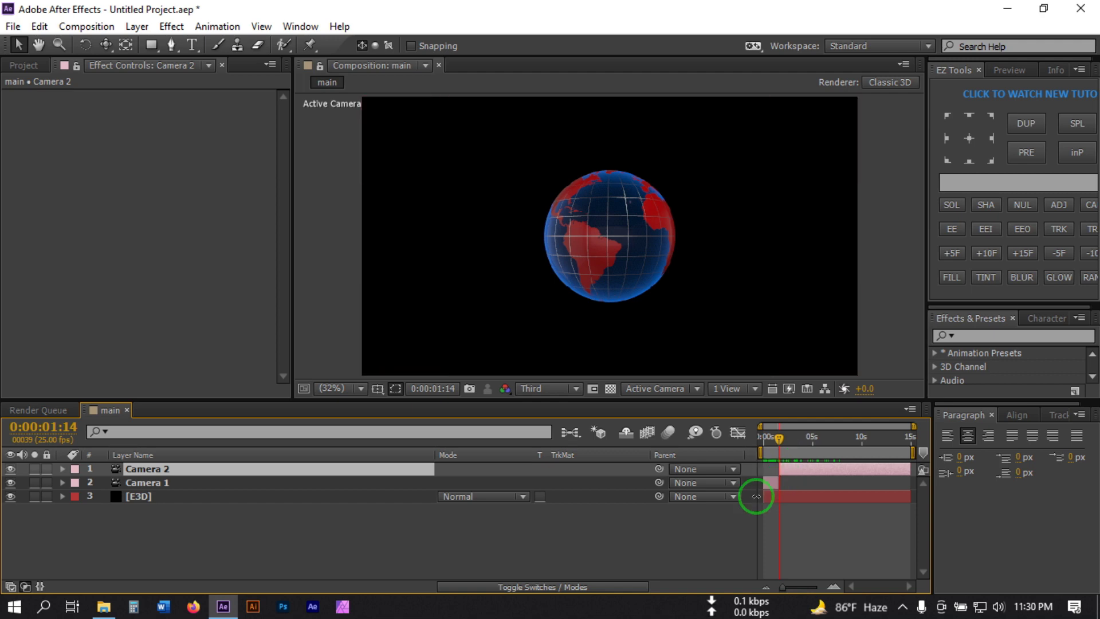
Step: Reframe Camera 1 at 0:00:01:00 by dollying in on the globe and offsetting it toward the left of the shot
left_click_drag(779, 443, 819, 440)
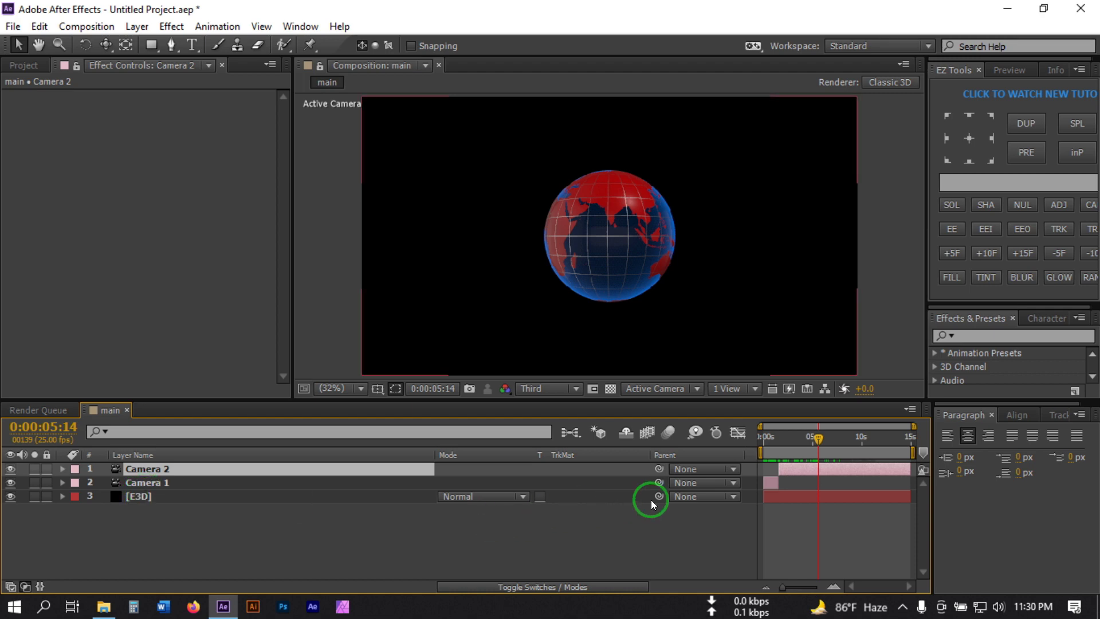
left_click_drag(814, 439, 769, 450)
left_click(768, 482)
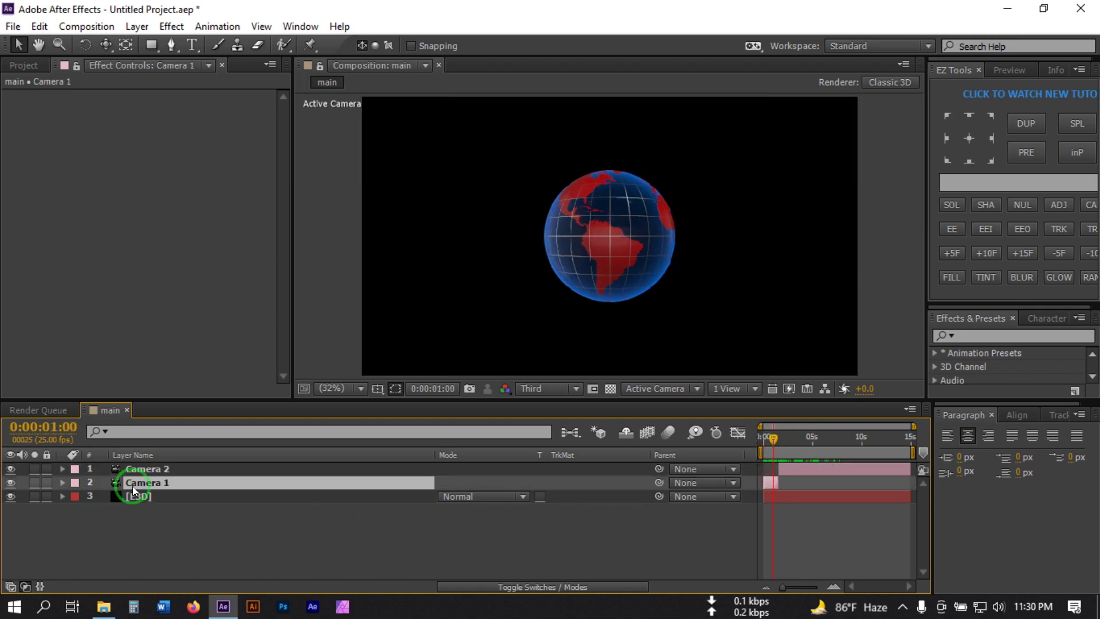
left_click_drag(105, 46, 189, 83)
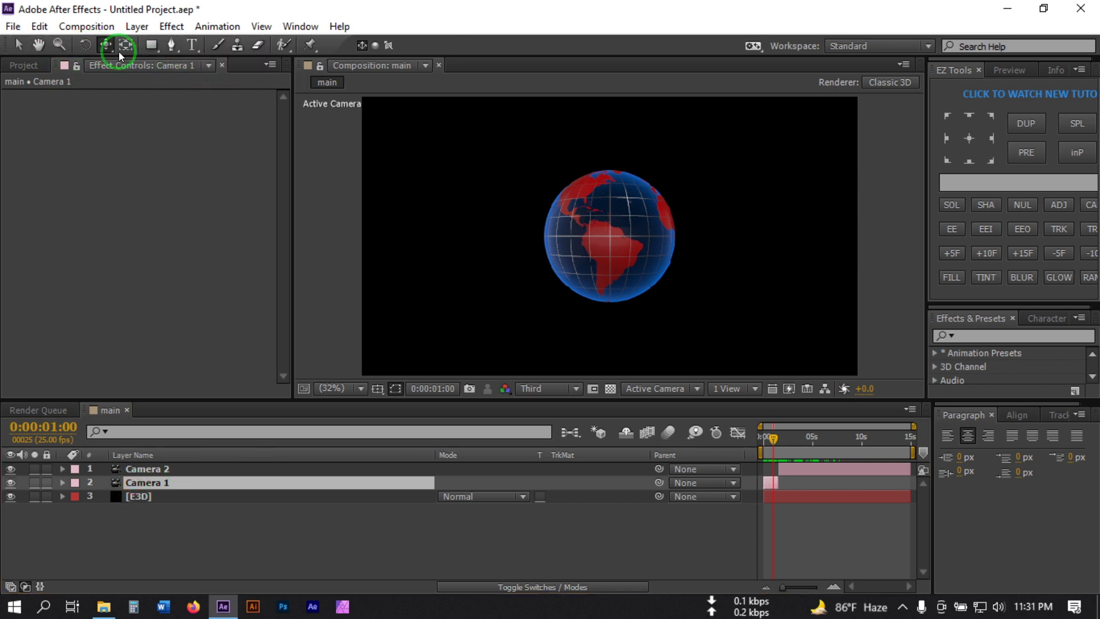
left_click_drag(105, 46, 162, 102)
left_click_drag(573, 274, 600, 180)
left_click(134, 70)
left_click_drag(106, 47, 191, 76)
left_click_drag(545, 226, 447, 239)
Step: At 0:00:01:14, dolly Camera 2 in close to the globe and orbit it to look down from above
mouse_move(772, 441)
left_mouse_down()
mouse_move(761, 444)
mouse_move(776, 445)
left_mouse_up()
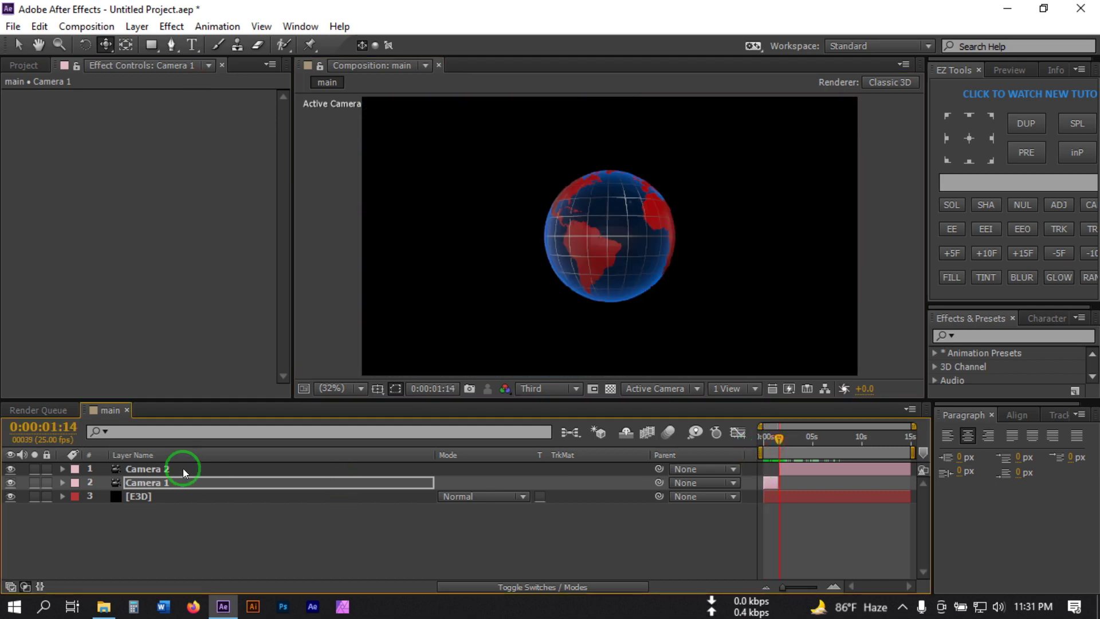
left_click(143, 471)
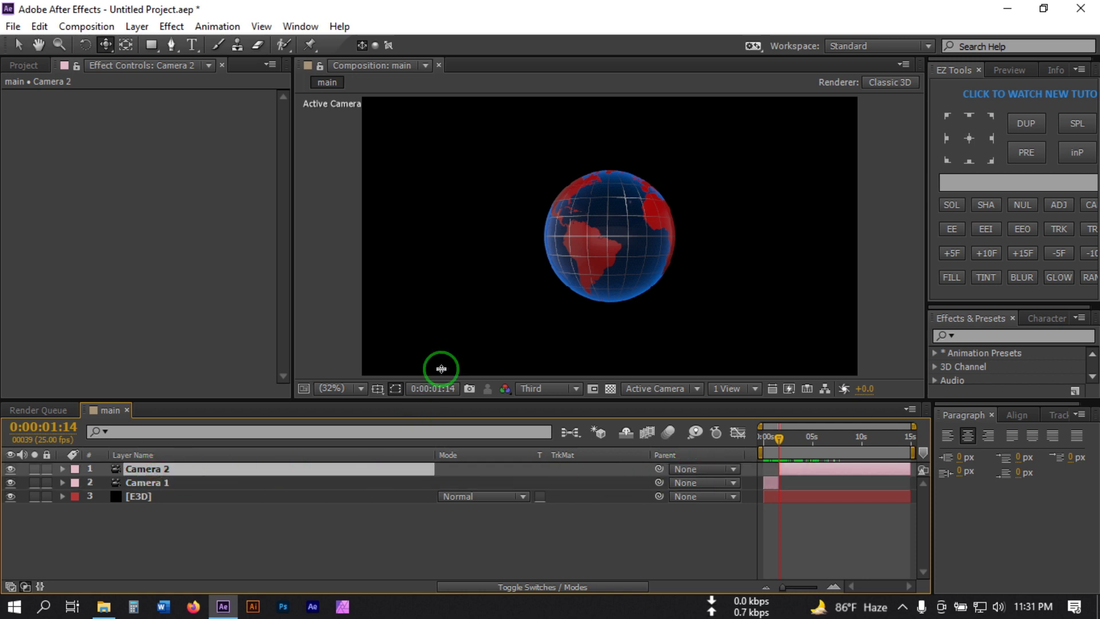
left_click_drag(106, 45, 148, 95)
left_click_drag(621, 275, 624, 180)
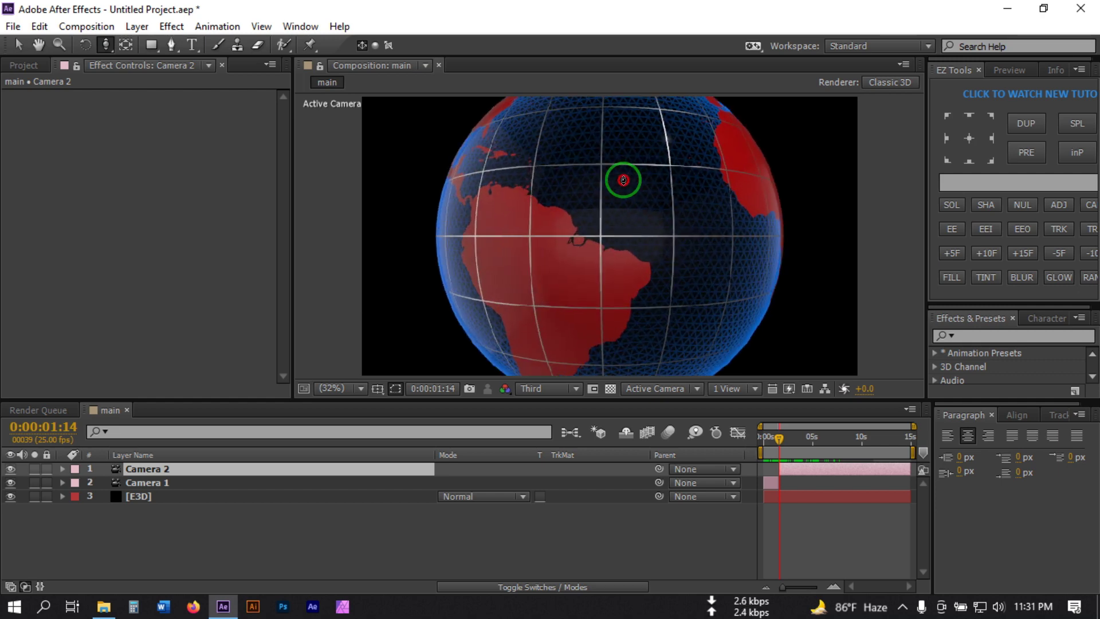
left_click_drag(104, 44, 164, 64)
left_click_drag(634, 165, 634, 196)
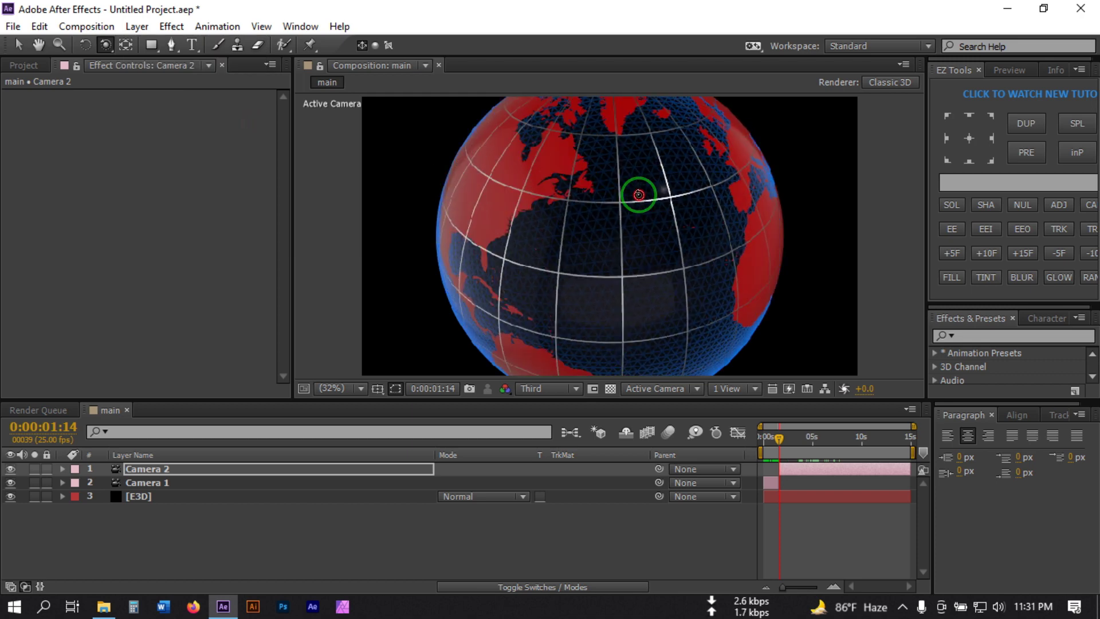
Step: Track Camera 2 so the globe sits at the right of the shot, and fine-tune its orbit
left_click_drag(105, 44, 179, 80)
left_click_drag(515, 221, 661, 250)
left_click(105, 44)
left_click_drag(708, 182, 720, 177)
Step: Split the Camera 2 layer at 0:00:05:18
left_click(809, 437)
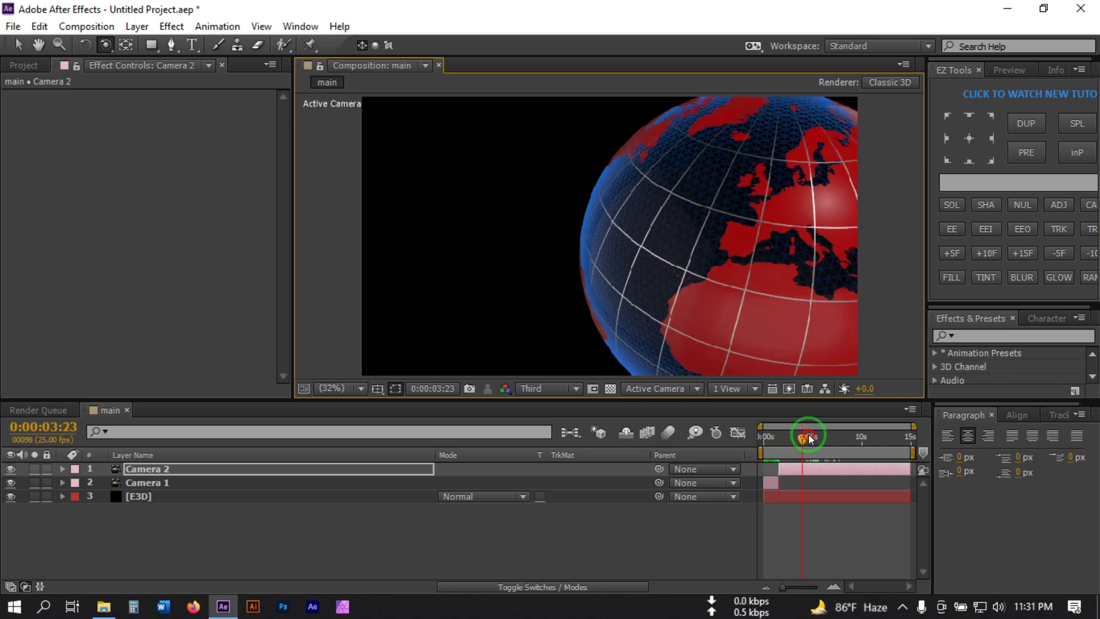
left_click_drag(809, 435, 818, 470)
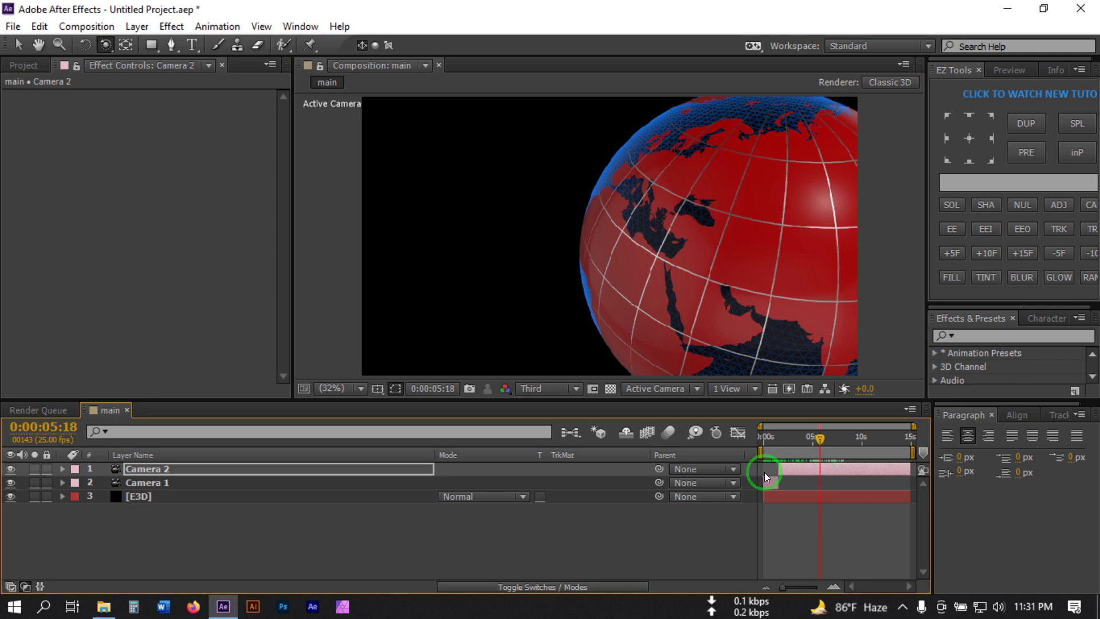
key("ctrl+shift+d")
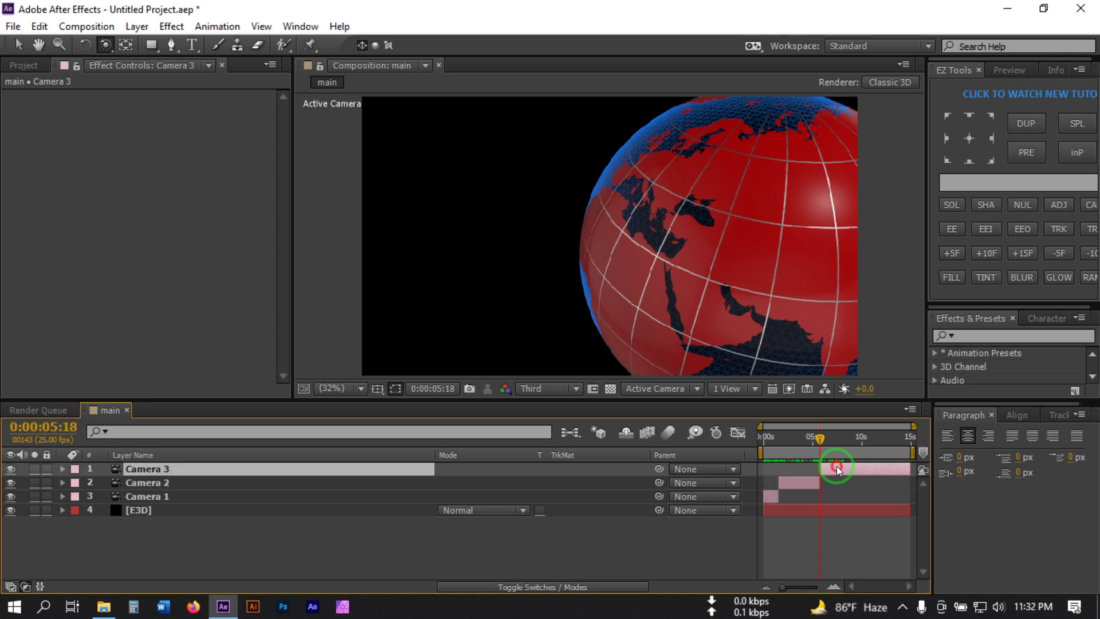
Step: At 0:00:06:02, orbit Camera 3 down toward the equator and track it to bring the globe near the shot's center
left_click_drag(817, 442, 820, 440)
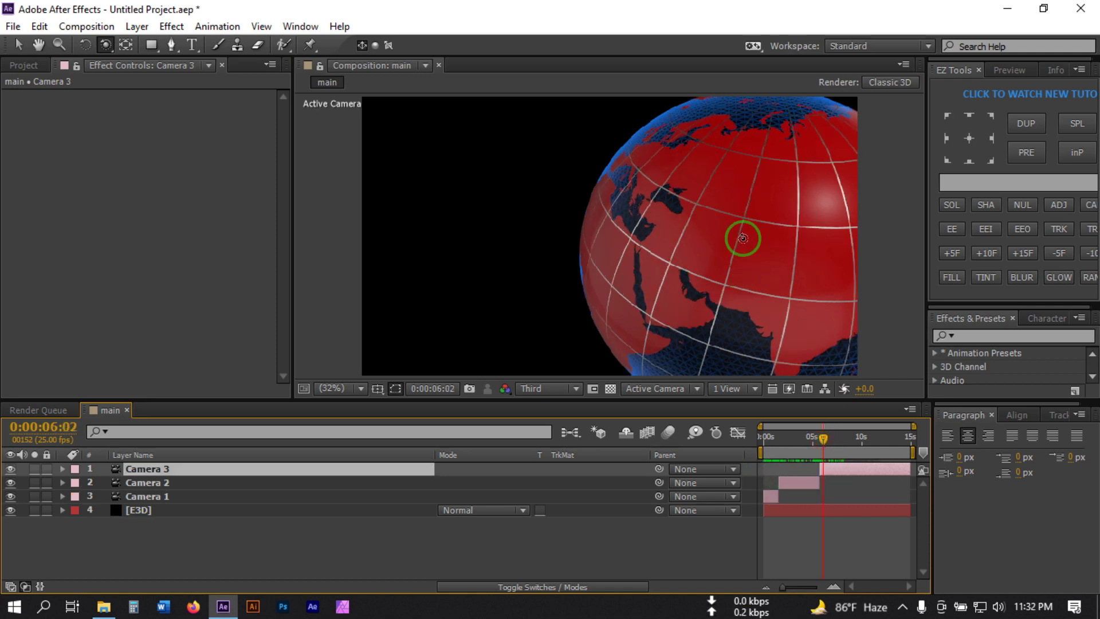
left_click_drag(759, 233, 748, 204)
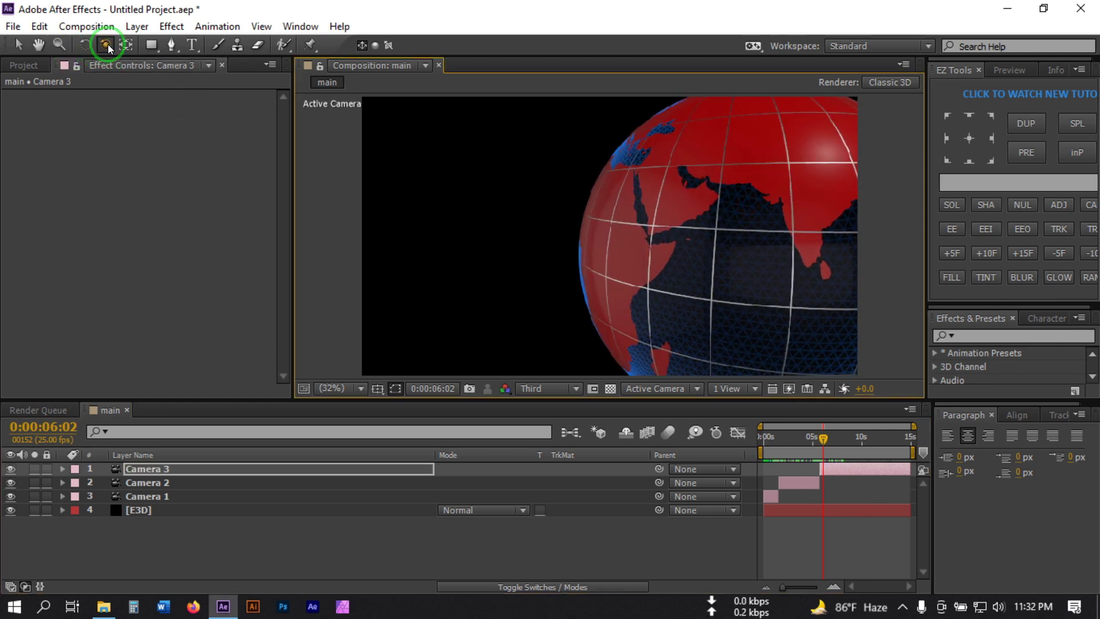
left_click_drag(108, 43, 162, 80)
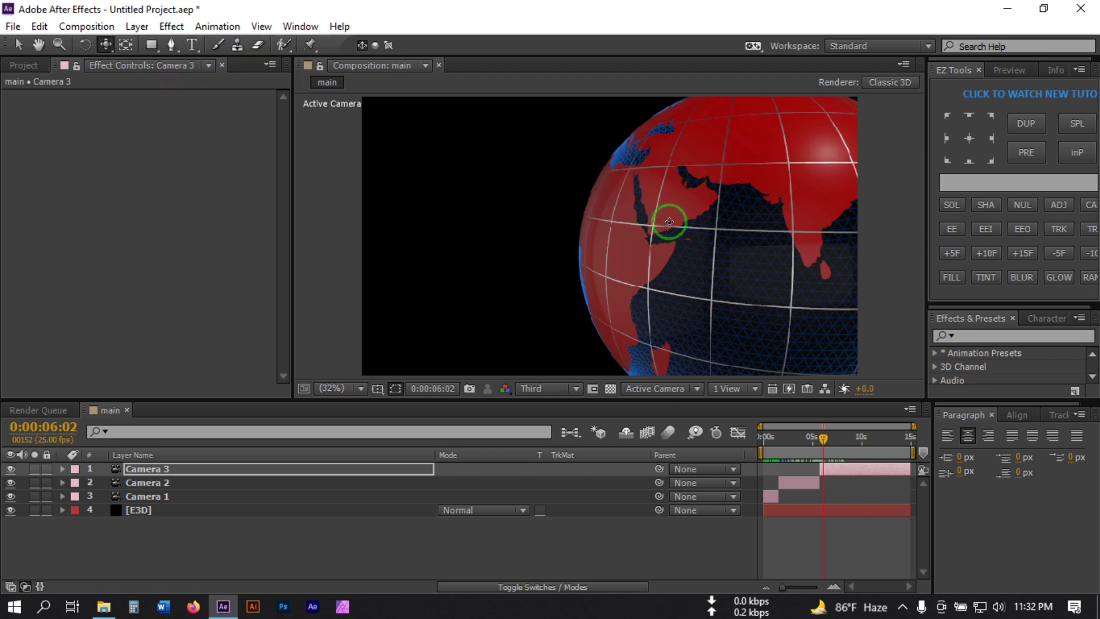
left_click_drag(669, 222, 557, 214)
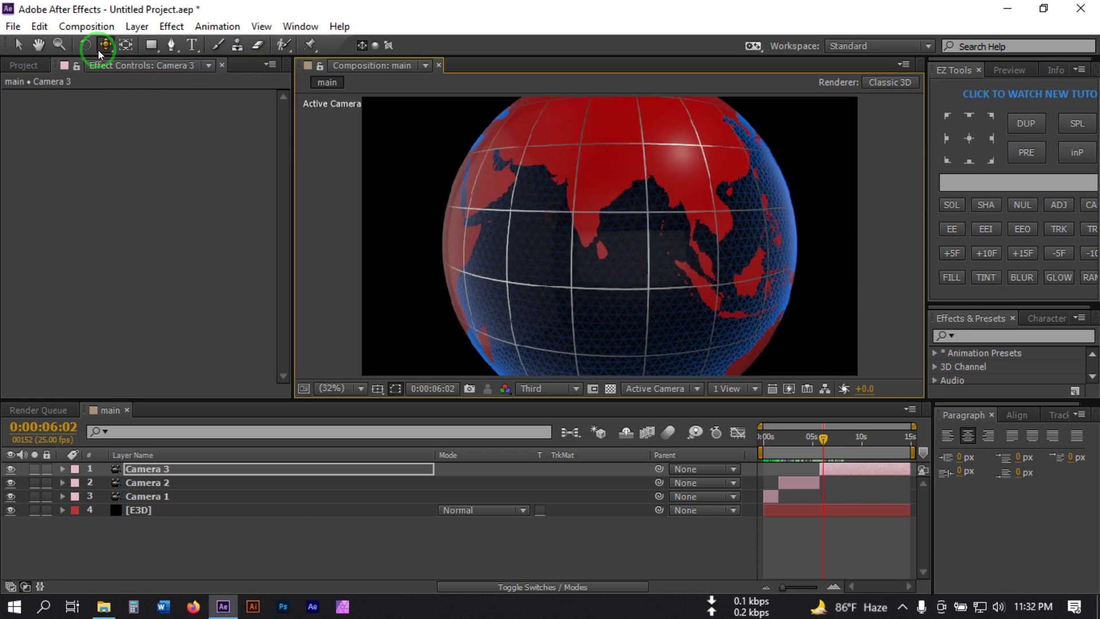
Step: Pull Camera 3 back until the whole globe fits the shot, nudge it vertically to center, and scrub through the camera cuts
left_click_drag(100, 51, 137, 98)
left_click_drag(561, 189, 577, 240)
left_click_drag(105, 46, 181, 95)
left_click_drag(537, 228, 536, 228)
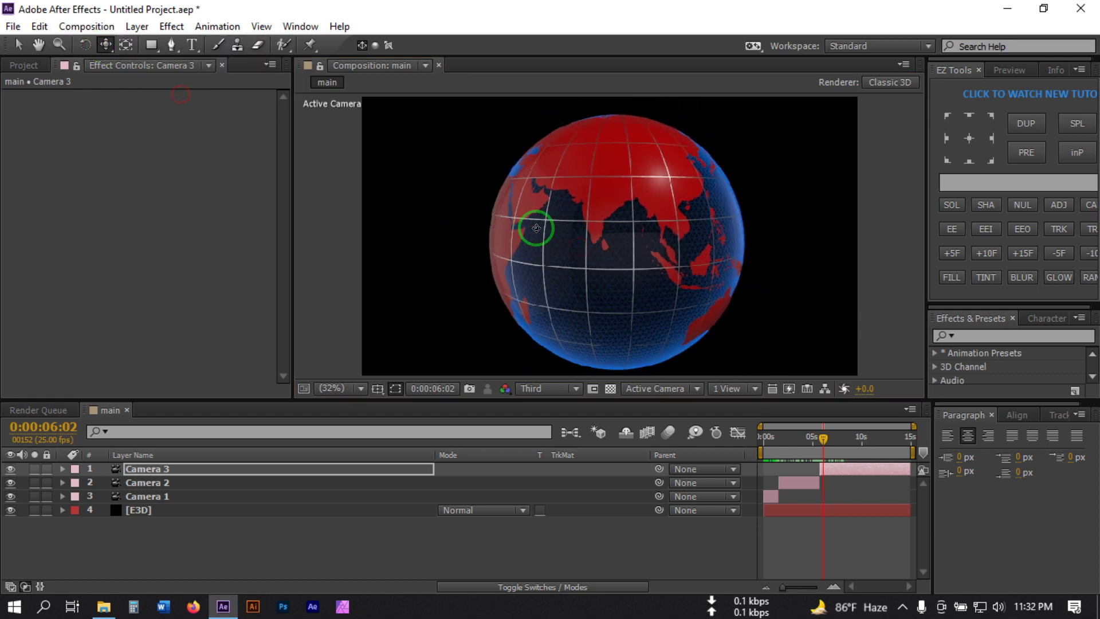
left_click_drag(579, 263, 580, 256)
left_click(820, 454)
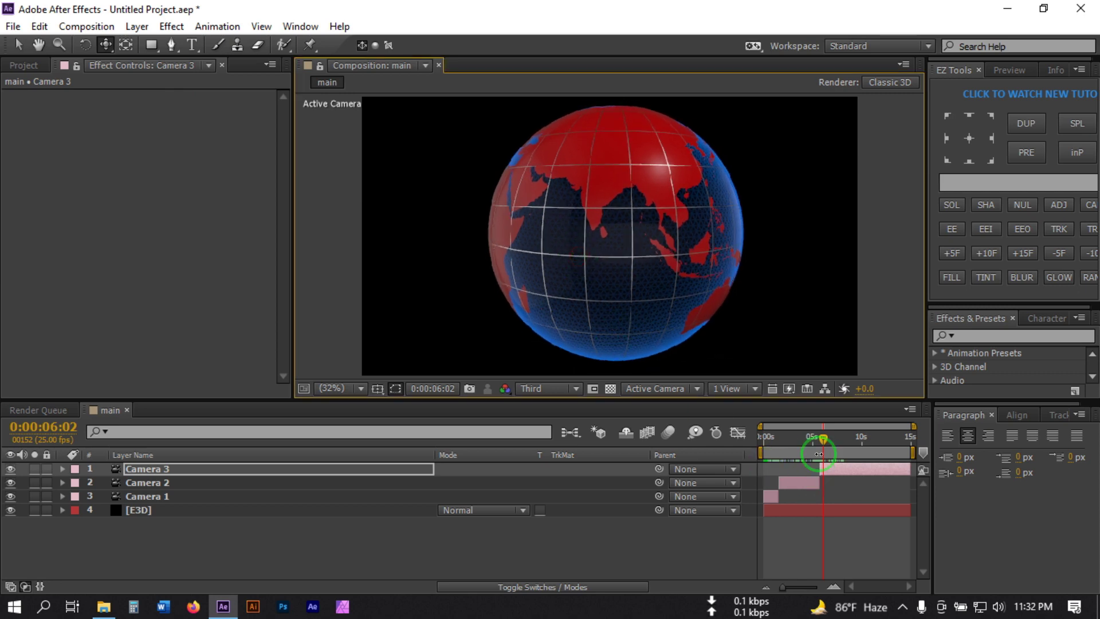
left_click_drag(818, 442, 767, 484)
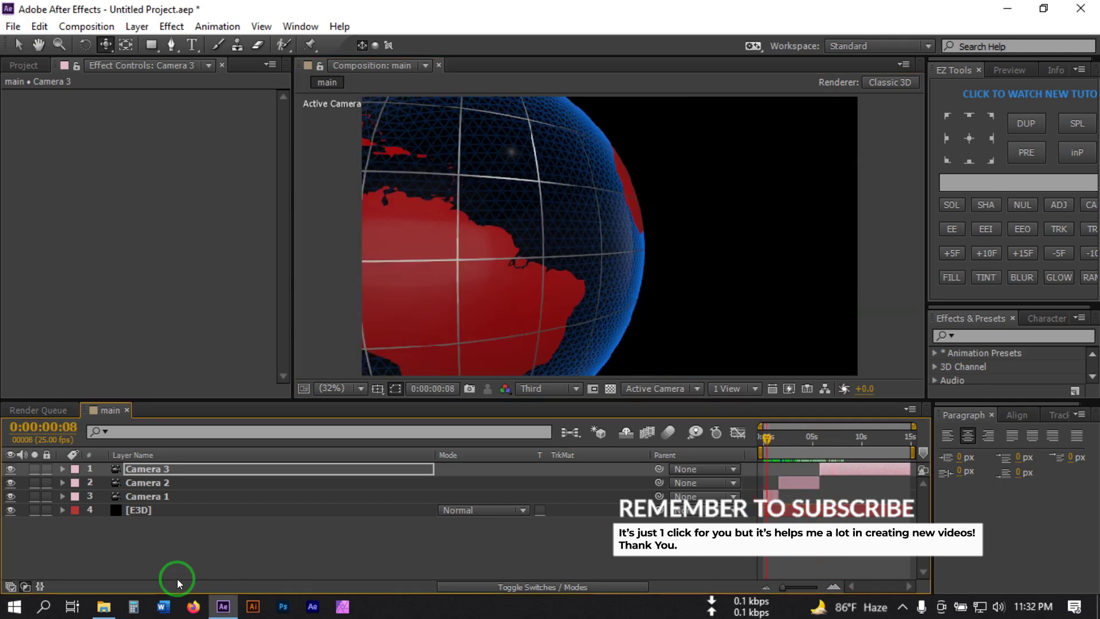
Step: Create a black 1920 x 1080 solid named flare1 in the main composition
left_click(153, 552)
right_click(140, 545)
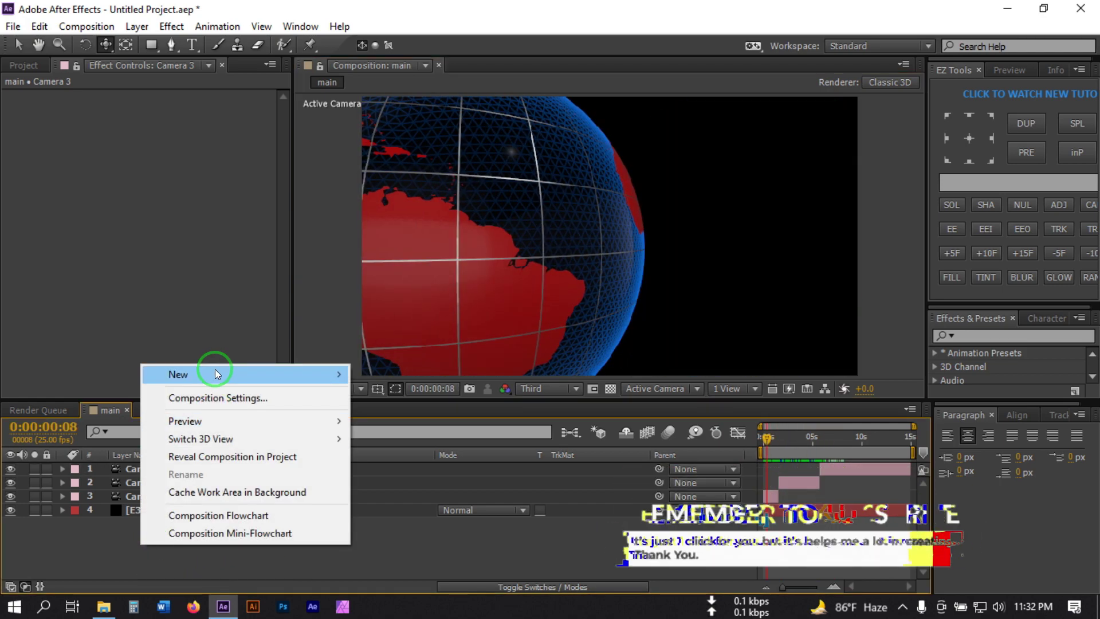
mouse_move(215, 373)
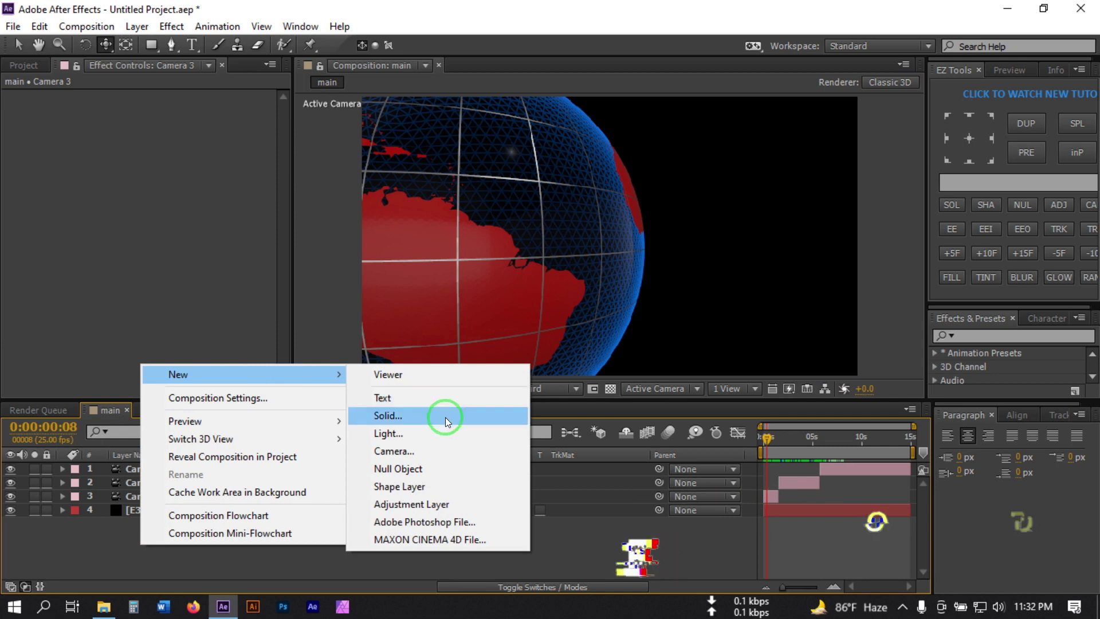
left_click(398, 415)
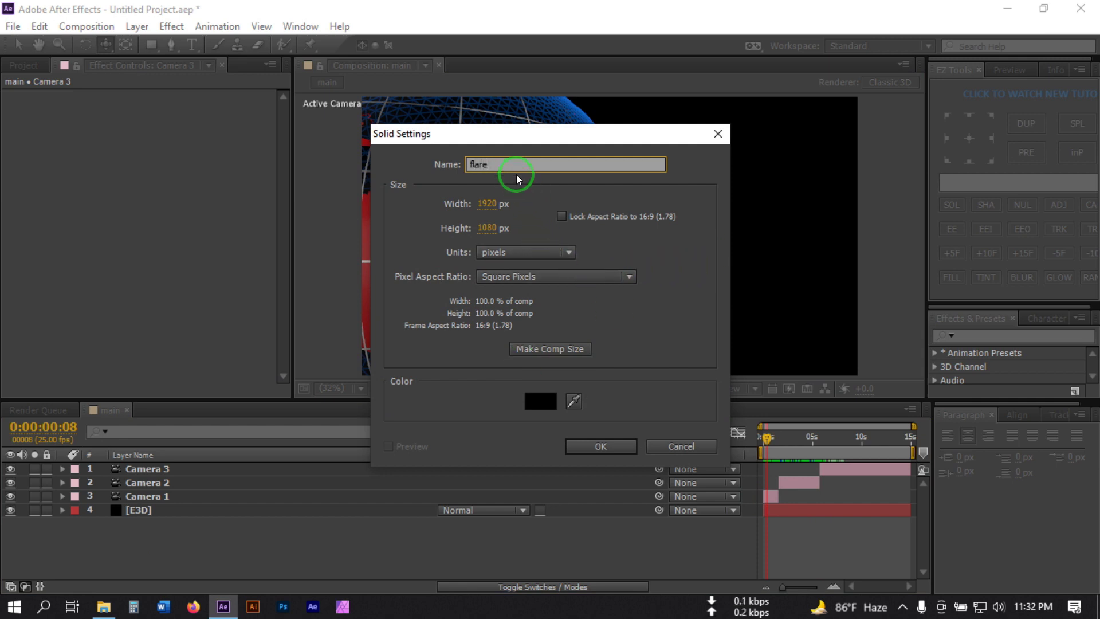
type("flare1")
left_click(598, 446)
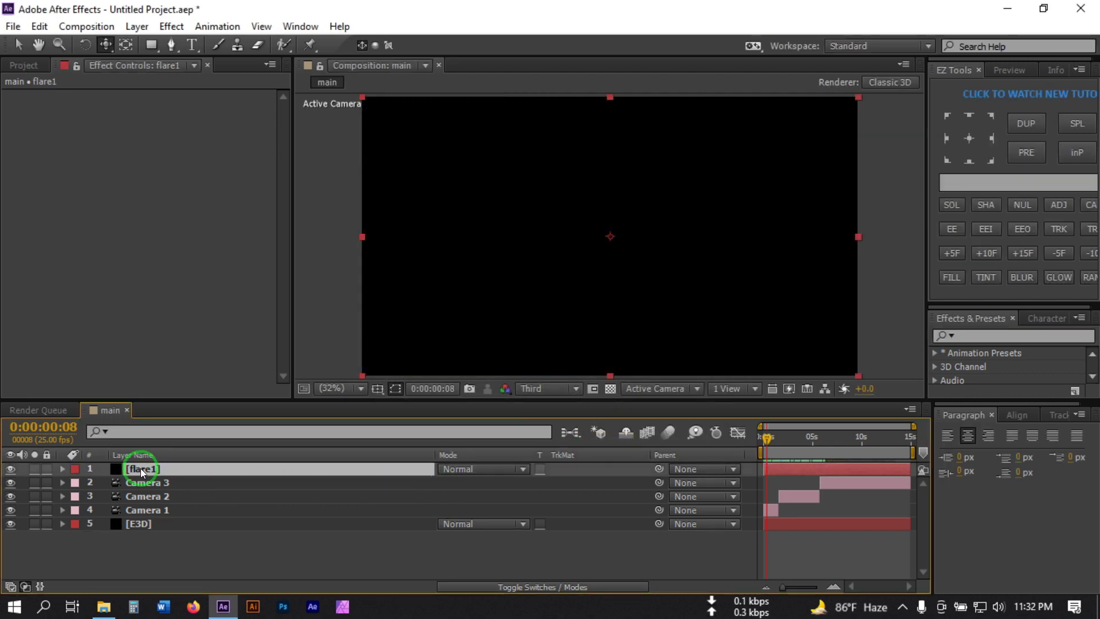
Step: Apply the Optical Flares effect to the flare1 solid and return to the Selection tool
key("ctrl+space")
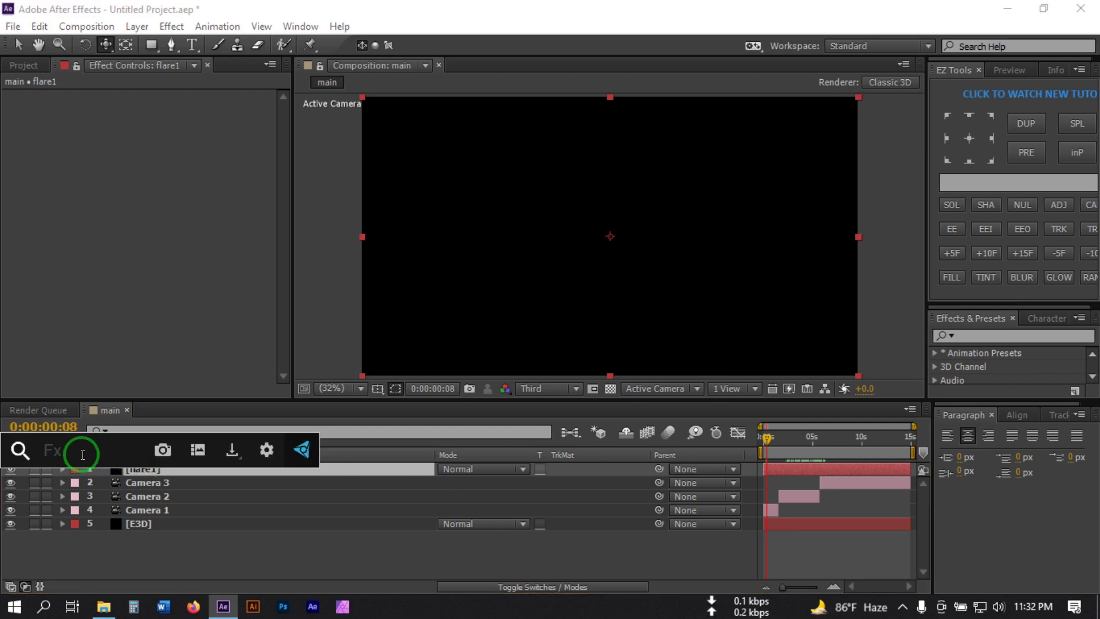
type("opt")
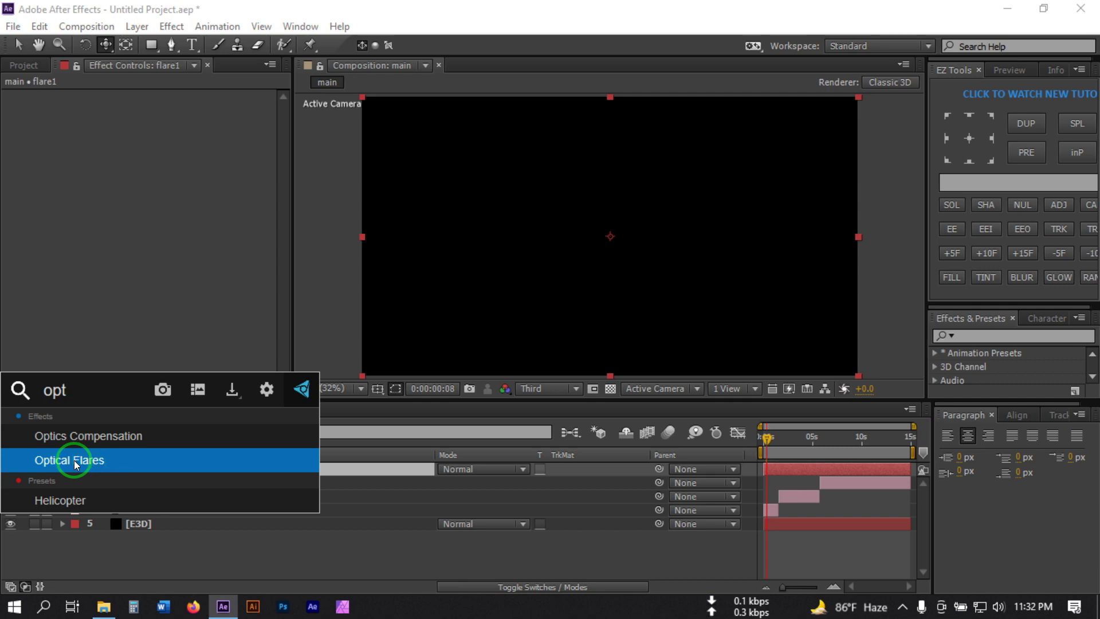
left_click(74, 460)
key("v")
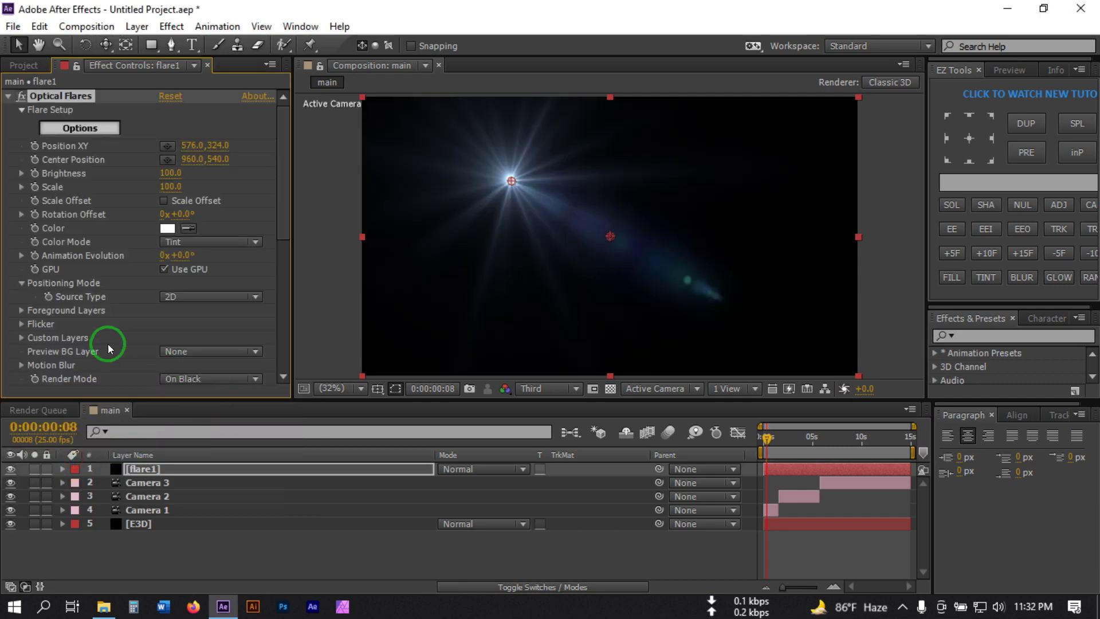
Step: Load the Blue Spark preset from the Light folder into the flare1 Optical Flares effect
left_click(69, 130)
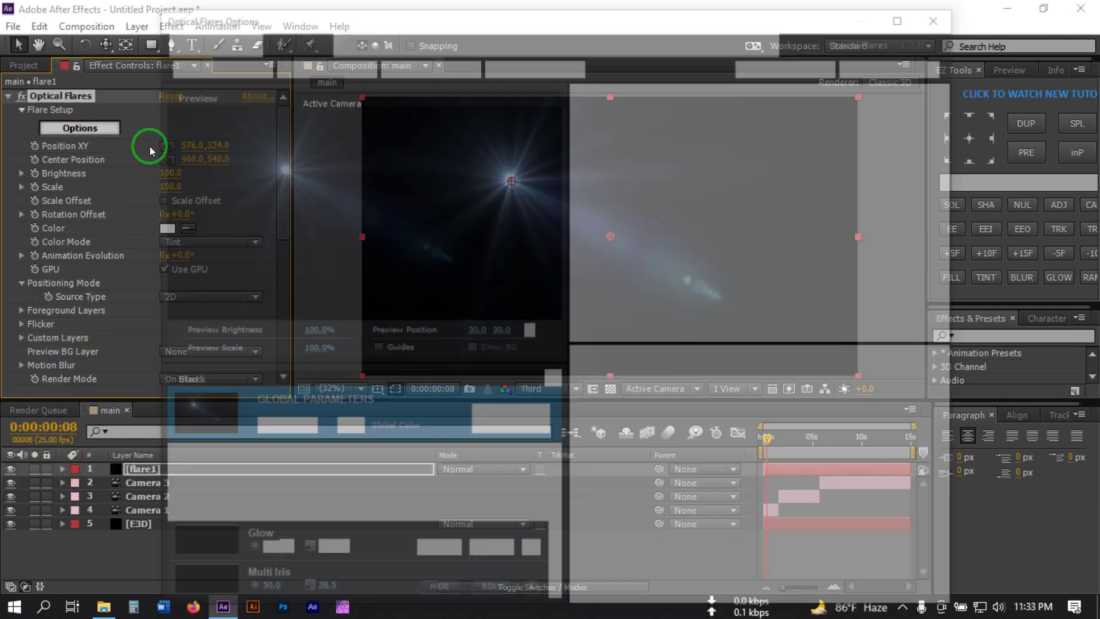
left_click(891, 381)
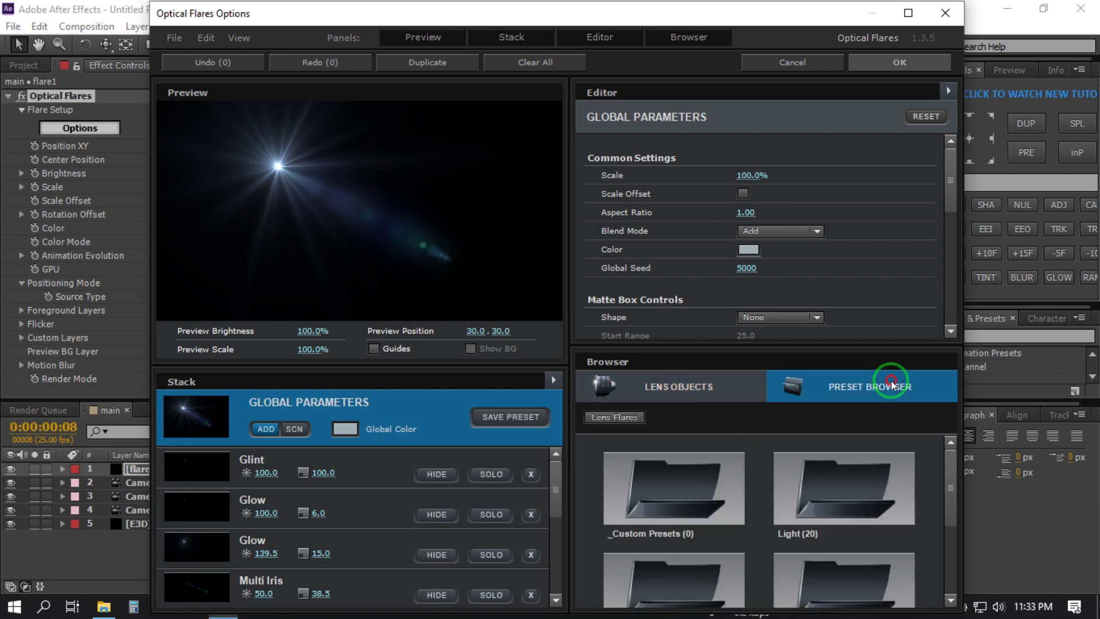
double_click(852, 529)
scroll(846, 515, "down", 1)
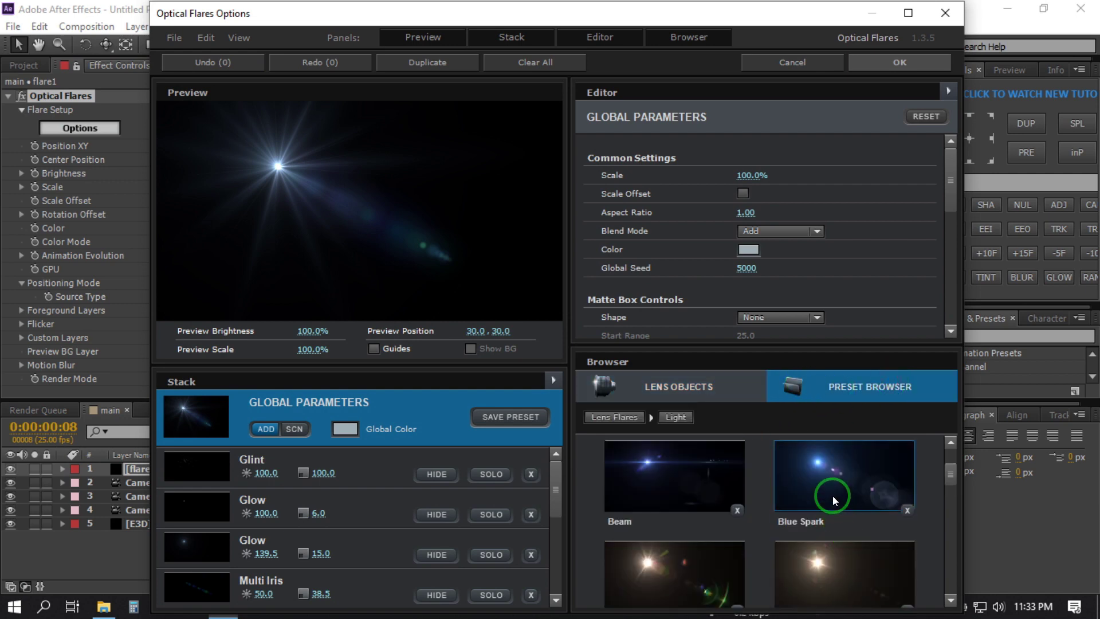
left_click(827, 490)
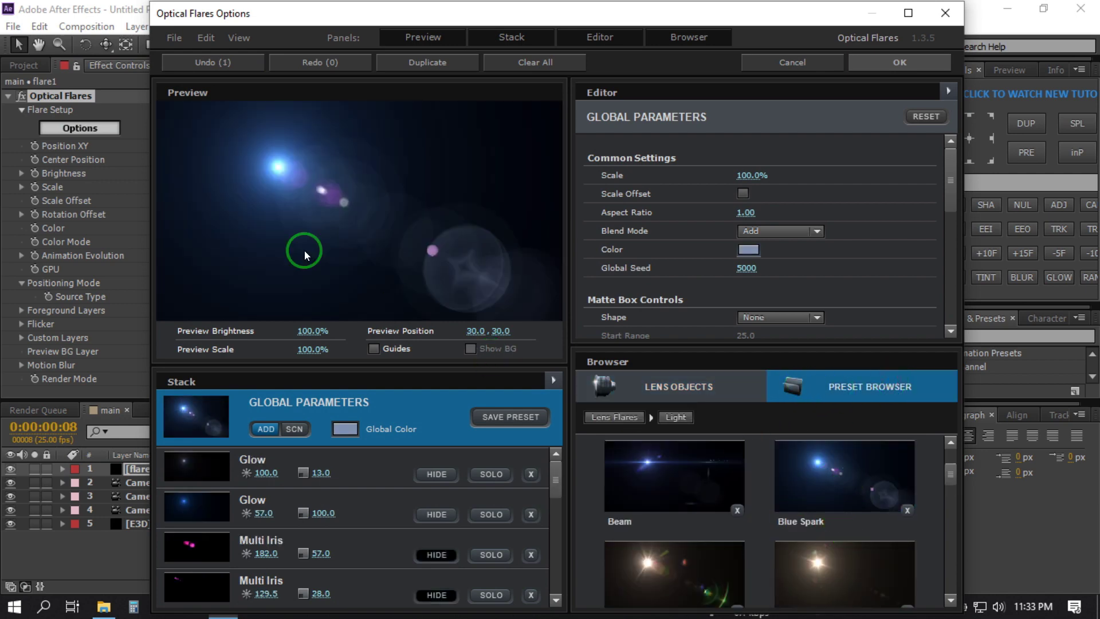
left_click(915, 65)
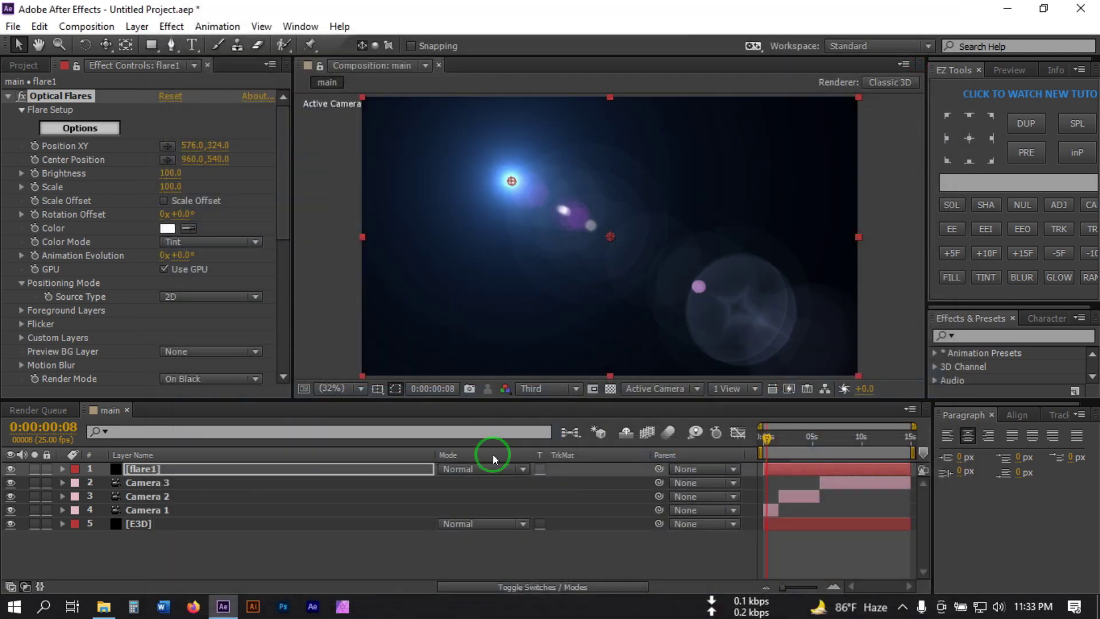
Step: Set flare1's blending mode to Screen and place its flare on the globe's lower-right edge at about 1078.5, 832.8
left_click(459, 469)
left_click(524, 273)
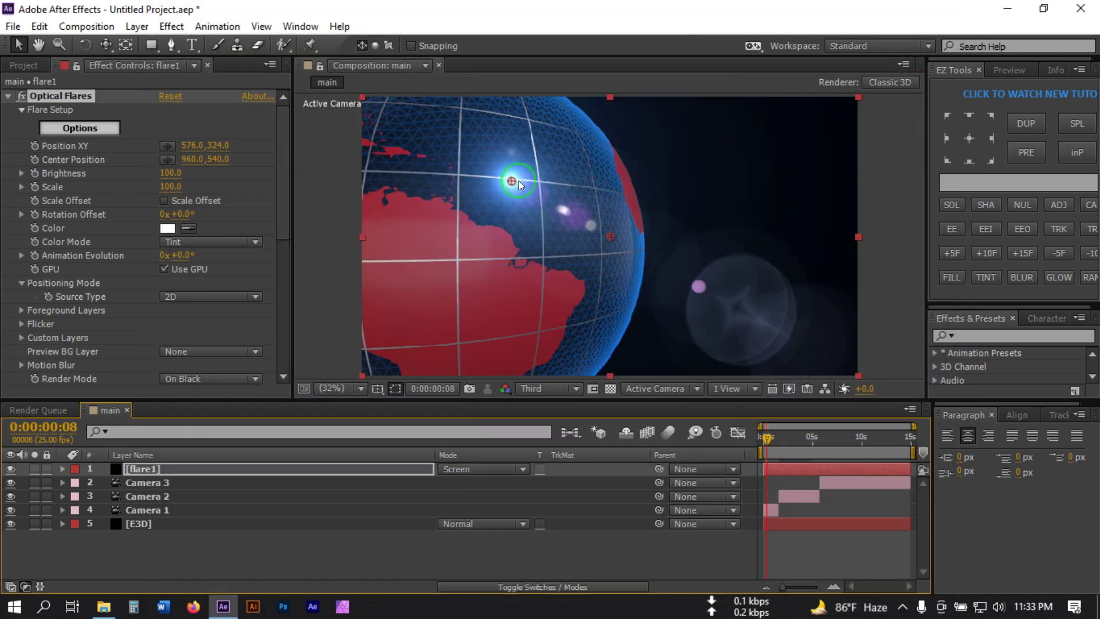
left_click_drag(513, 179, 603, 135)
left_click_drag(626, 250, 641, 309)
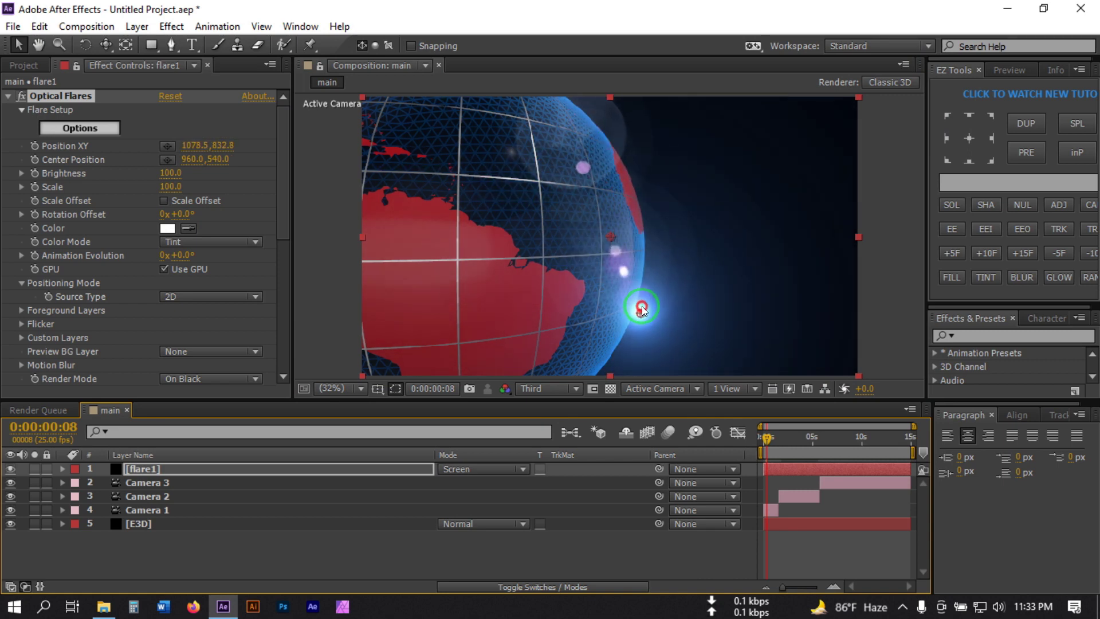
Step: Apply Fast Blur to flare1 and set its blurriness to 100
left_click(151, 469)
key("ctrl+space")
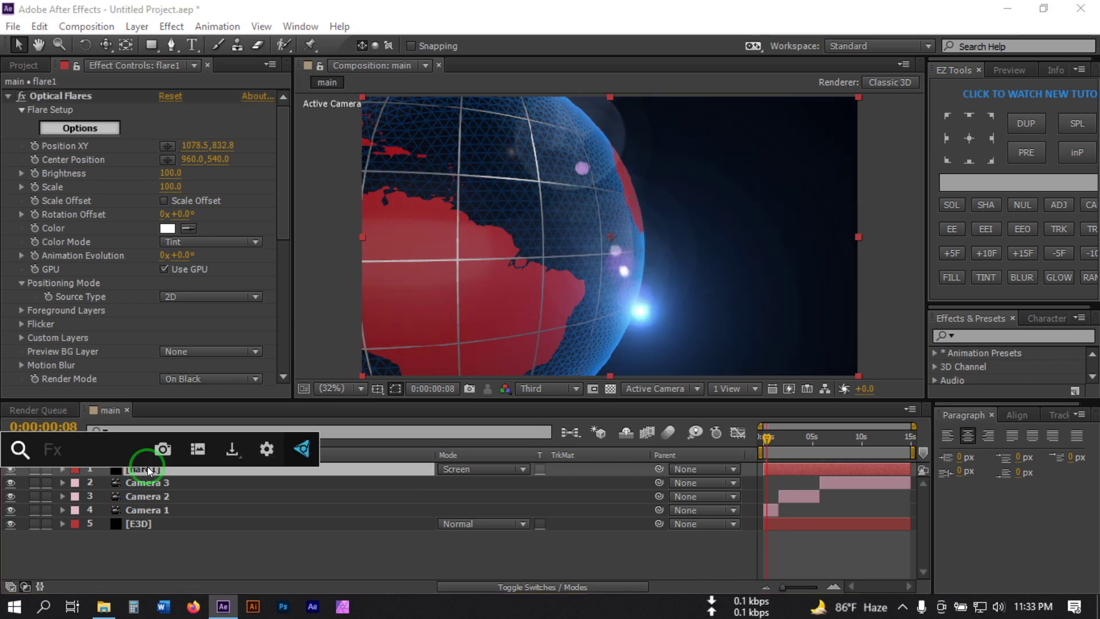
type("fast")
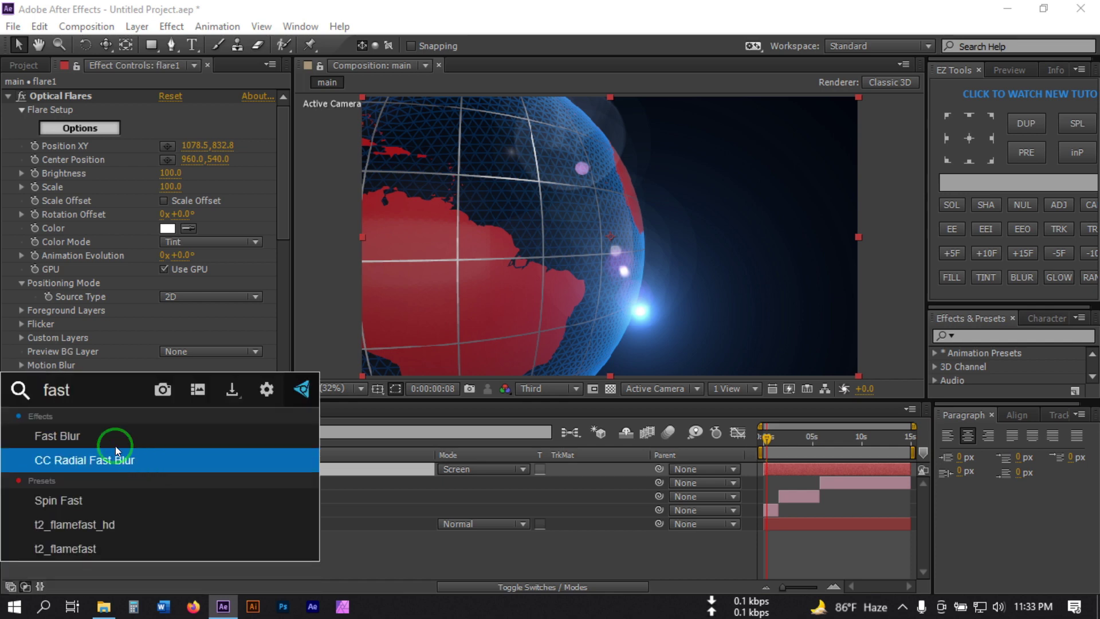
left_click(81, 435)
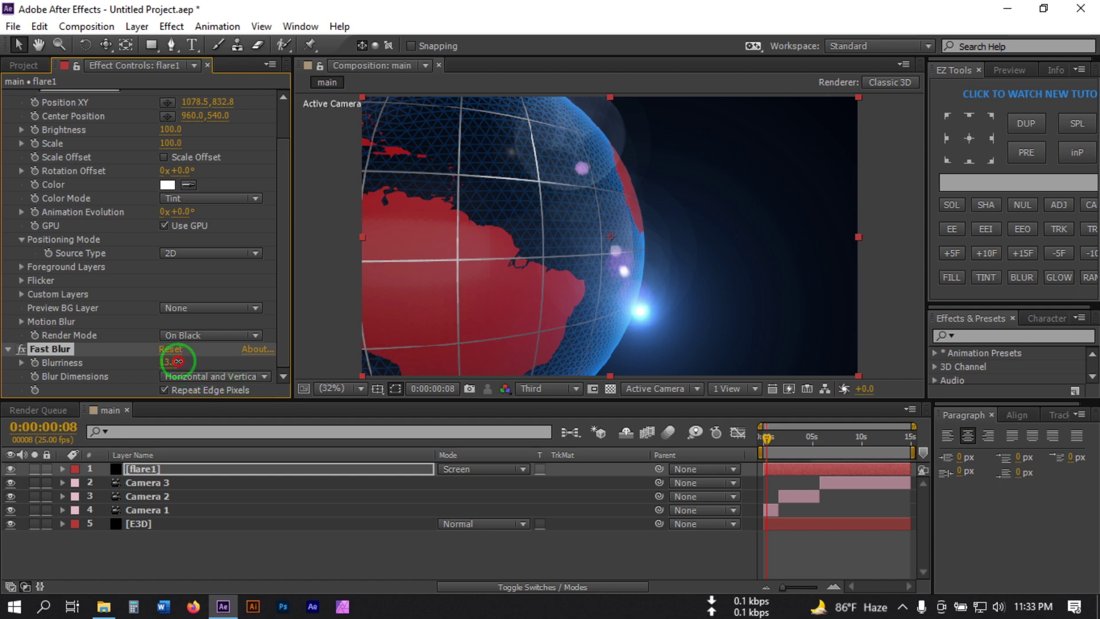
left_click_drag(178, 361, 212, 361)
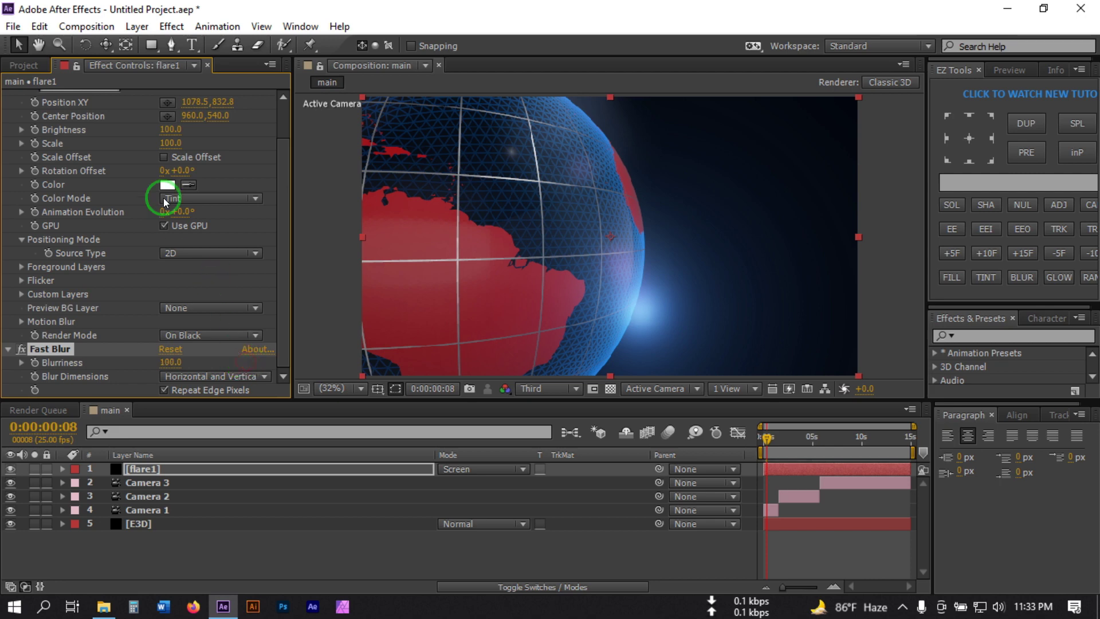
Step: Set flare1's Optical Flares scale to 130 and its layer opacity to 90%
left_click_drag(171, 142, 174, 143)
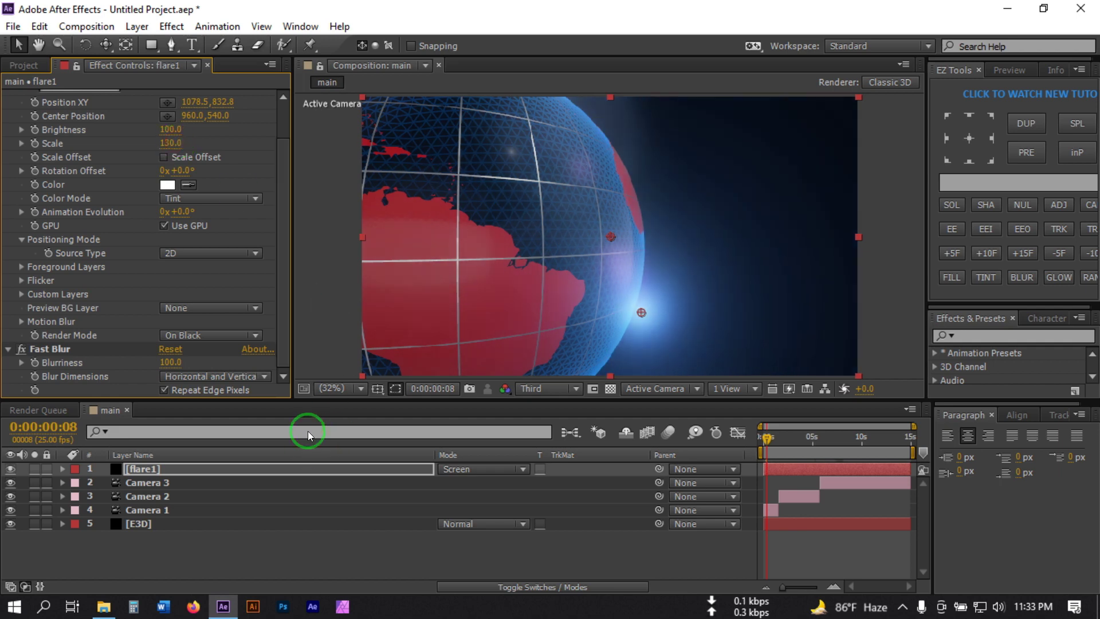
left_click(151, 468)
key("t")
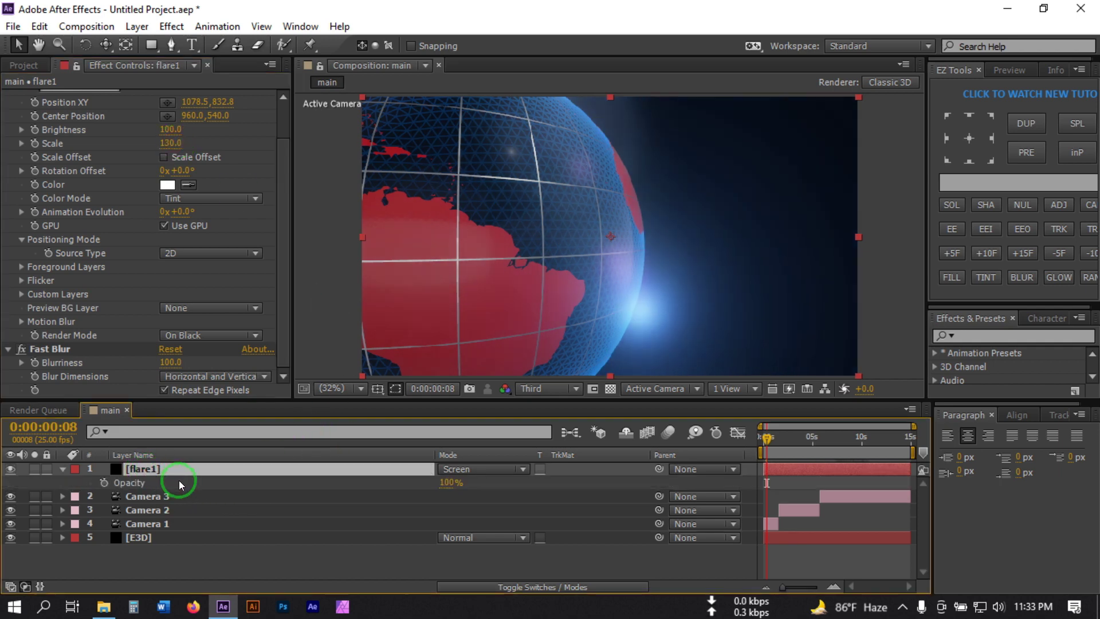
left_click_drag(442, 482, 438, 480)
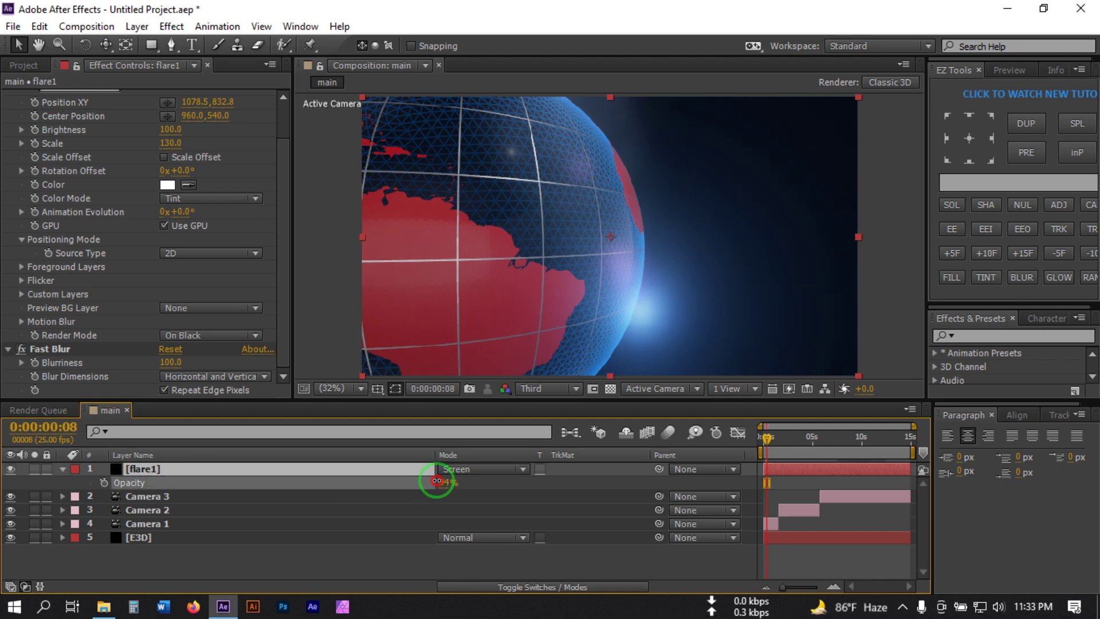
left_click(82, 474)
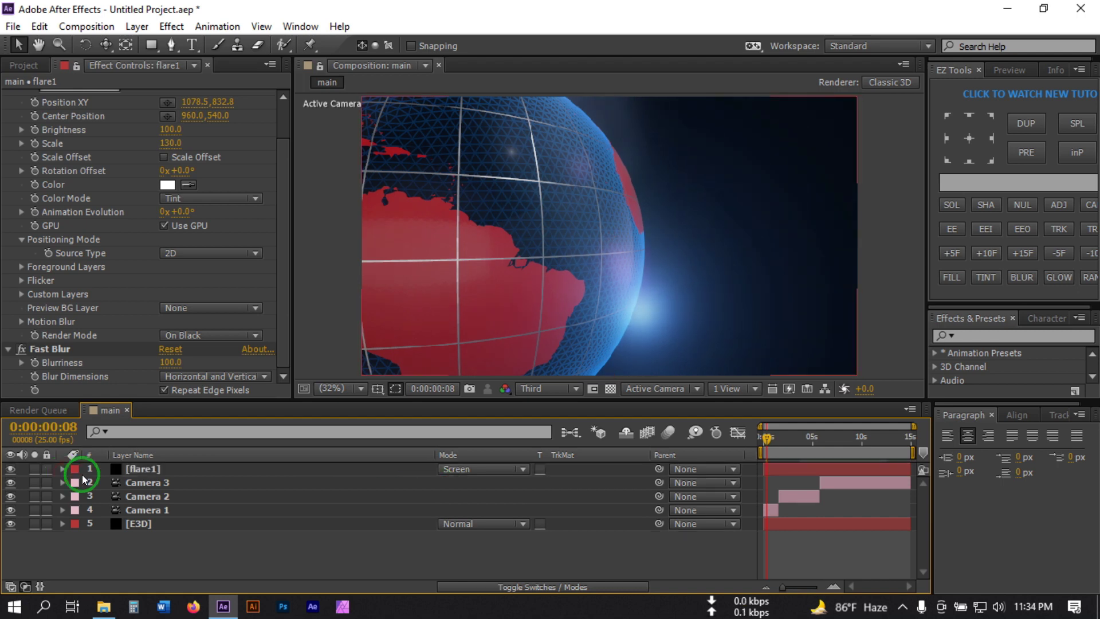
Step: Duplicate flare1 and trim the lower copy to end at the first camera cut, 0:00:01:14
left_click(160, 476)
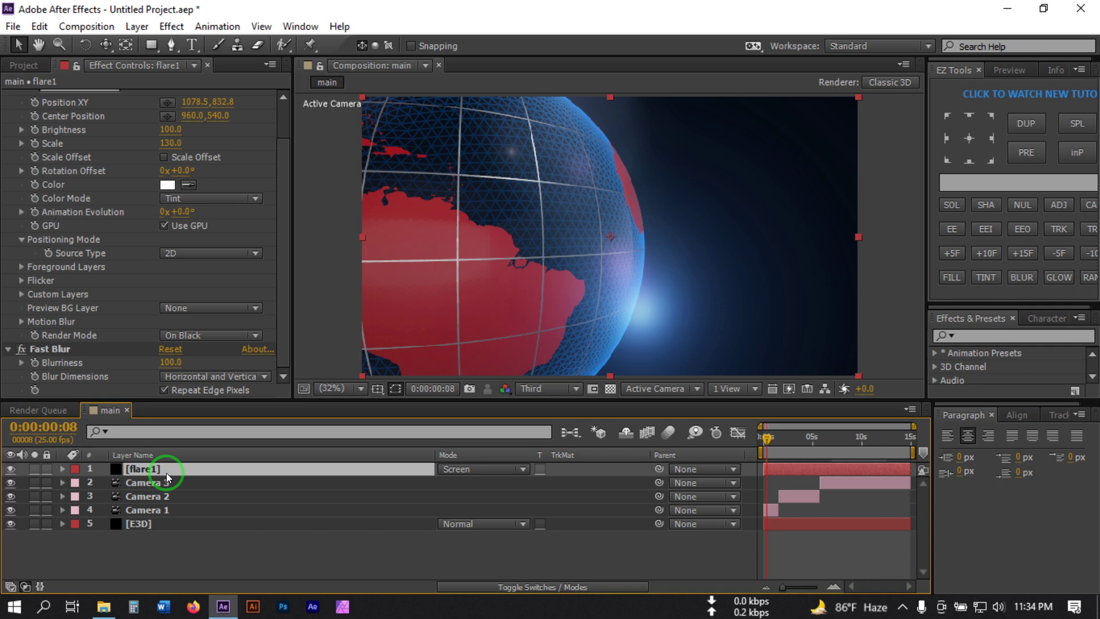
key("ctrl+d")
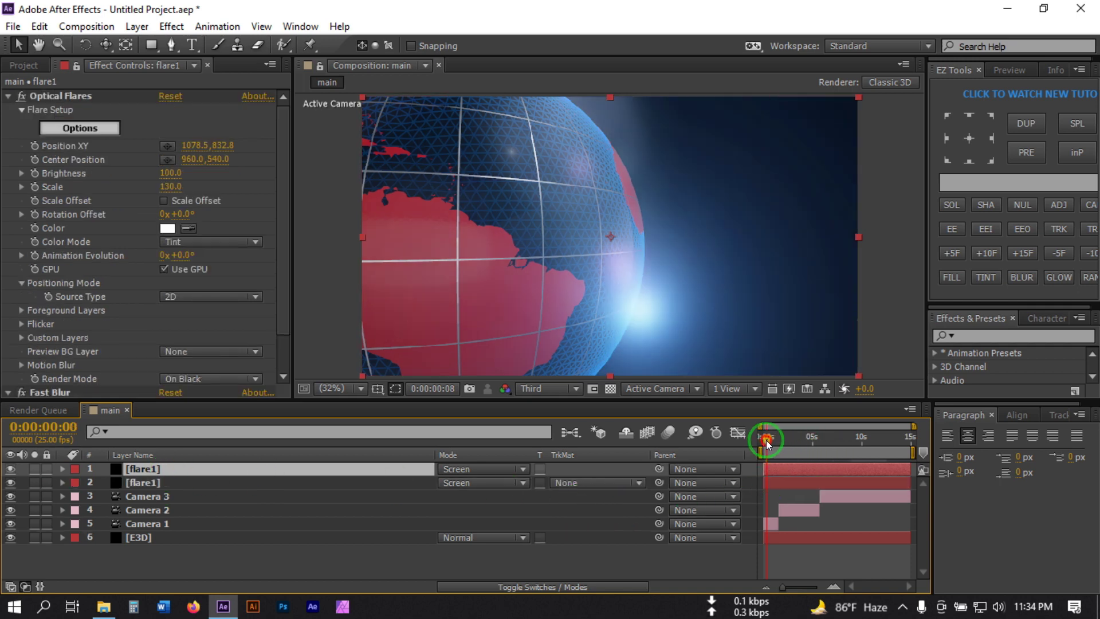
left_click_drag(766, 442, 781, 442)
left_click(789, 483)
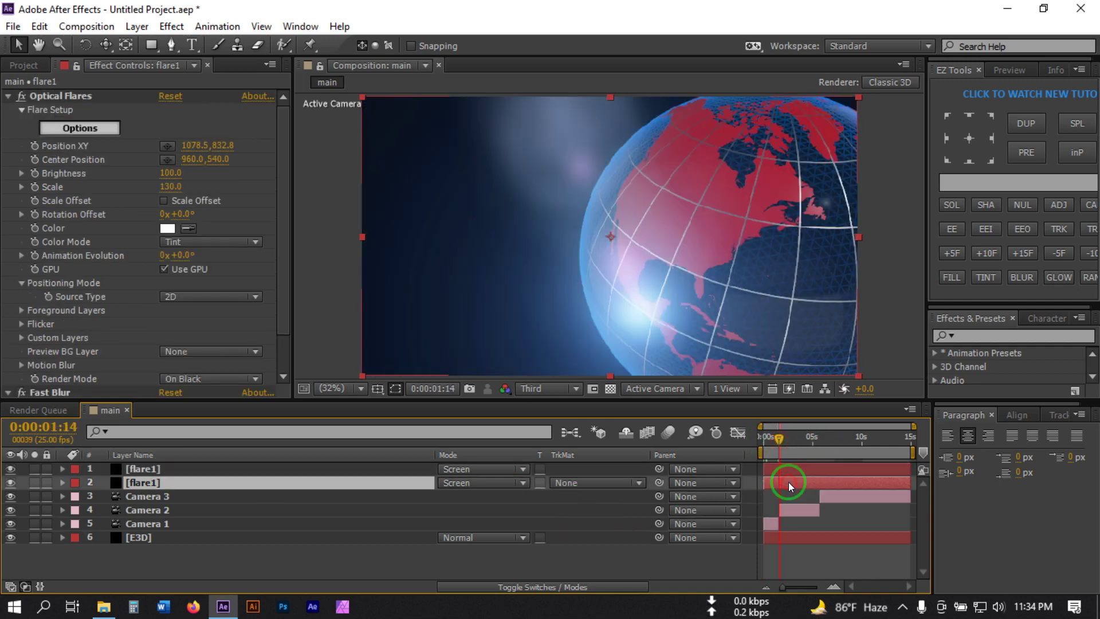
left_click_drag(910, 482, 785, 486)
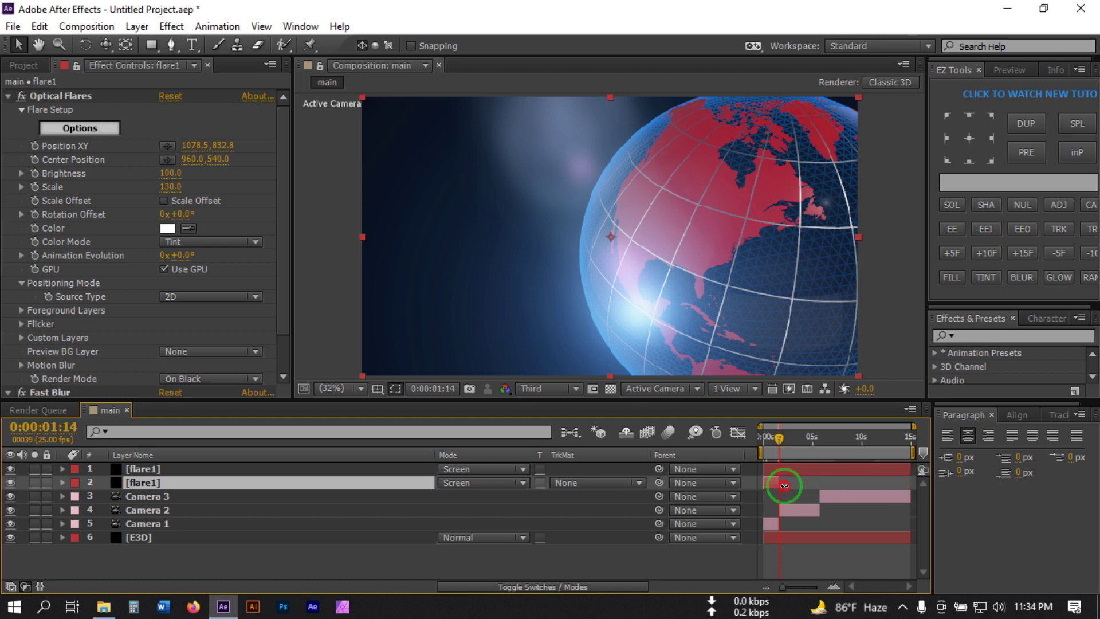
Step: Trim the upper flare1 copy so it alone starts at 0:00:01:14, where Camera 2 begins
left_click(782, 469, "shift")
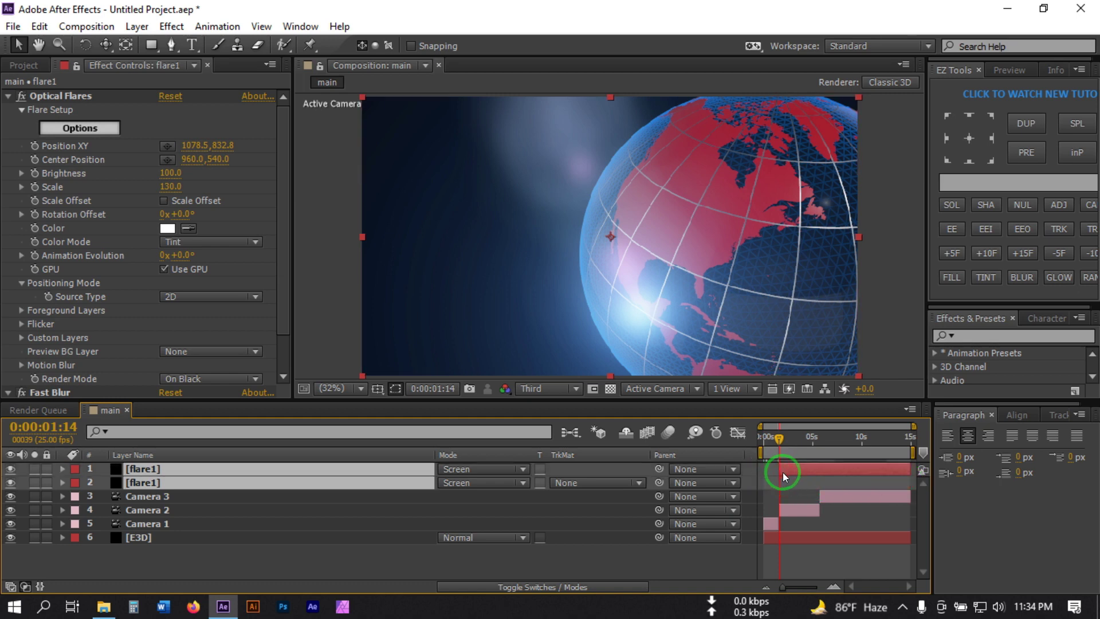
left_click(786, 479)
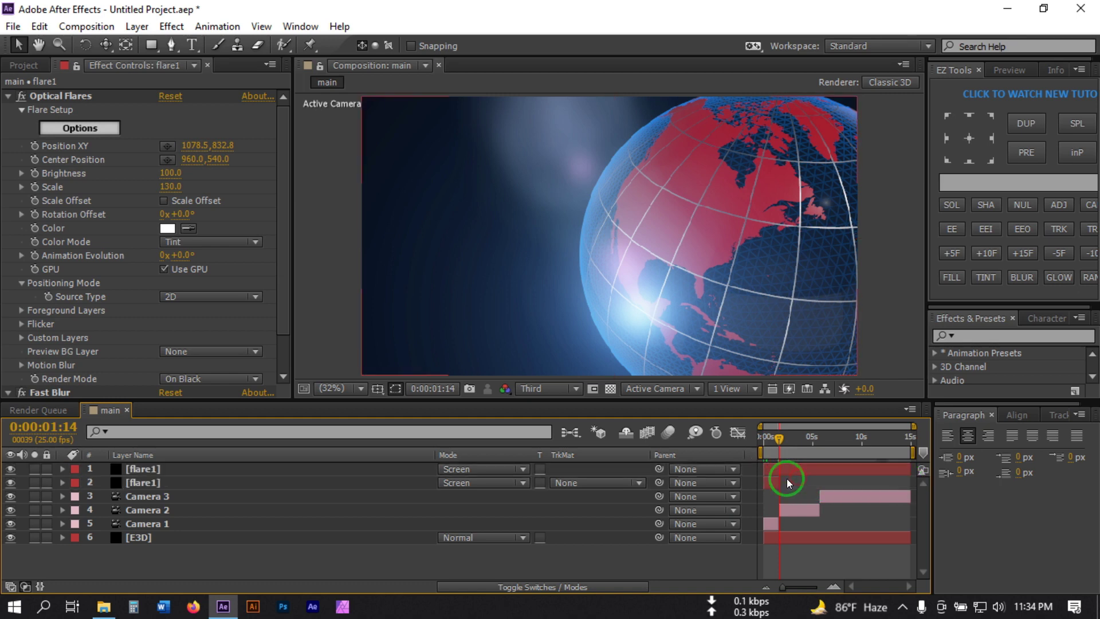
left_click(775, 469)
left_click_drag(766, 469, 780, 469)
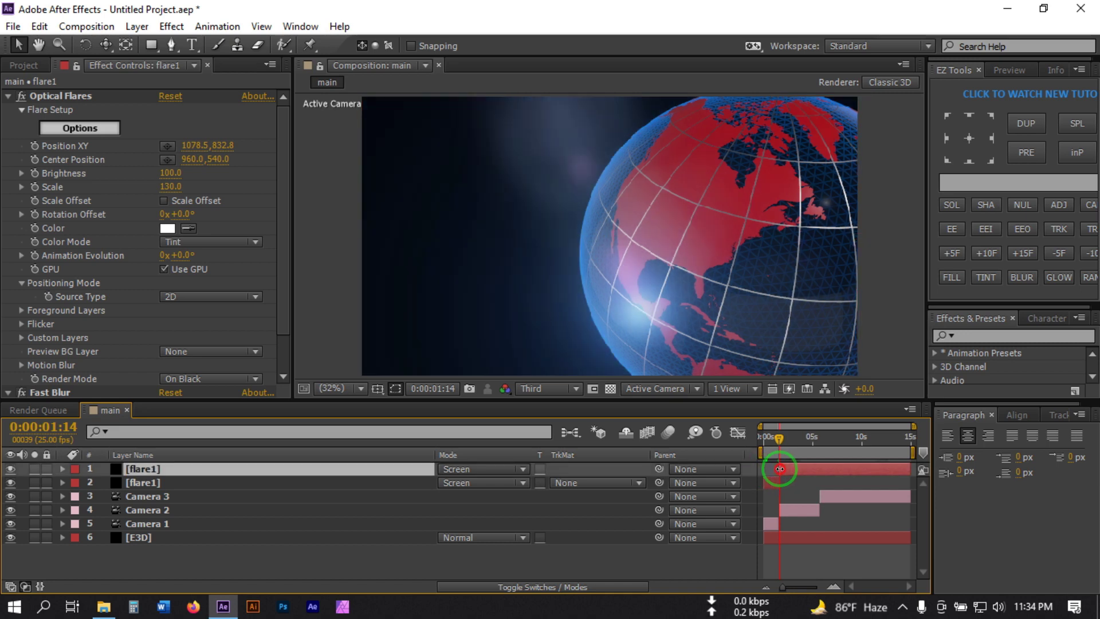
Step: At 0:00:02:05, move the upper copy's flare to the globe's upper-left edge at about 935, 218
left_click(784, 438)
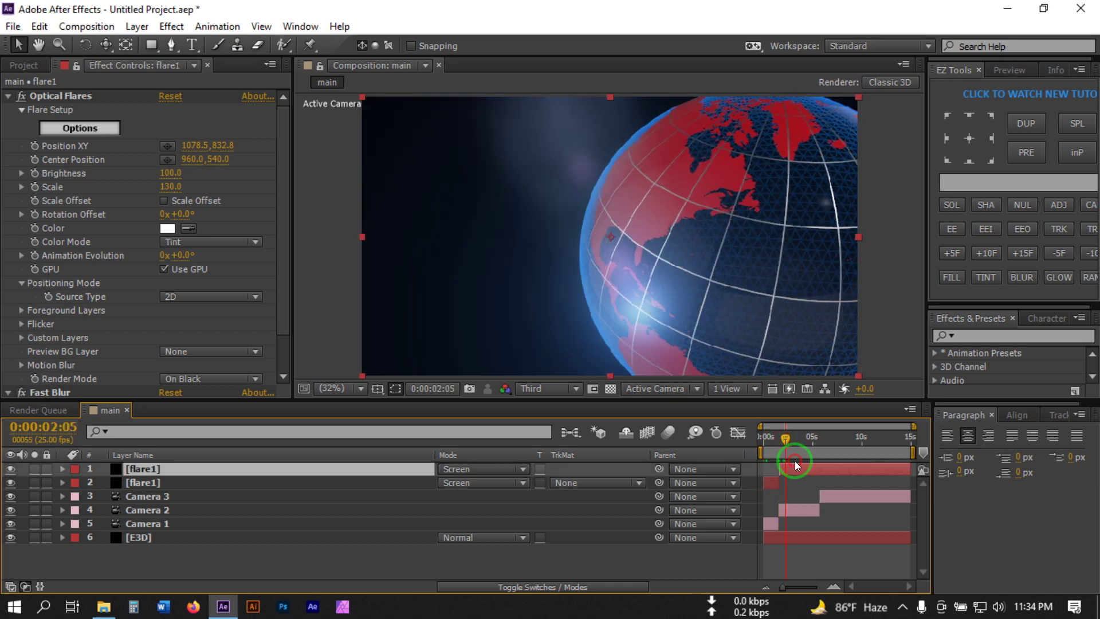
left_click(53, 98)
left_click_drag(613, 281, 596, 154)
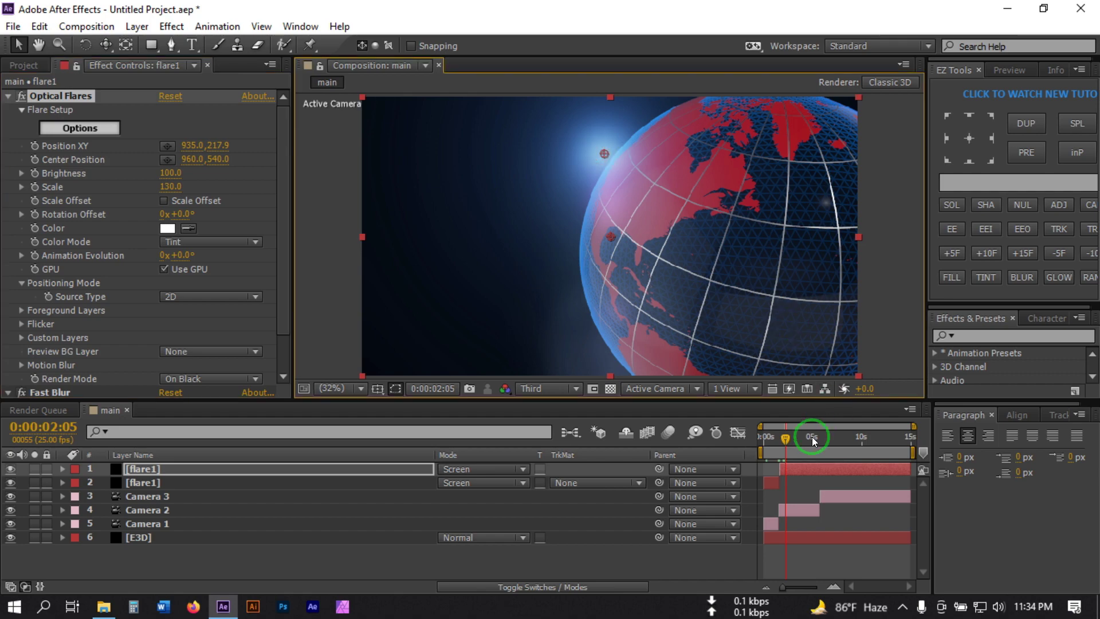
Step: Split the upper flare1 layer at 0:00:05:18, where Camera 3 begins
left_click_drag(812, 437, 824, 436)
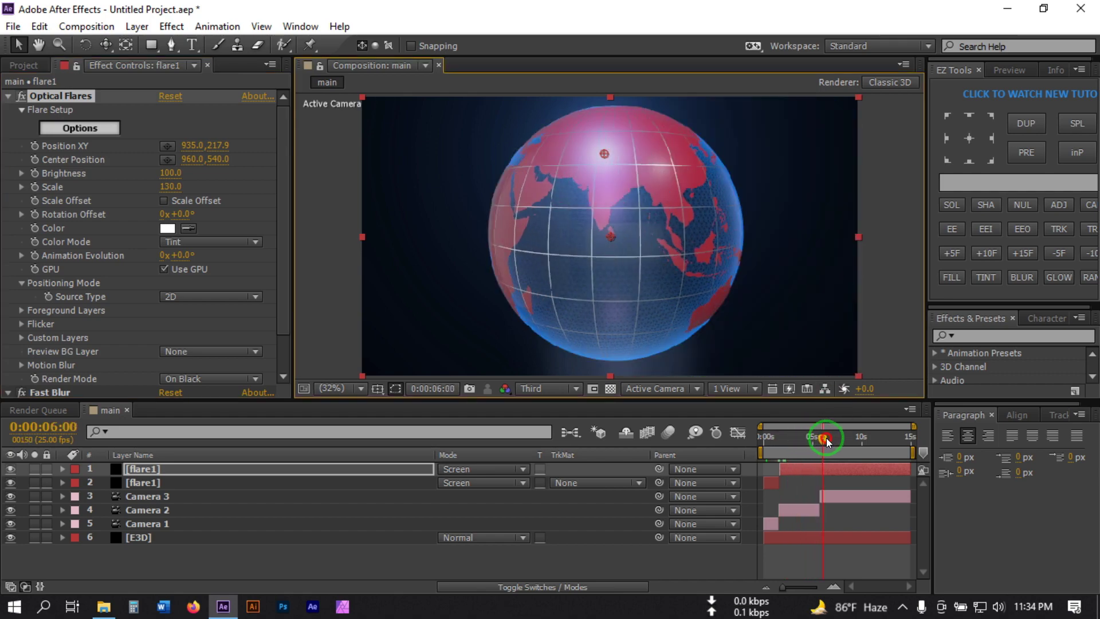
left_click(828, 468)
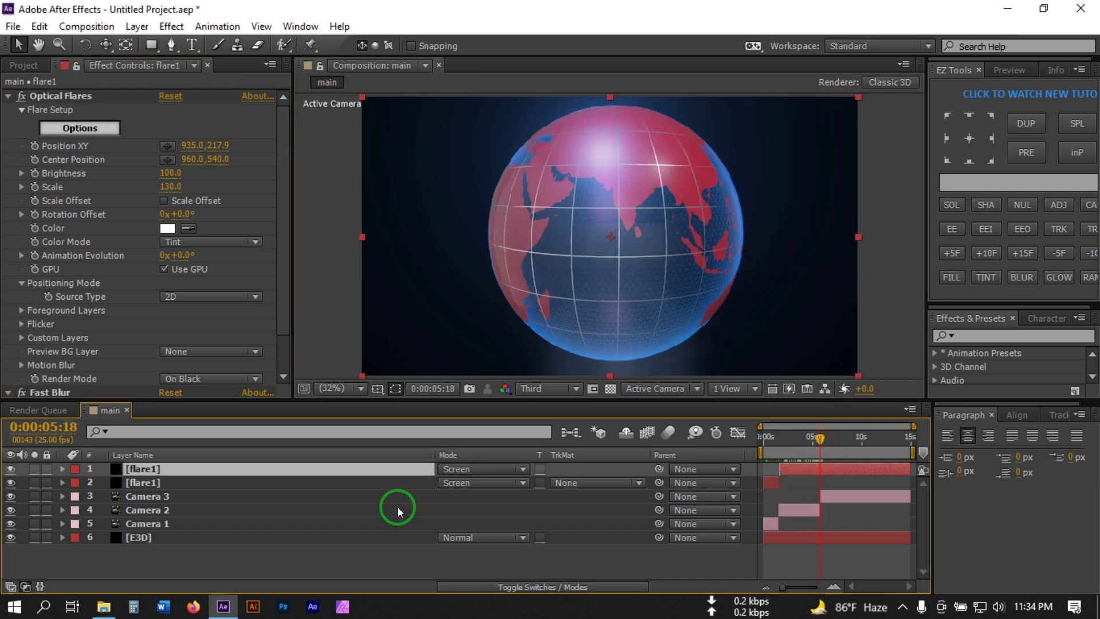
key("ctrl+shift+d")
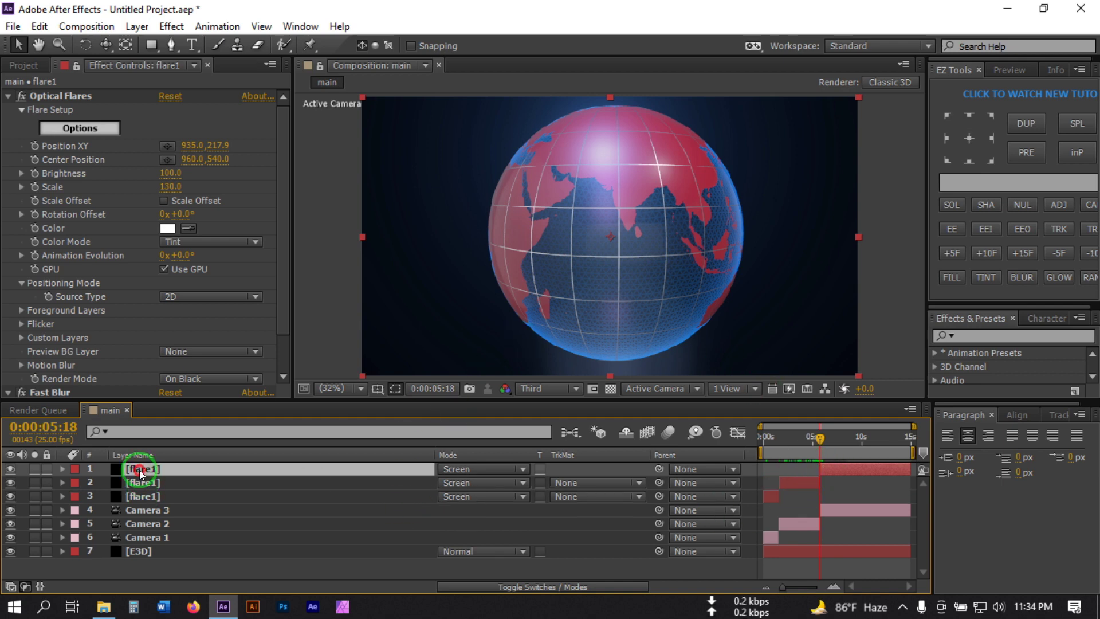
Step: Move the Camera 3 flare beyond the globe's upper right to about 1403, 18 and enlarge its scale to 370
left_click(60, 95)
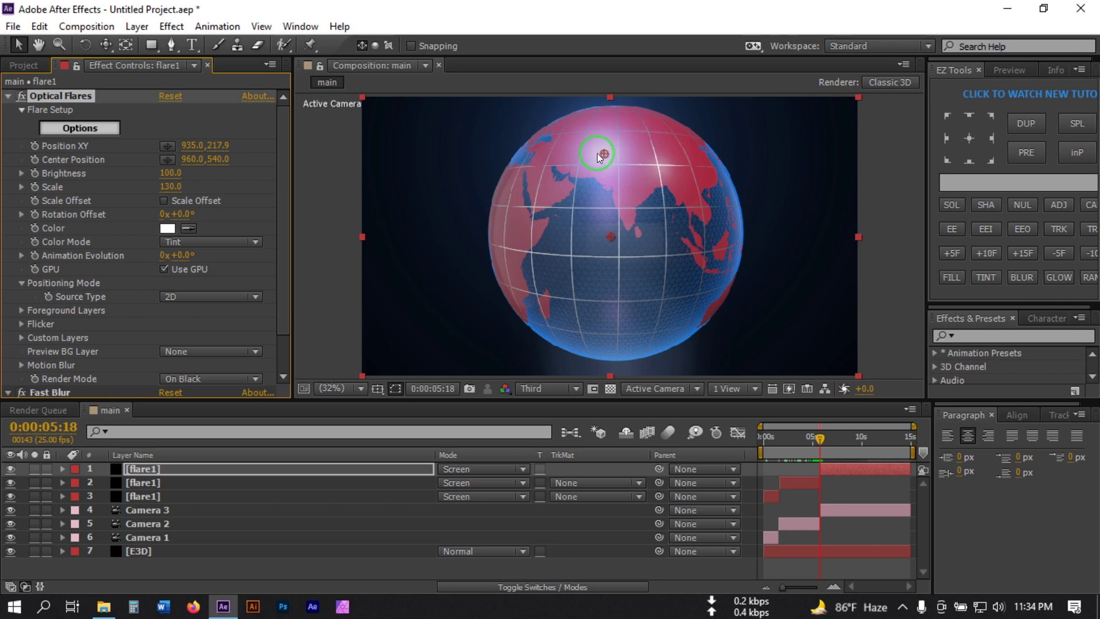
left_click_drag(597, 156, 725, 102)
left_click(136, 211)
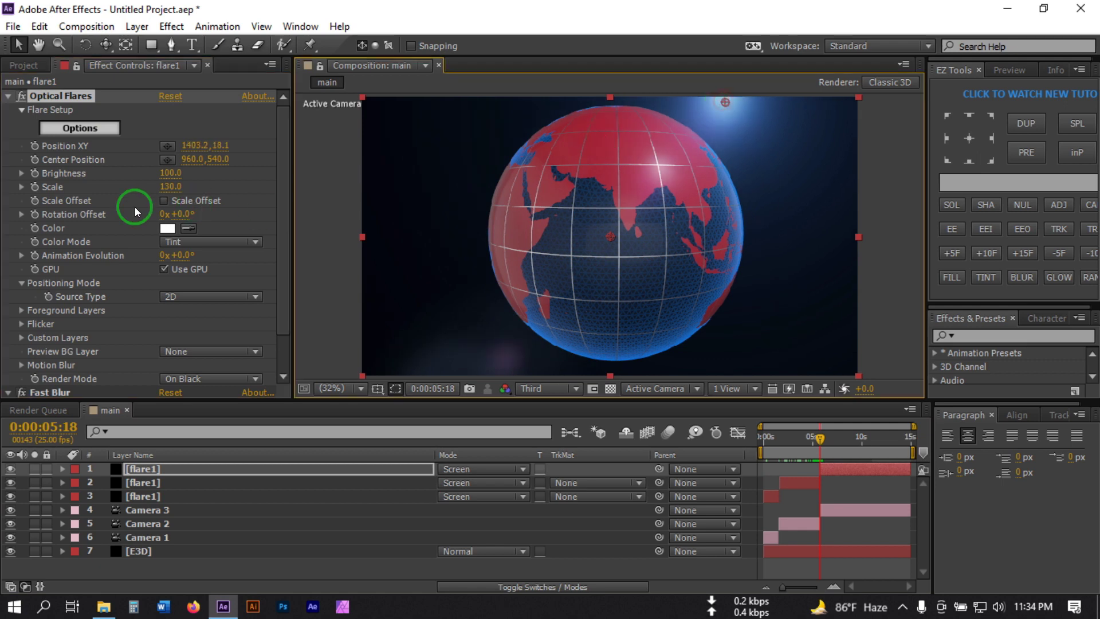
left_click_drag(176, 185, 182, 183)
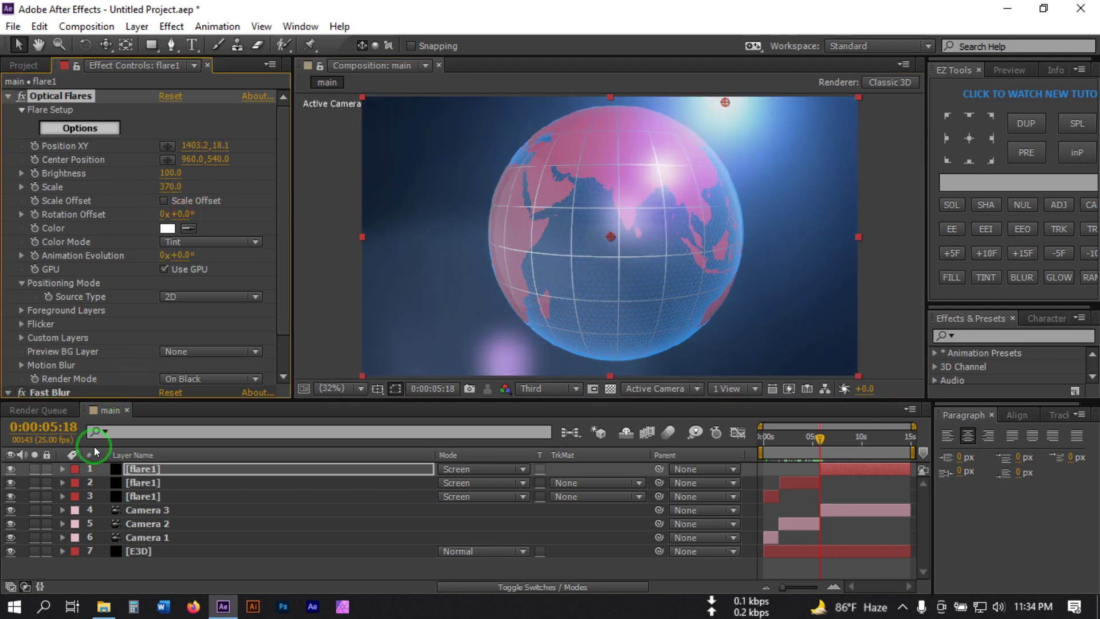
Step: Lower the Camera 3 flare layer's opacity to 79% and reduce its Optical Flares scale to 200
left_click(138, 469)
key("t")
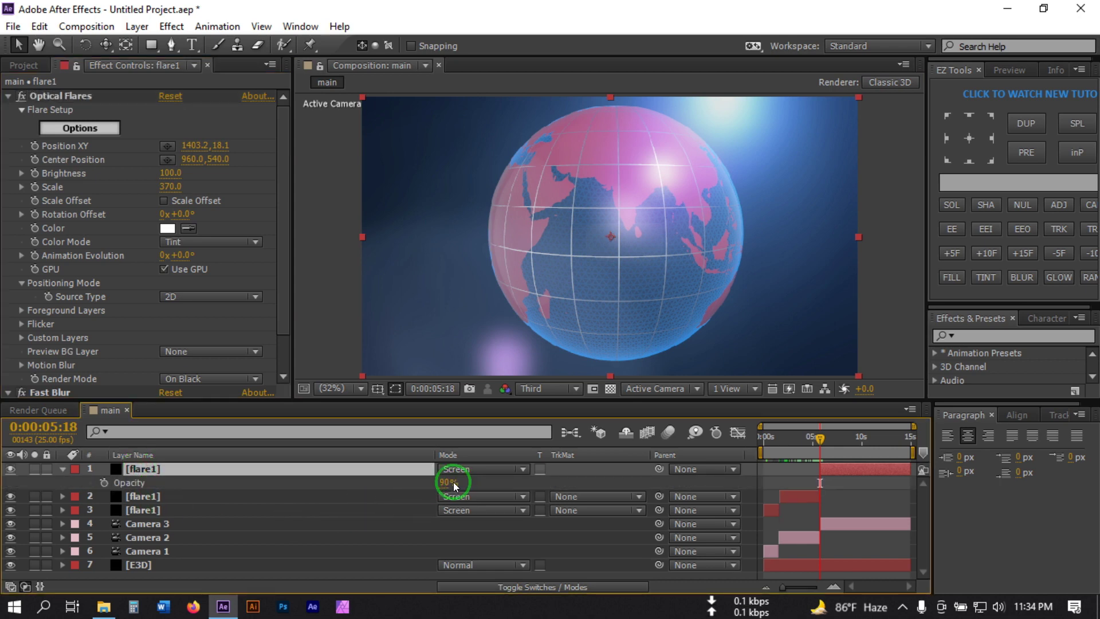
mouse_move(443, 486)
left_mouse_down()
mouse_move(403, 474)
mouse_move(425, 479)
left_mouse_up()
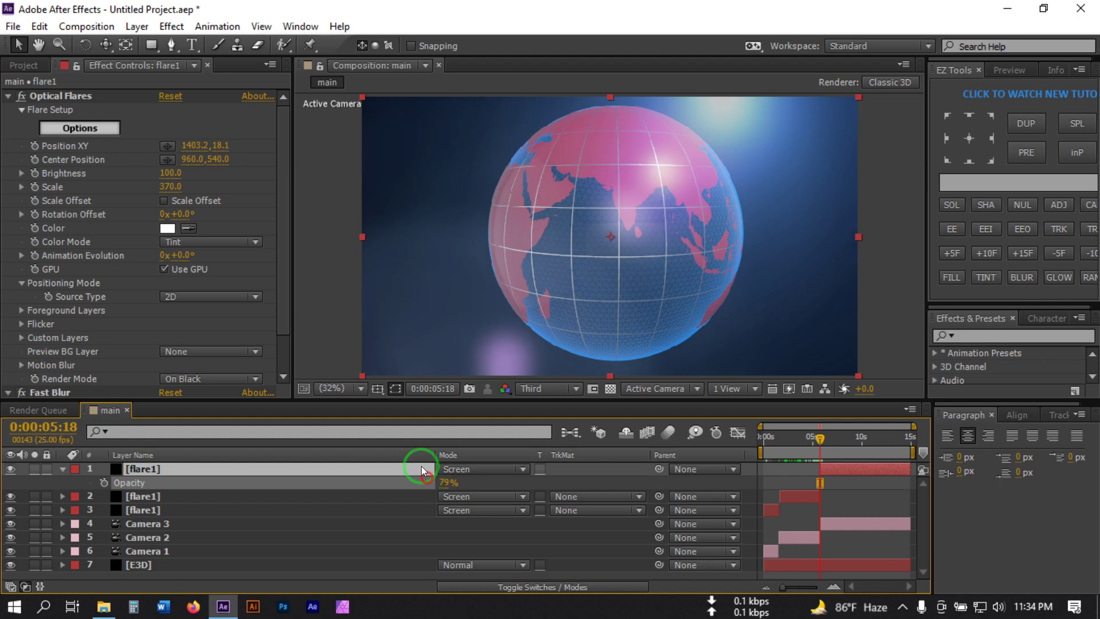
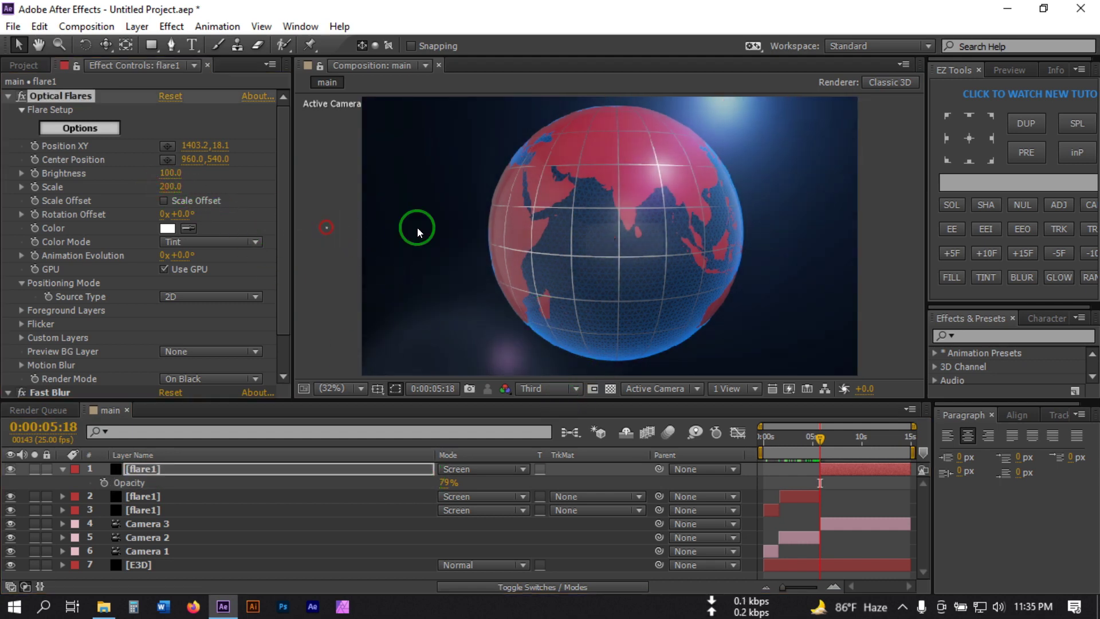
left_click(62, 468)
Step: Add a new empty shape layer above the flare layers and activate the Rectangle tool
left_click(157, 576)
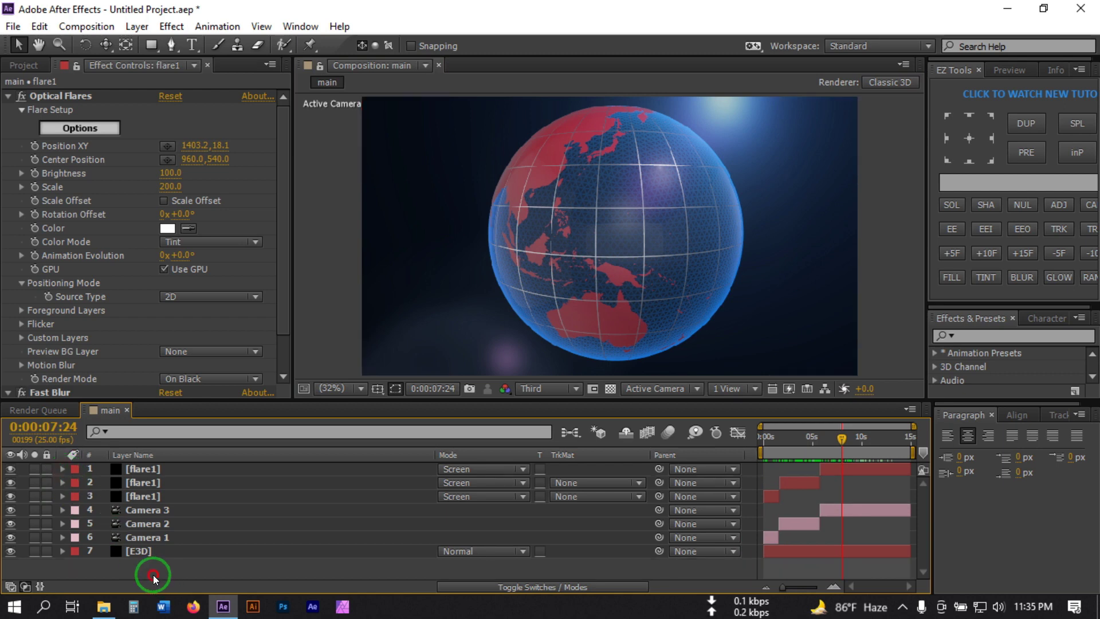
right_click(150, 565)
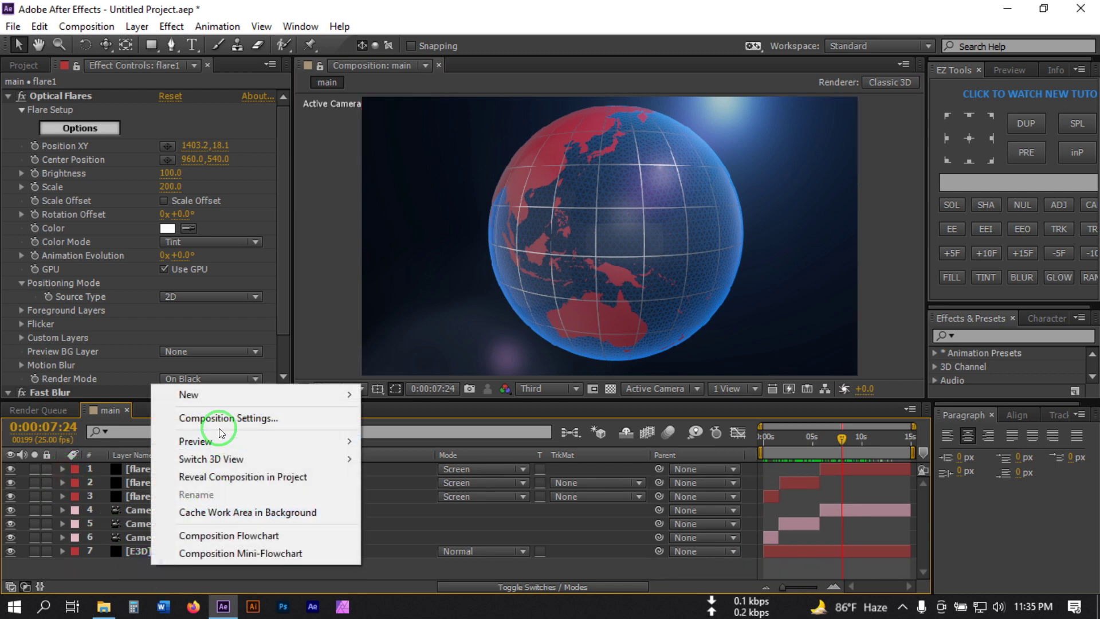
mouse_move(223, 401)
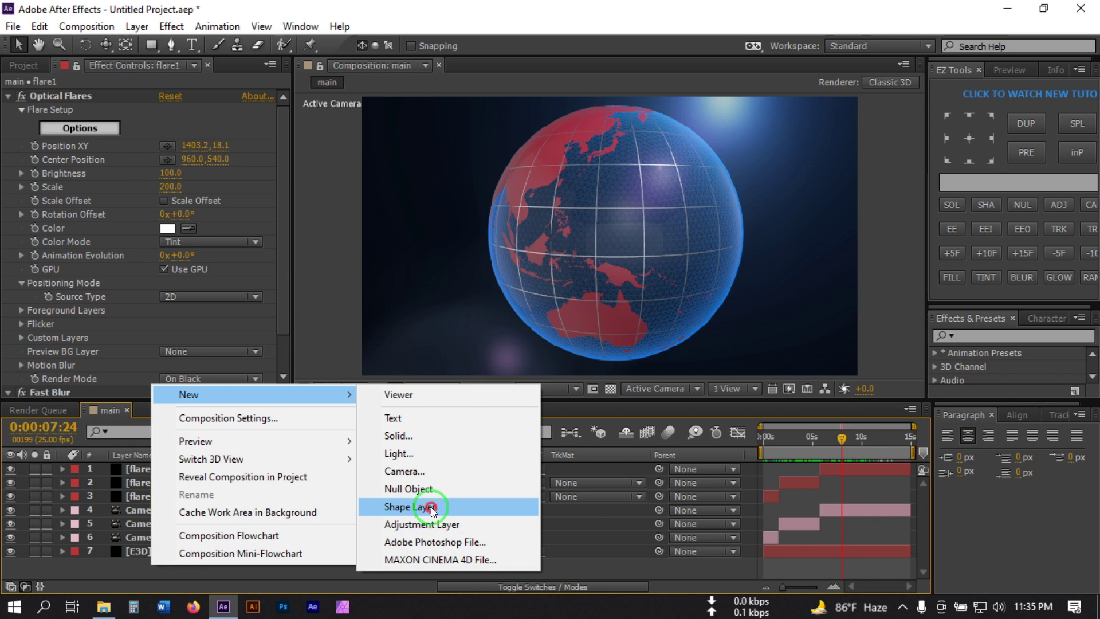
left_click(412, 508)
key("q")
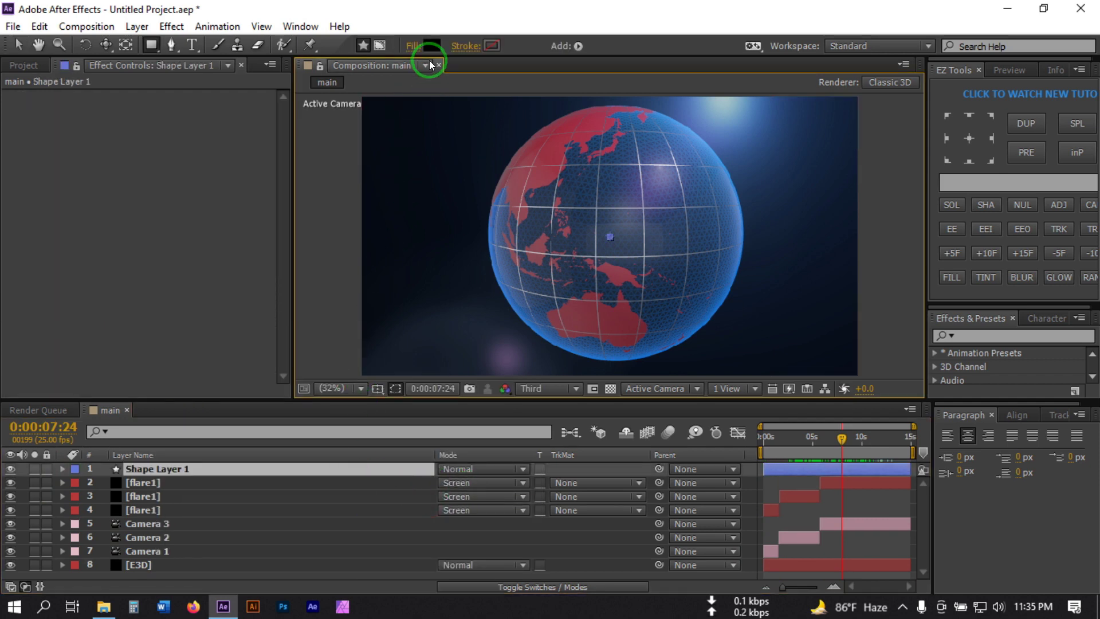
Step: Set the shape's fill type to Solid Color and its stroke to None
left_click(413, 48)
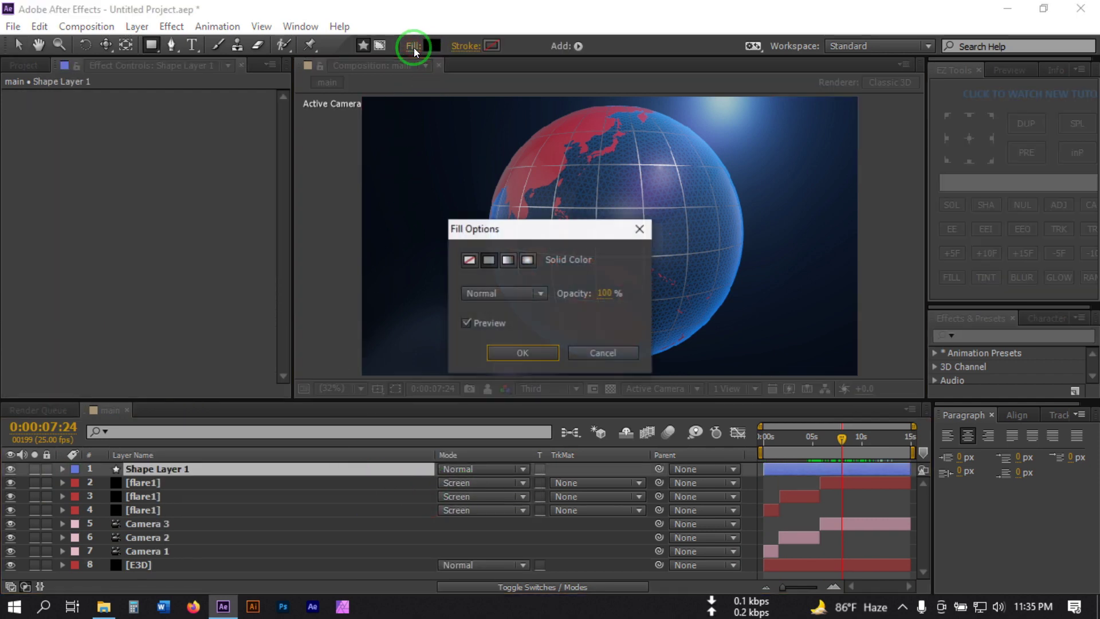
left_click(488, 261)
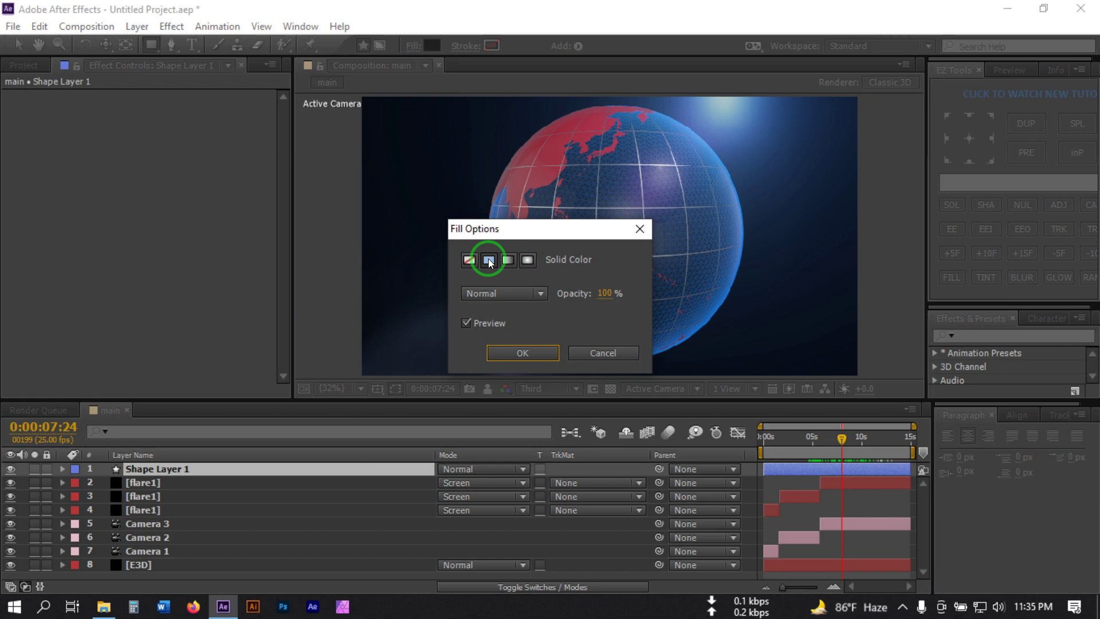
left_click(538, 356)
left_click(463, 47)
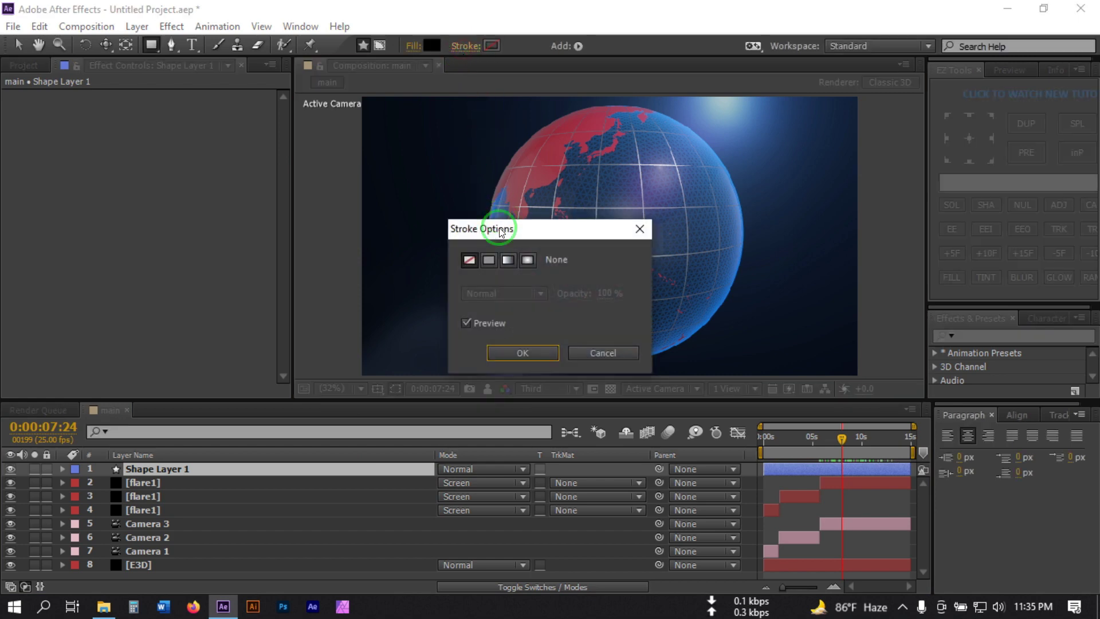
left_click(469, 261)
left_click(508, 354)
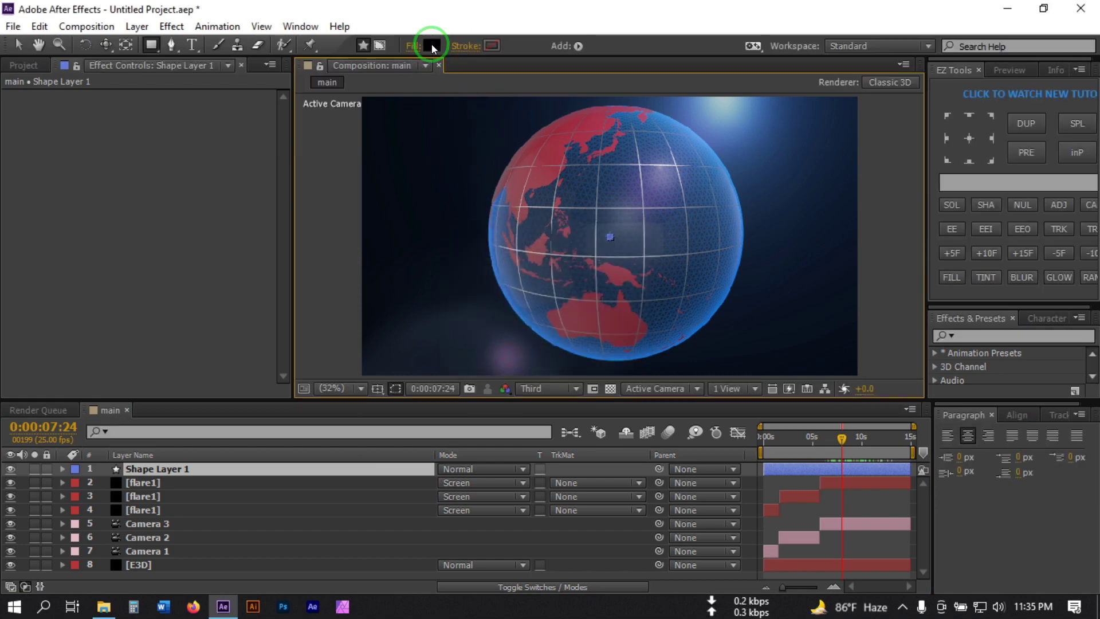
Step: Change the shape's fill color to a bright red
left_click(431, 45)
left_click(951, 470)
mouse_move(788, 404)
left_mouse_down()
mouse_move(857, 391)
mouse_move(821, 399)
left_mouse_up()
left_click(969, 395)
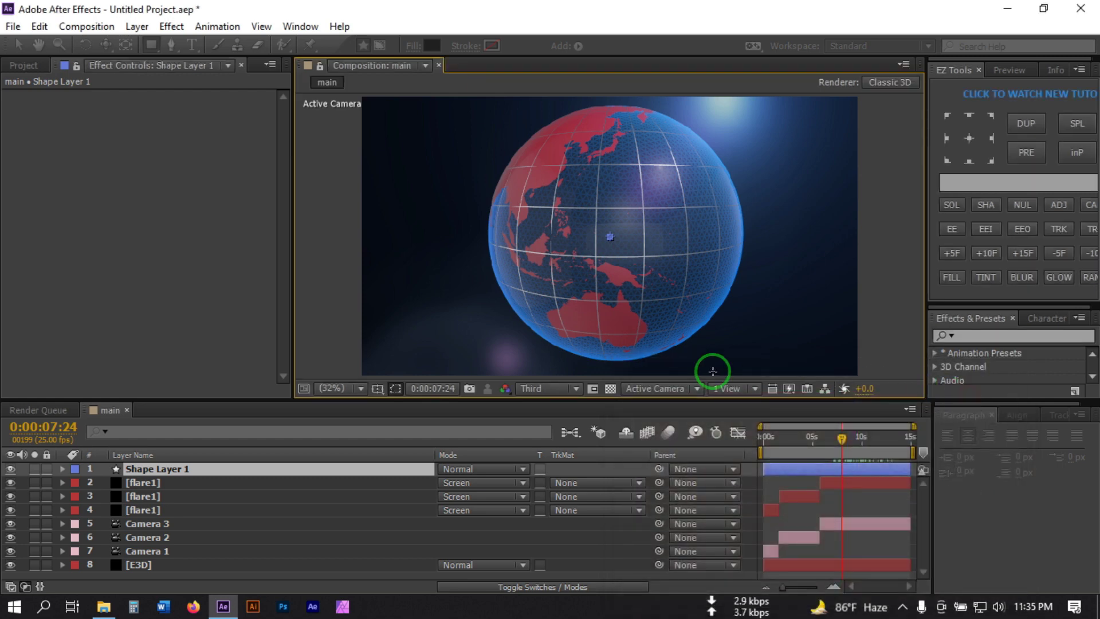
Step: Draw a full-width red rectangle across the middle of the frame, using the grid overlay as a guide, and hide the grid
left_click(380, 393)
left_click(407, 447)
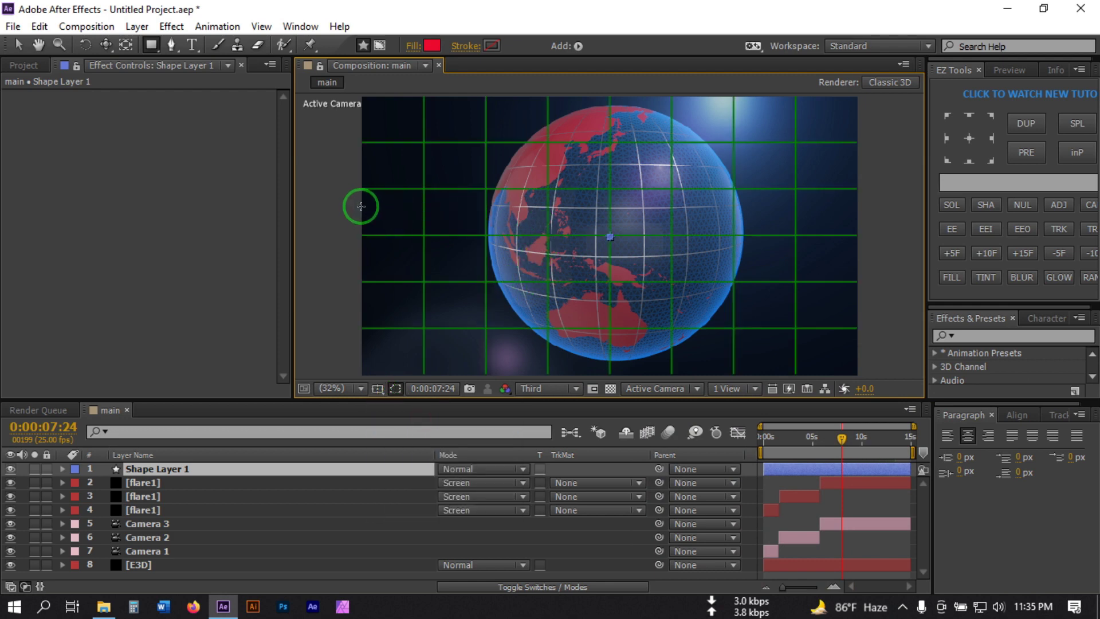
left_click_drag(360, 206, 859, 264)
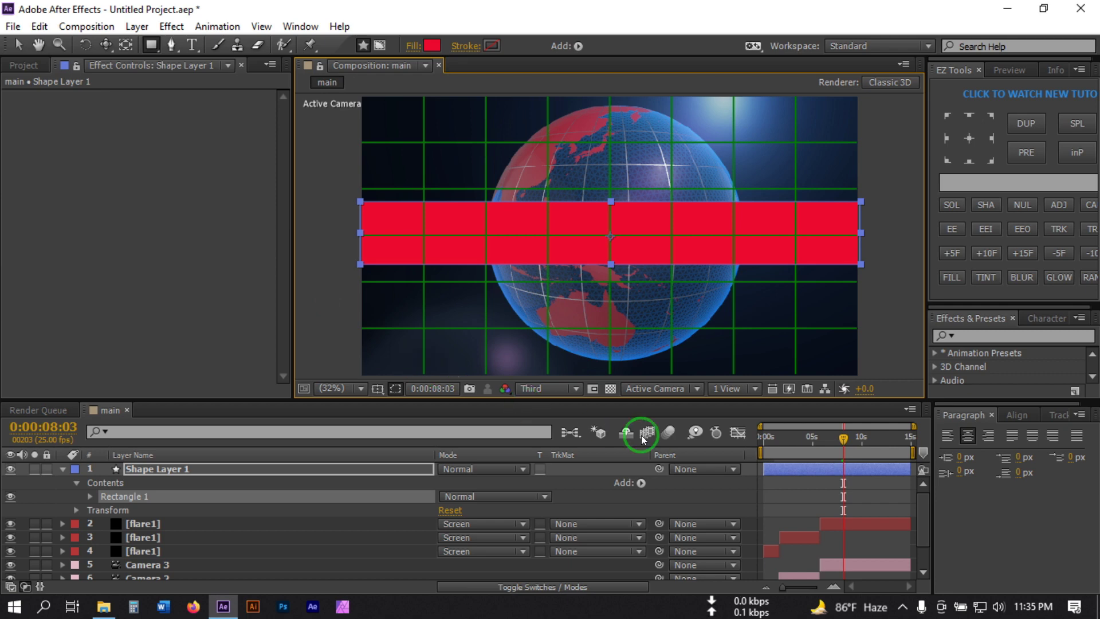
left_click(394, 389)
left_click(418, 424)
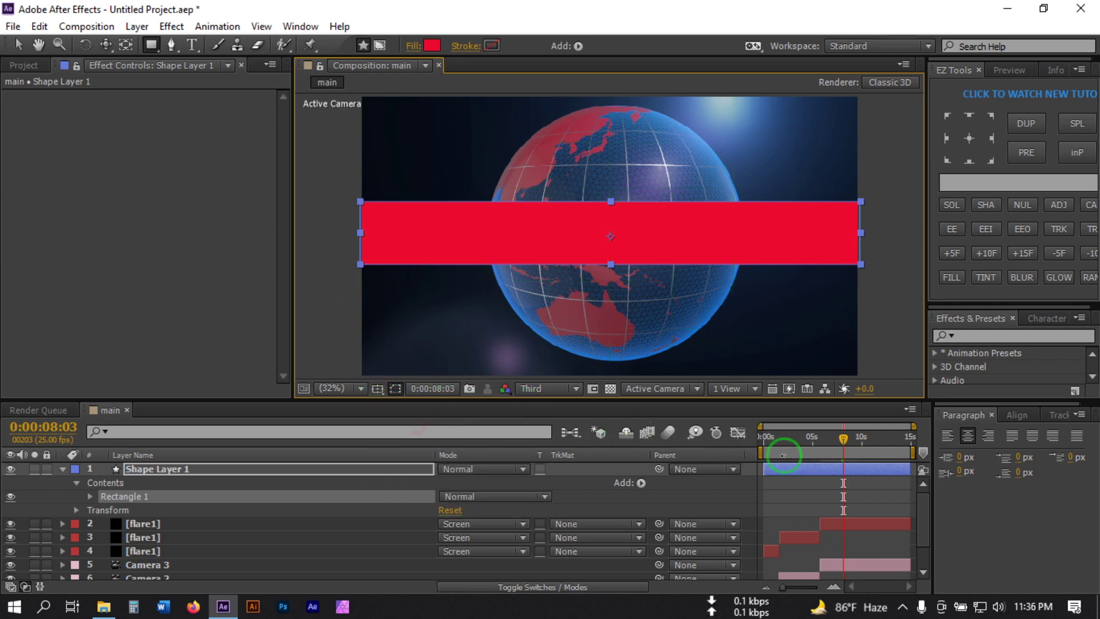
Step: Trim the start of Shape Layer 1 to 0:00:05:18, where Camera 3 begins, and collapse its properties
key("v")
left_click_drag(765, 468, 810, 470)
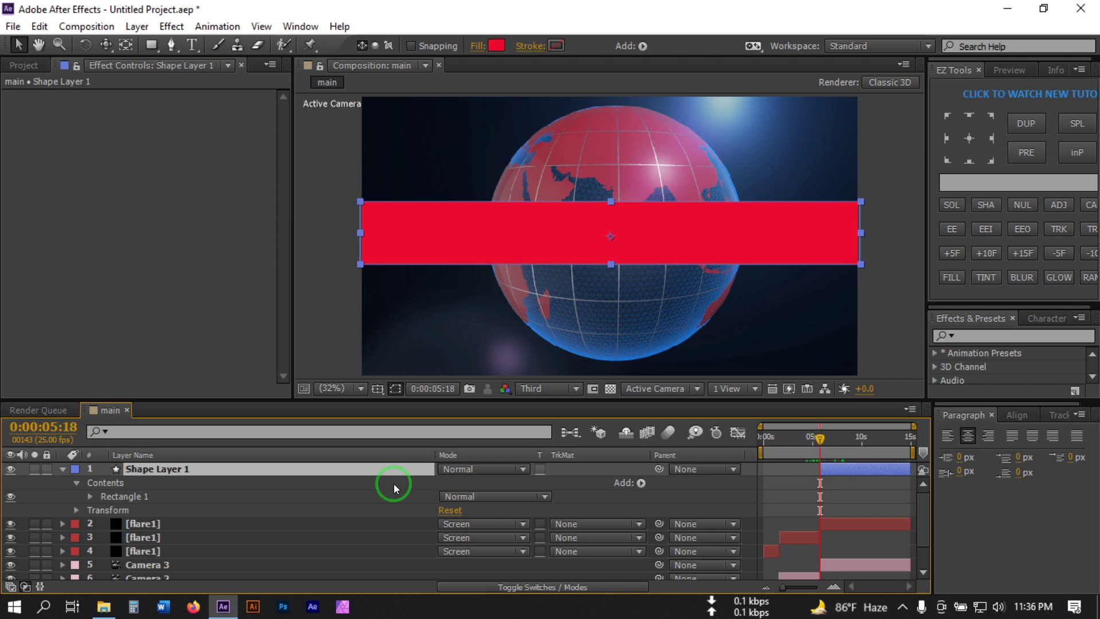
left_click(63, 470)
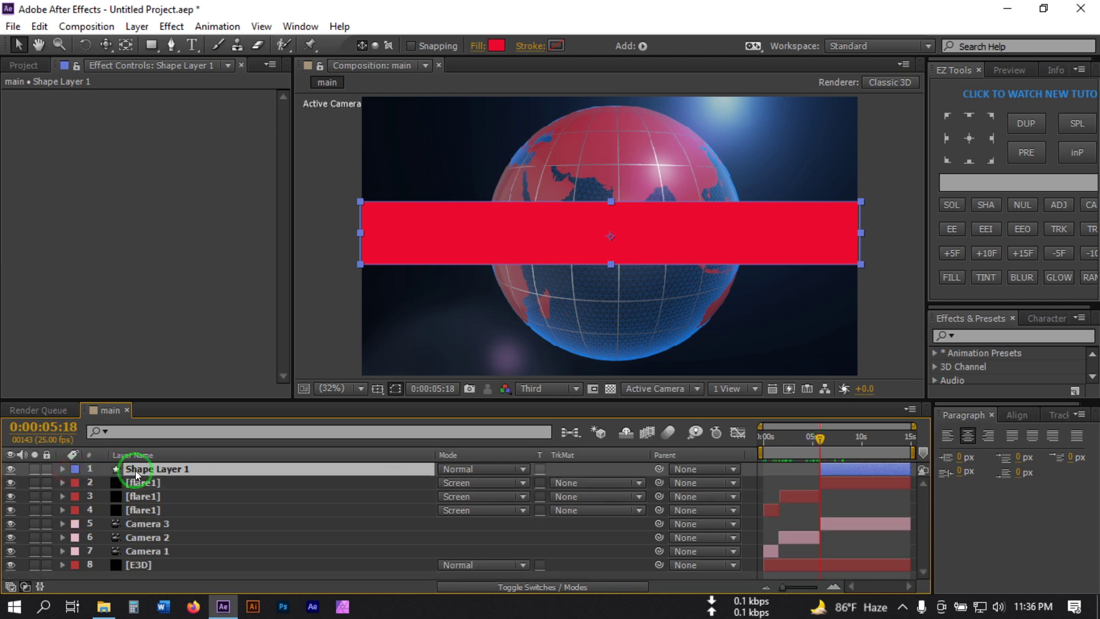
Step: Unlink the red band's scale dimensions and keyframe its vertical scale at 0% at 0:00:05:18
key("s")
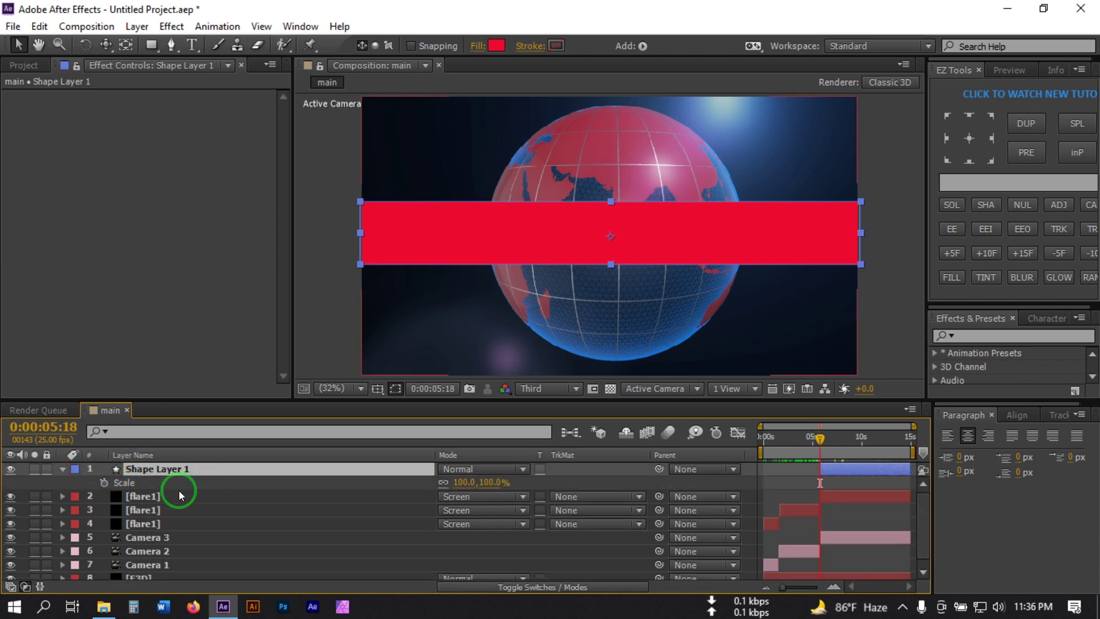
left_click(442, 484)
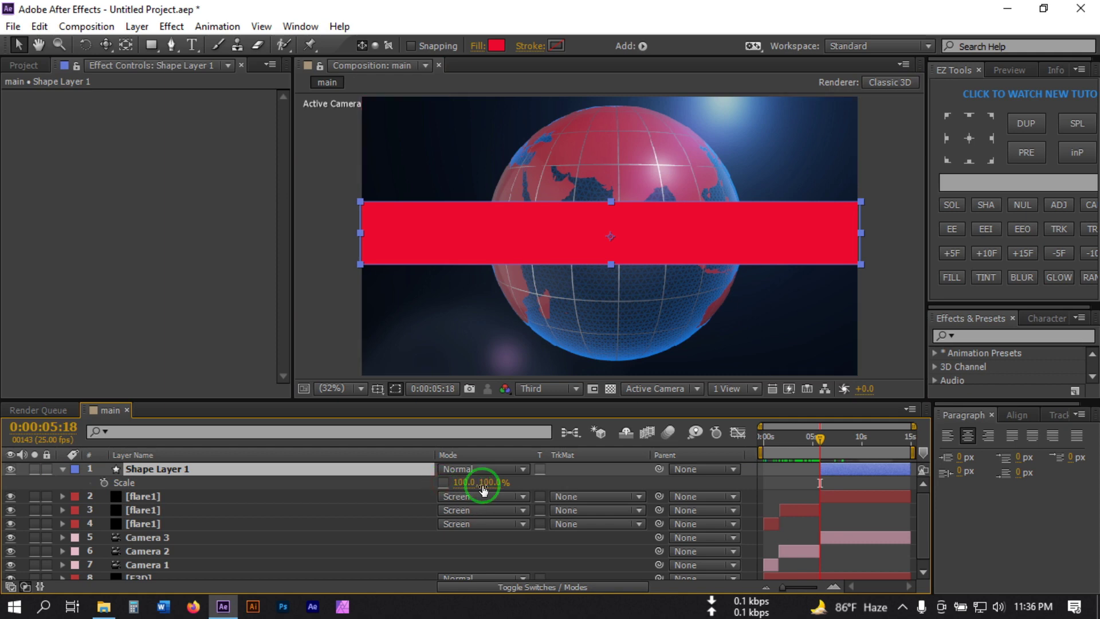
left_click_drag(483, 483, 461, 483)
key("ctrl+z")
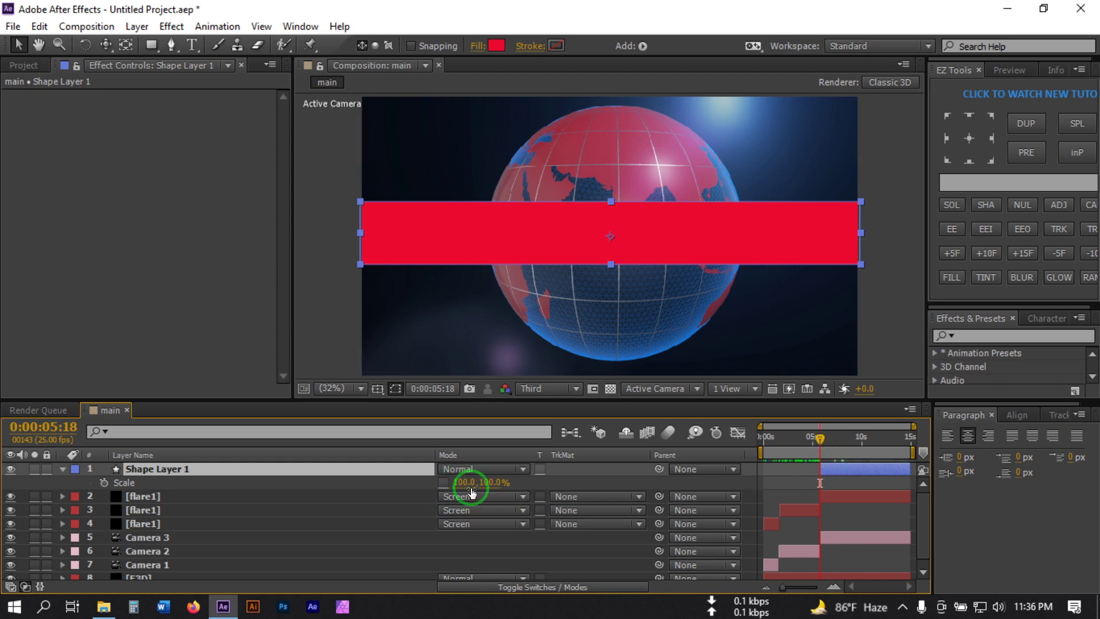
left_click(104, 484)
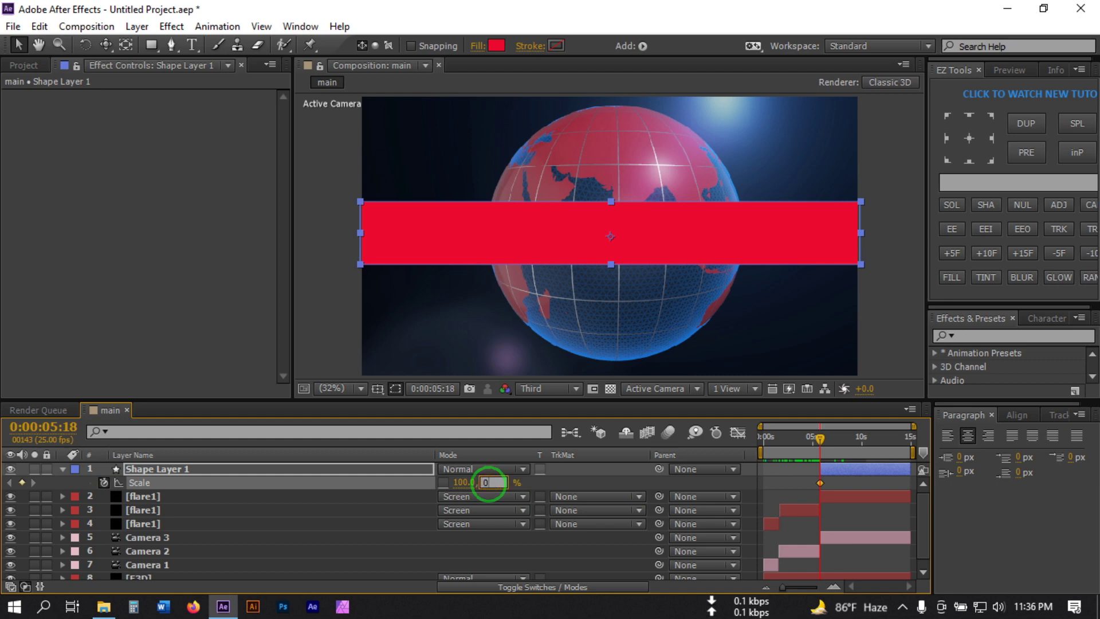
left_click(490, 483)
type("0")
key("Return")
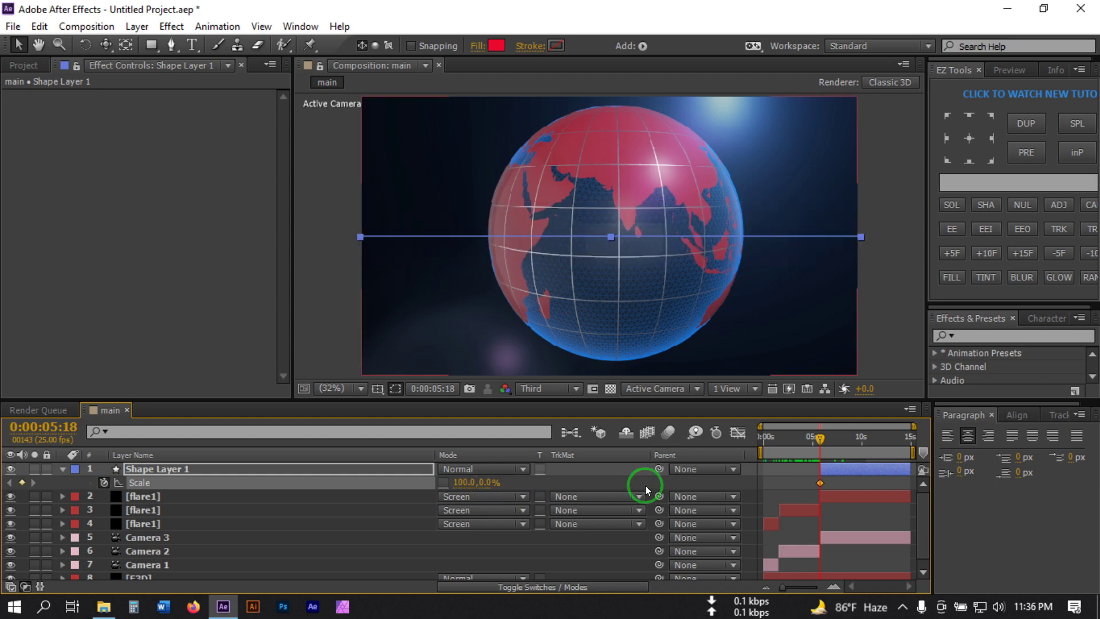
Step: At 0:00:06:08, keyframe the red band's vertical scale at 100%
left_click(989, 255)
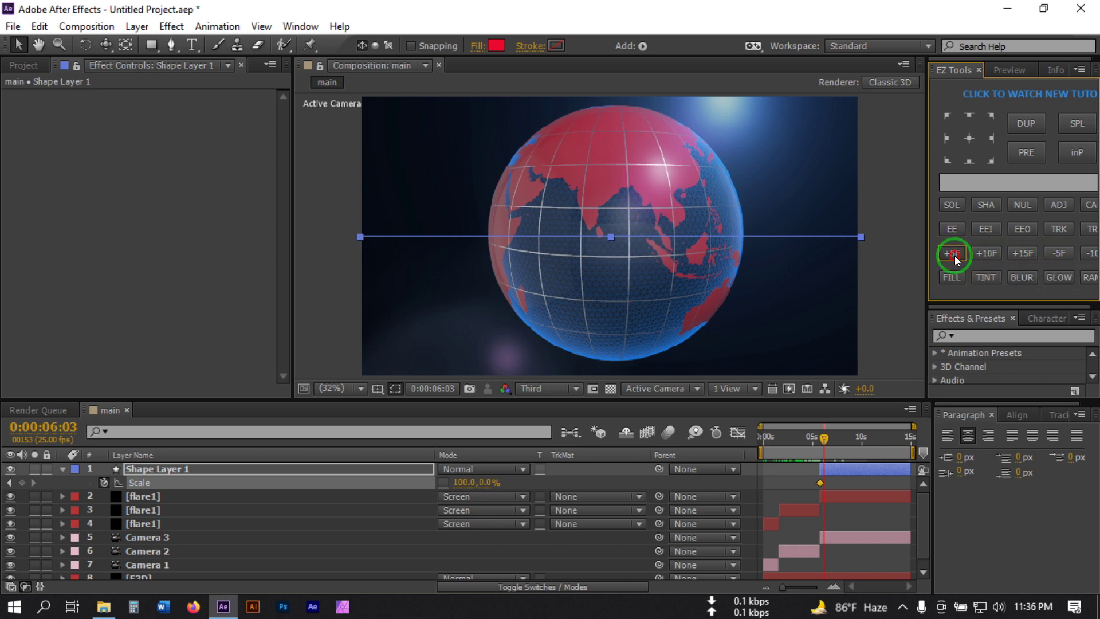
left_click(484, 483)
type("100")
key("Return")
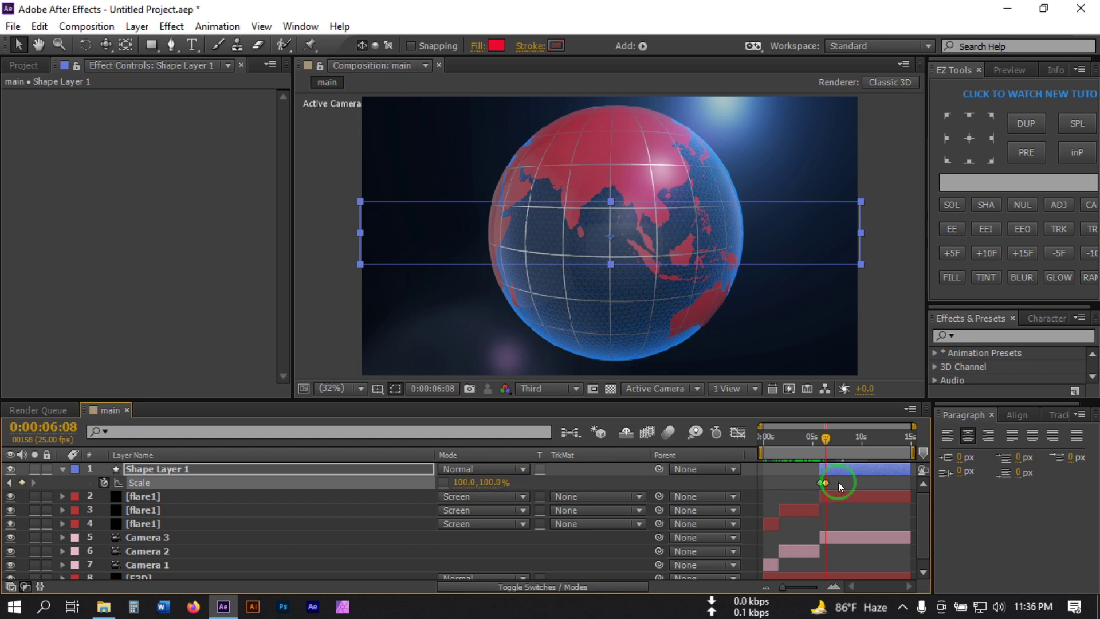
left_click(62, 470)
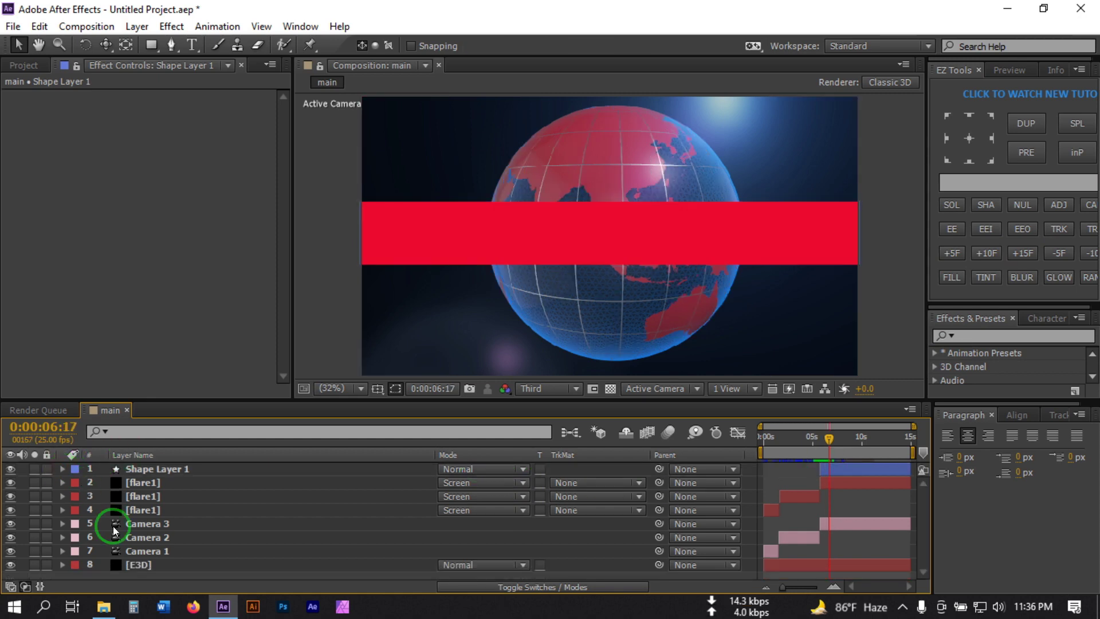
Step: Add a text layer above the red band reading BREALKING NEWS
left_click(152, 470)
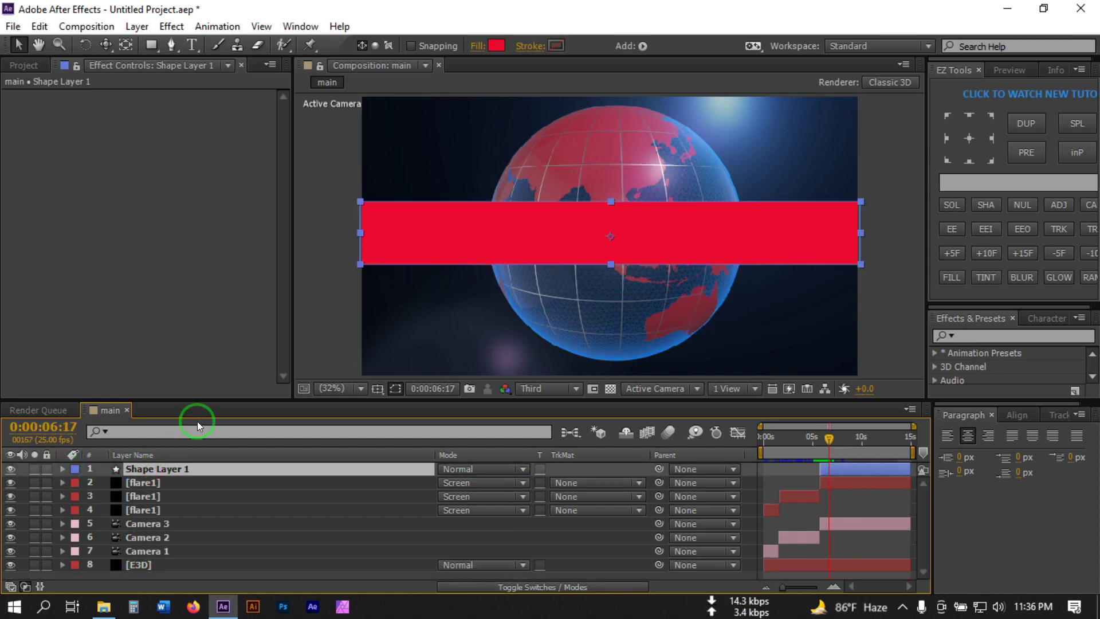
left_click(137, 26)
mouse_move(214, 25)
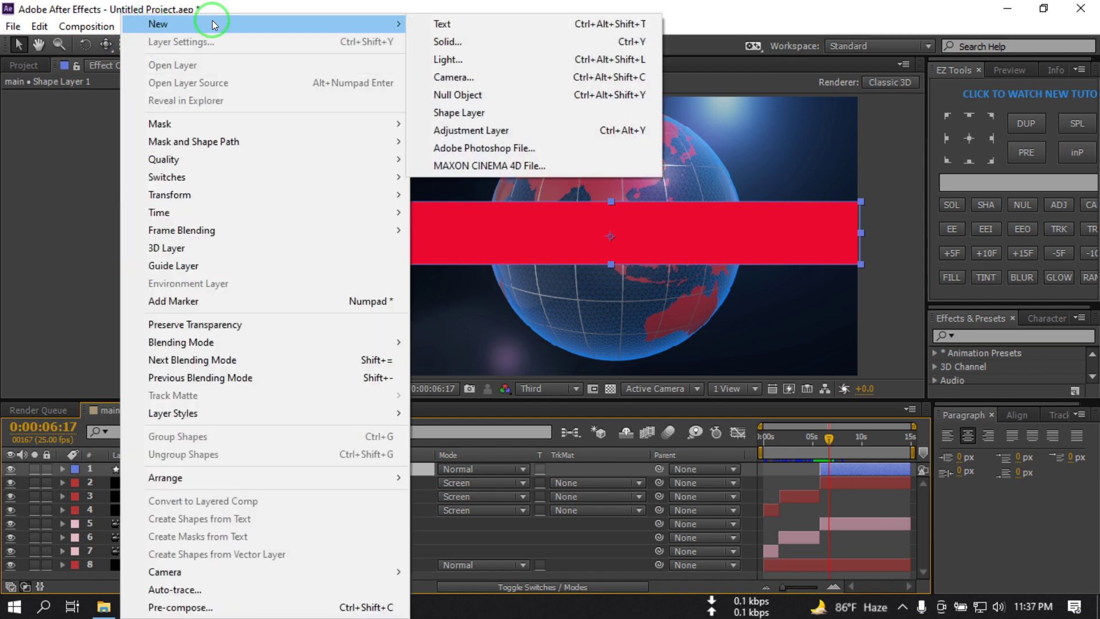
left_click(504, 22)
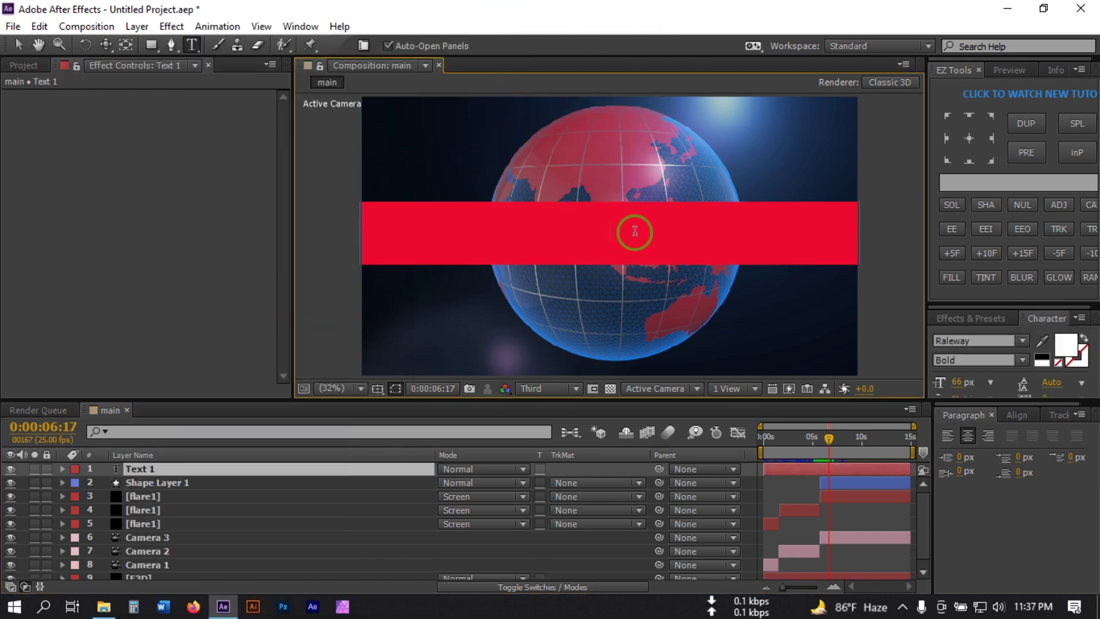
type("BREALKING NEWS")
Step: Set the title's font style to Raleway Black and its size to 115 px, and raise it slightly within the band
left_click(964, 348)
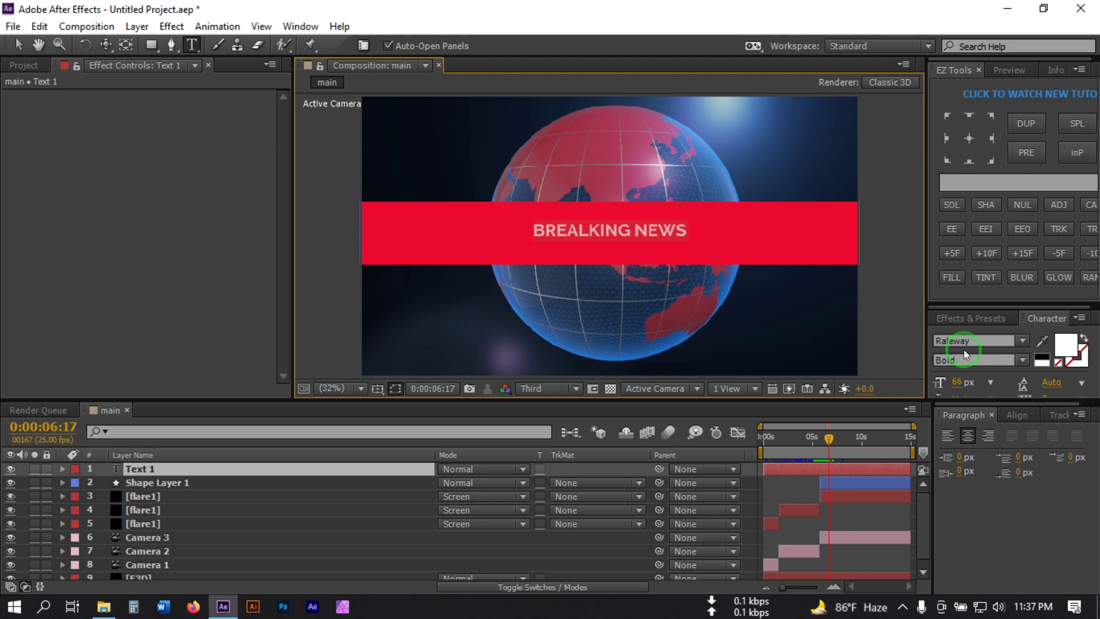
left_click(1022, 360)
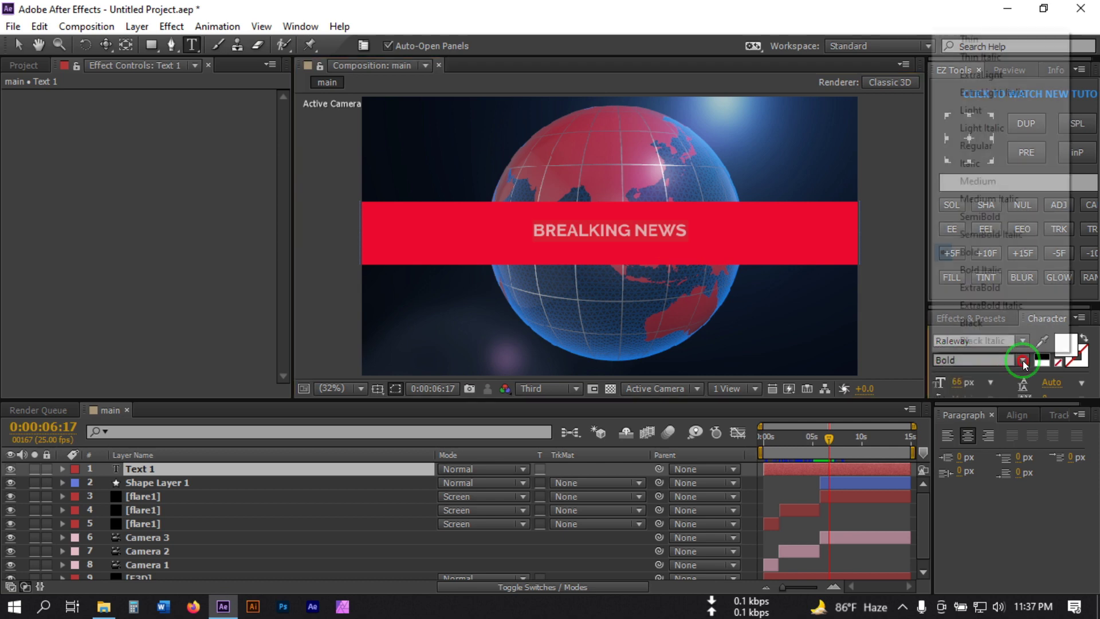
left_click(977, 325)
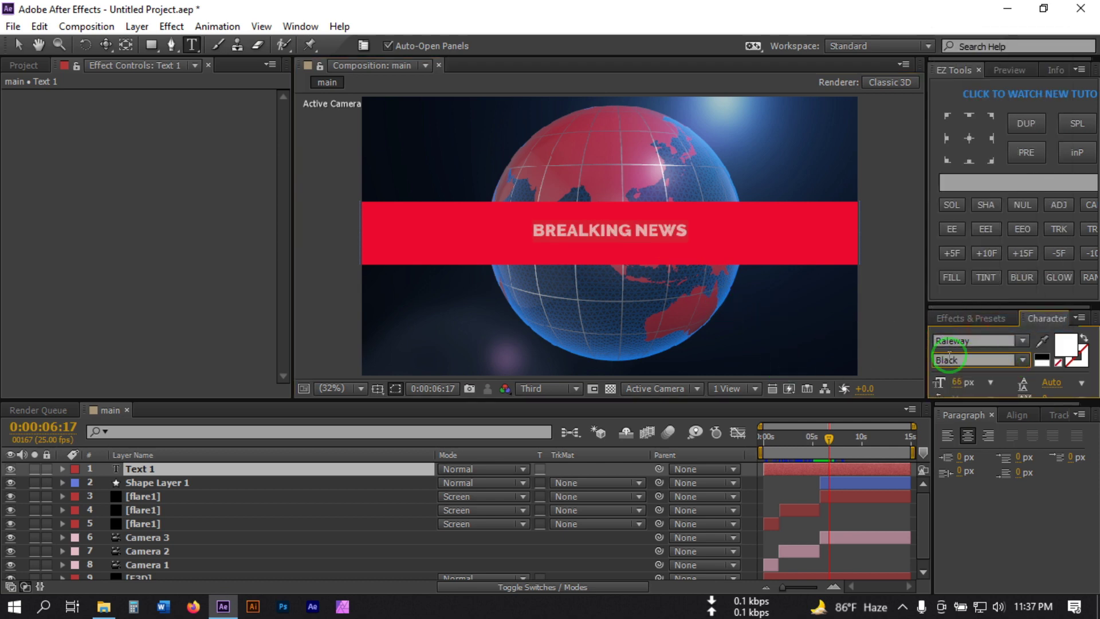
left_click_drag(958, 390, 993, 378)
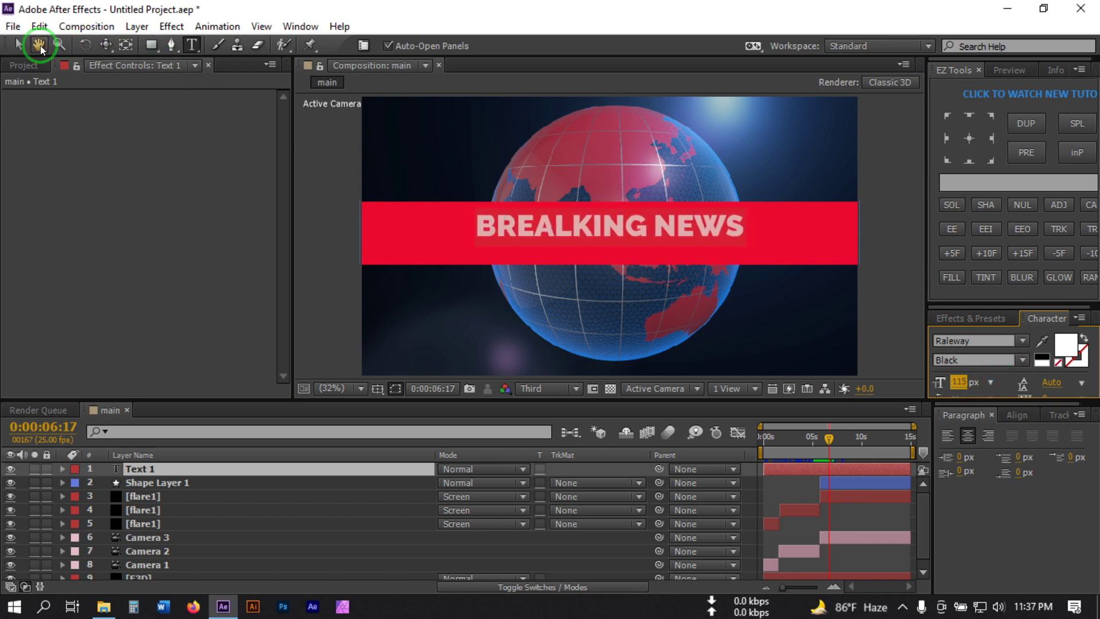
left_click(40, 46)
left_click(603, 223)
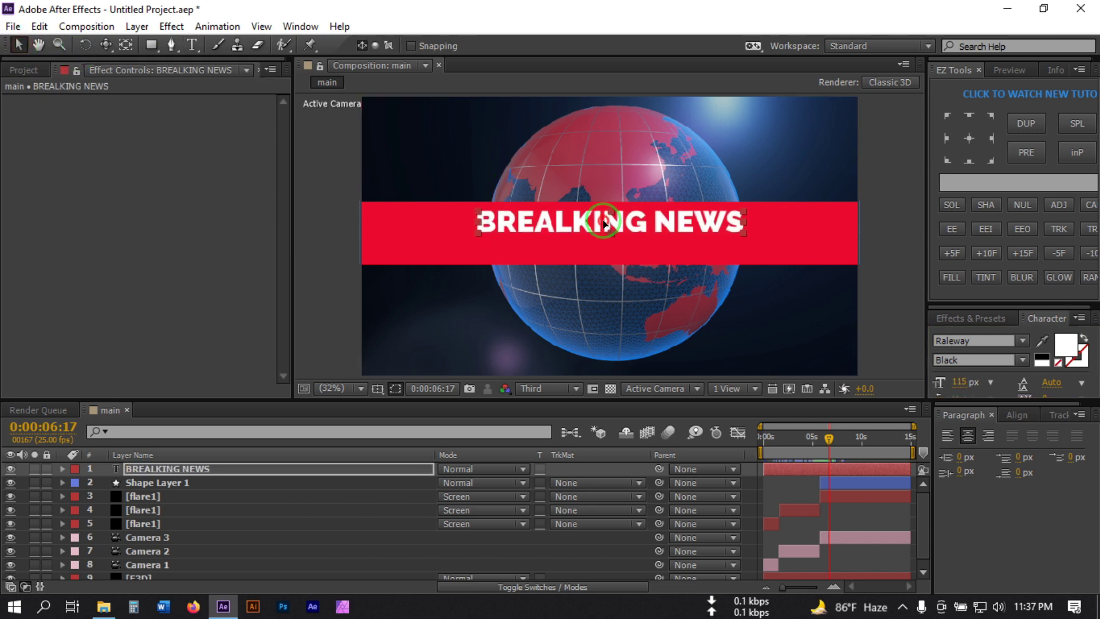
Step: Duplicate the title layer and move the copy directly below the original, inside the red band
left_click(159, 469)
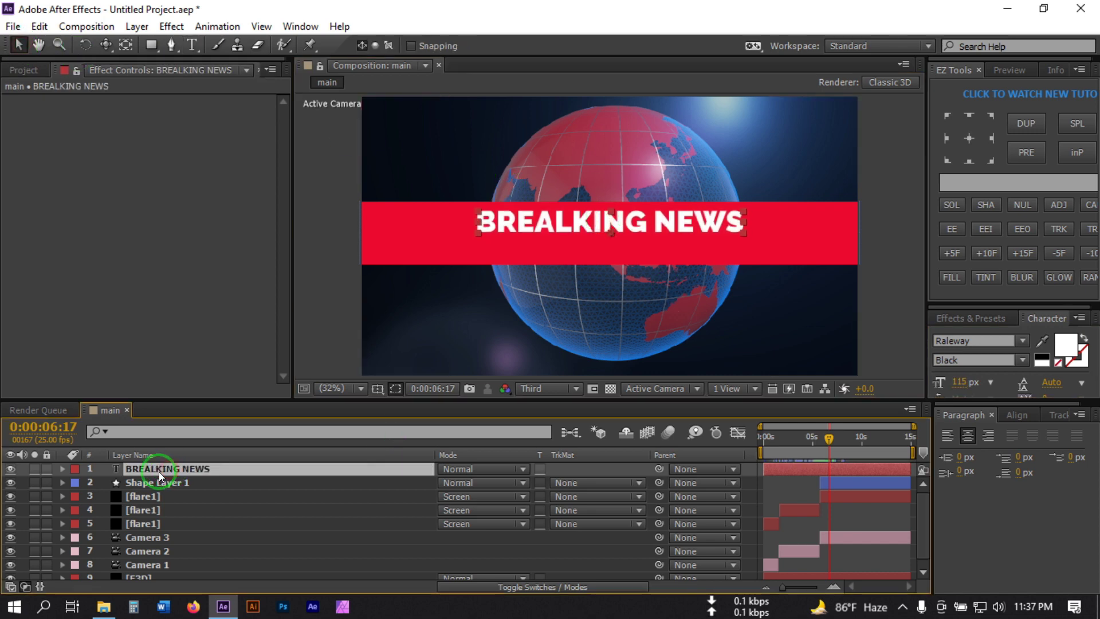
key("ctrl+d")
left_click(529, 226)
left_click_drag(525, 232, 526, 257)
Step: Change the lower title copy's text to WORLD BREAKING NEWS and its font style to Bold
left_click(165, 468)
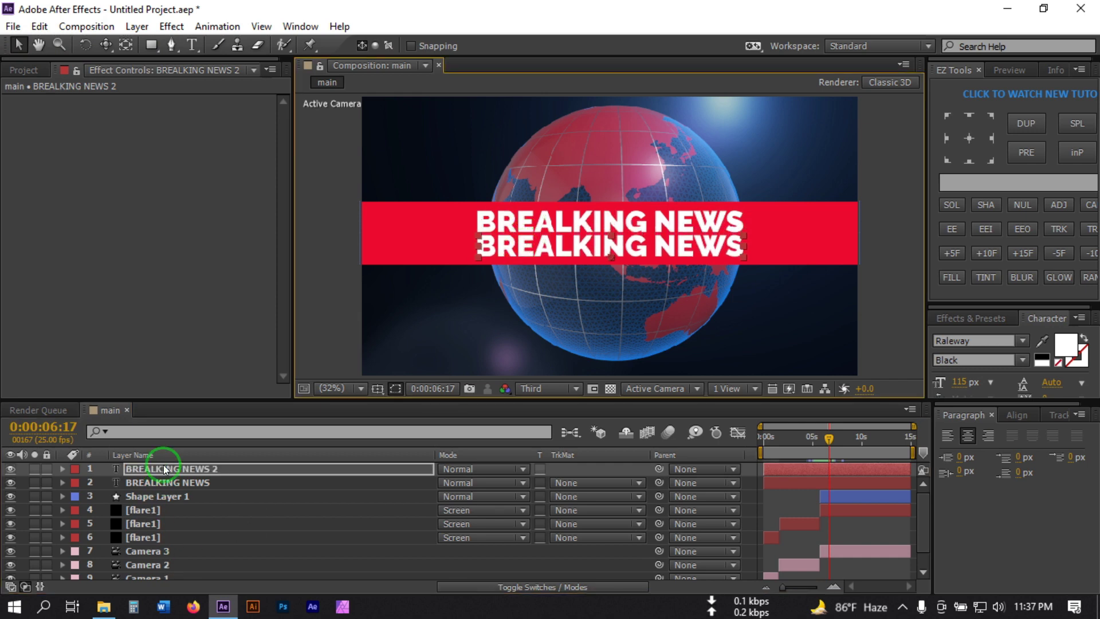
double_click(180, 470)
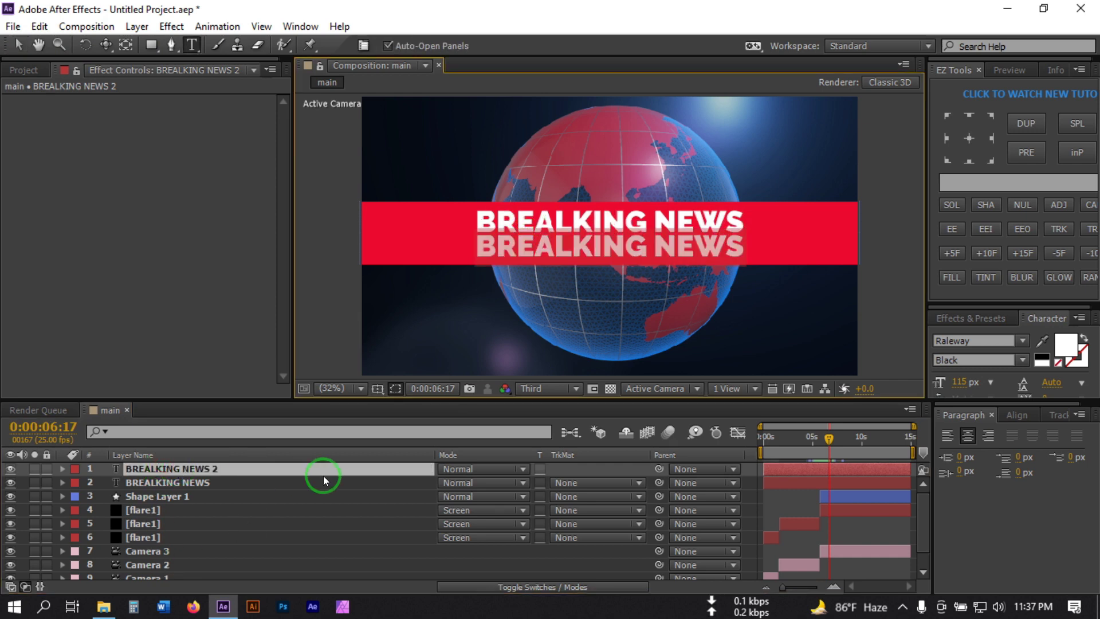
type("WORLD BREAKING NEWS")
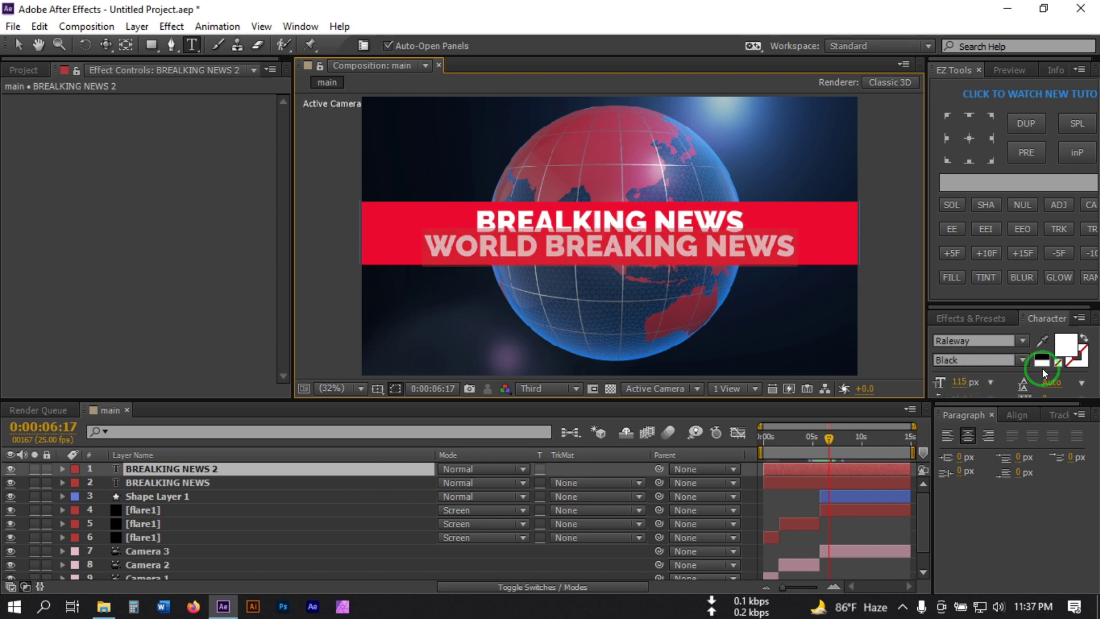
left_click(1022, 360)
left_click(995, 256)
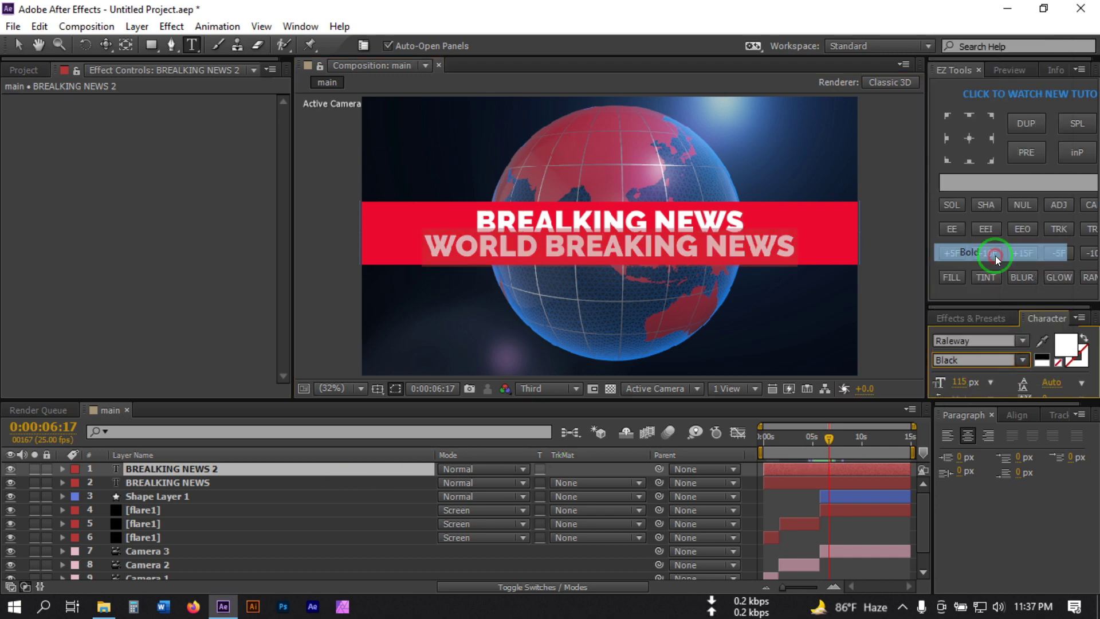
Step: Reduce the WORLD BREAKING NEWS line's font size to 83 px to match the width of the title above it
left_click(1021, 361)
left_click_drag(961, 397, 943, 397)
left_click(892, 294)
left_click(19, 45)
left_click(878, 297)
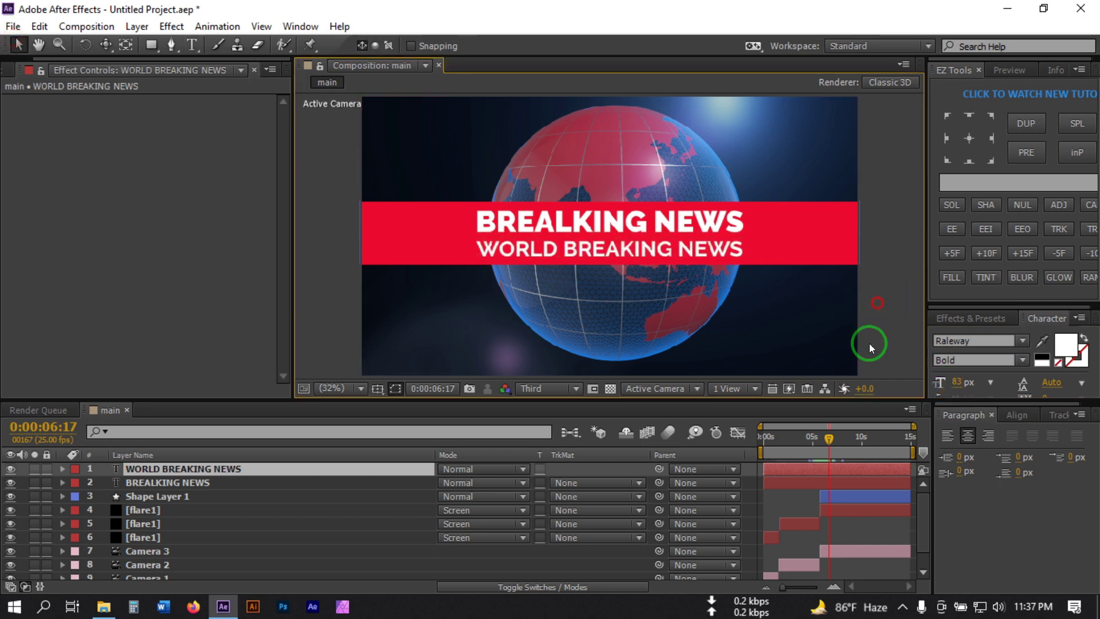
left_click(869, 343)
Step: Trim the start of both title text layers to 0:00:05:18, where the red band and Camera 3 begin
left_click_drag(829, 439, 824, 444)
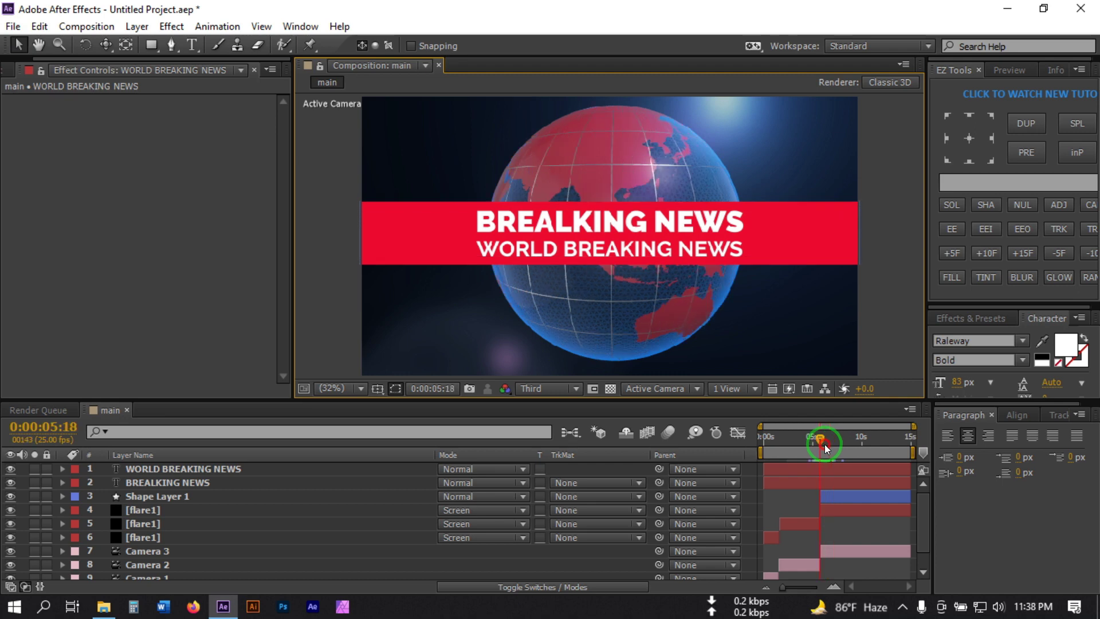
left_click(763, 468)
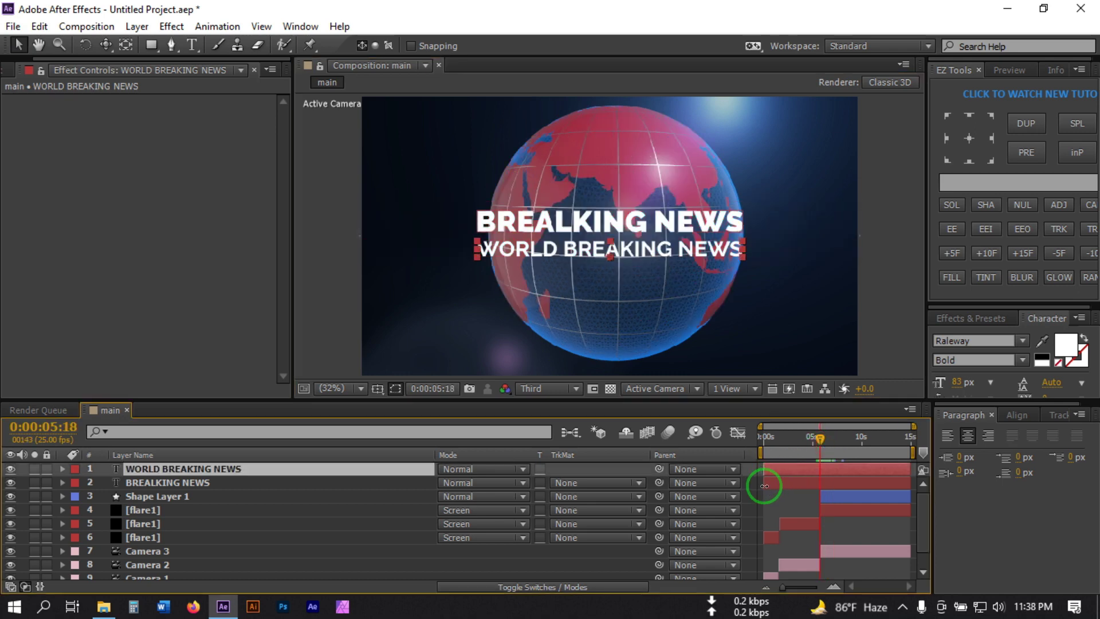
left_click(764, 486, "shift")
left_click_drag(764, 486, 818, 484)
left_click_drag(825, 439, 823, 446)
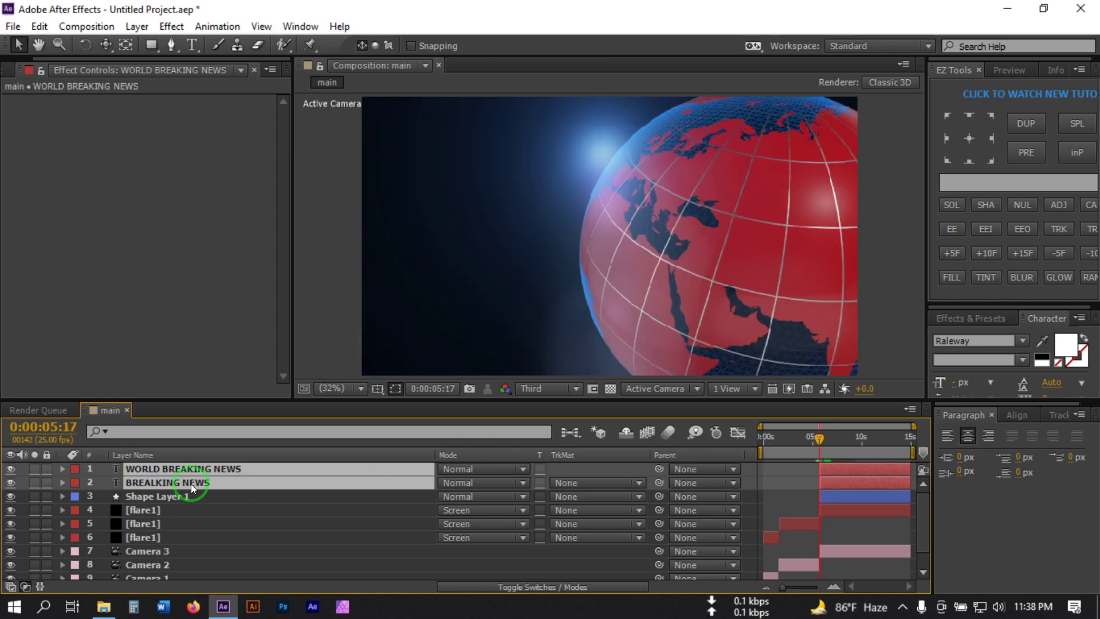
Step: Pre-compose the two title text layers as Text holder, moving all attributes into the new composition
right_click(156, 484)
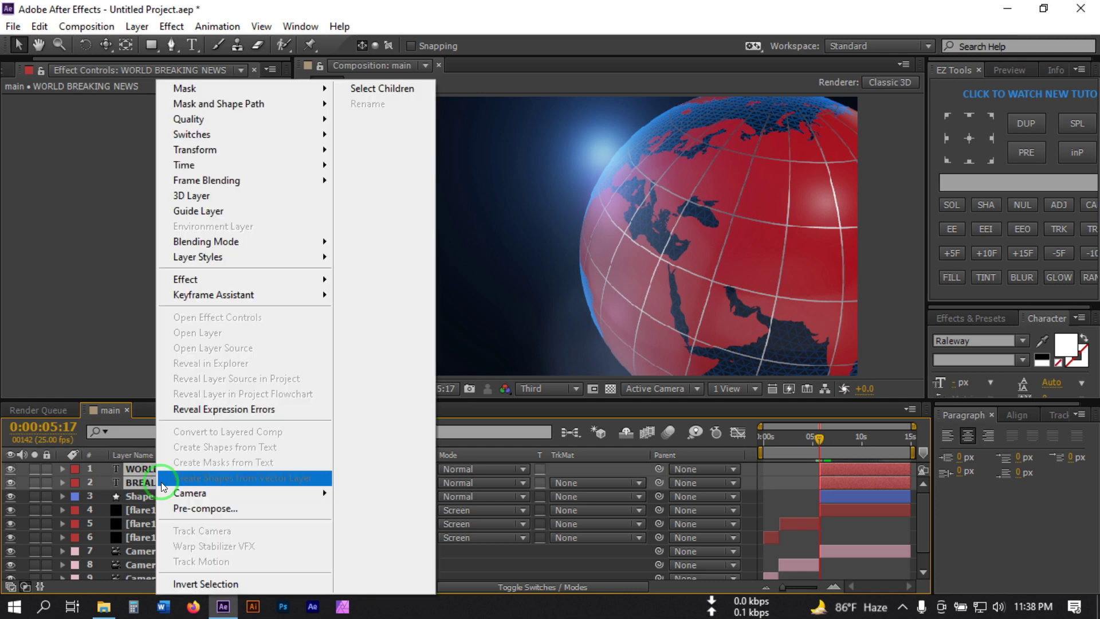
left_click(206, 506)
type("Text ho")
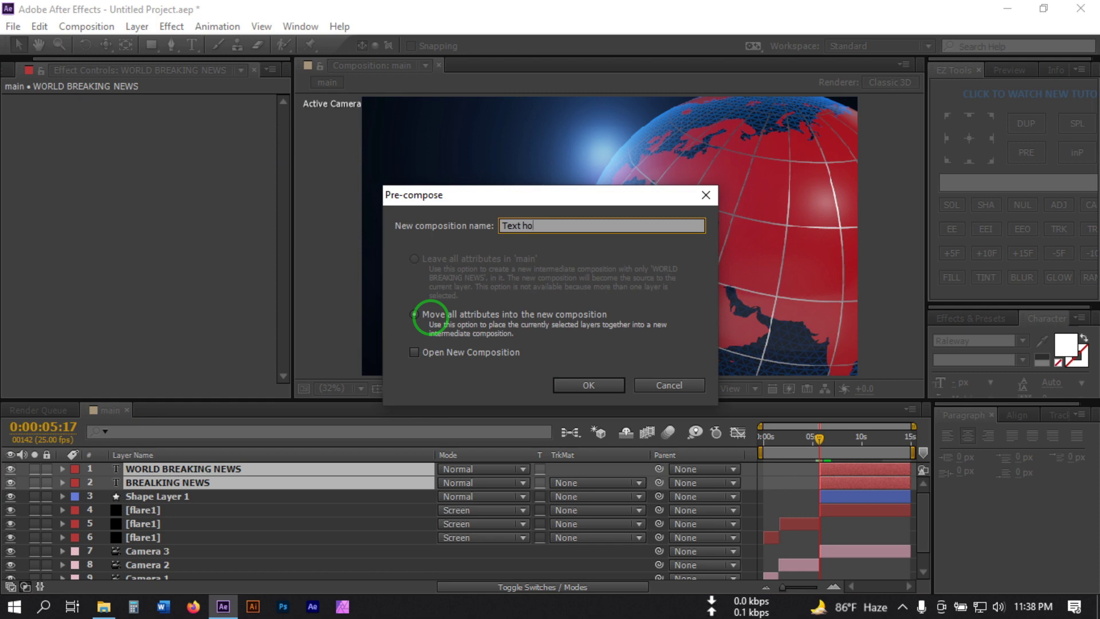
left_click(421, 314)
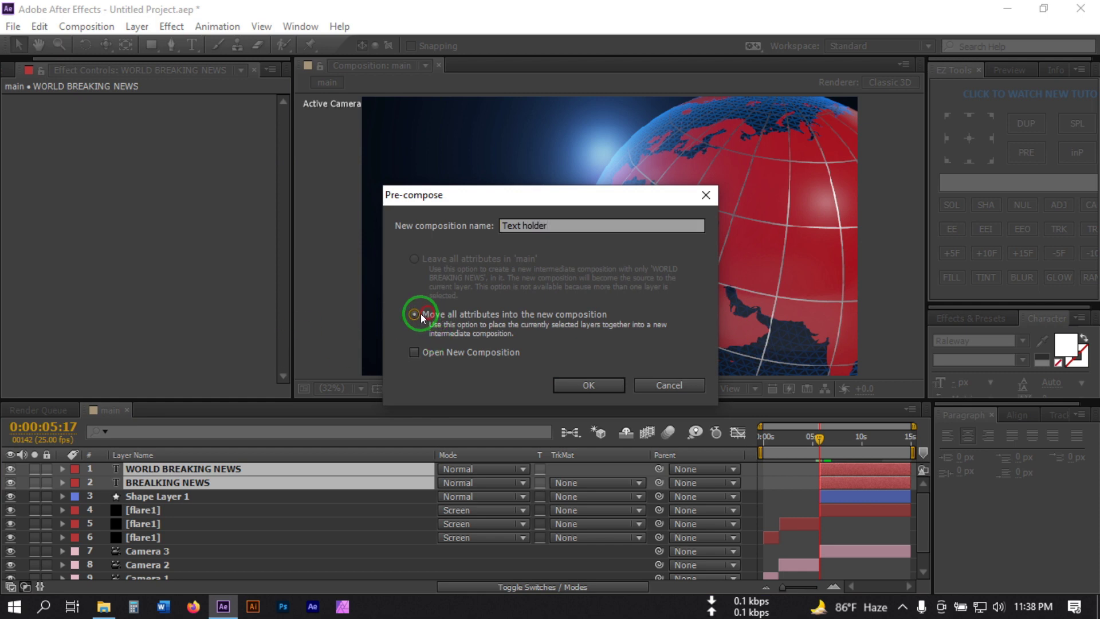
left_click(605, 383)
Step: Duplicate the red band shape layer above Text holder and use the copy as Text holder's alpha track matte
left_click(153, 484)
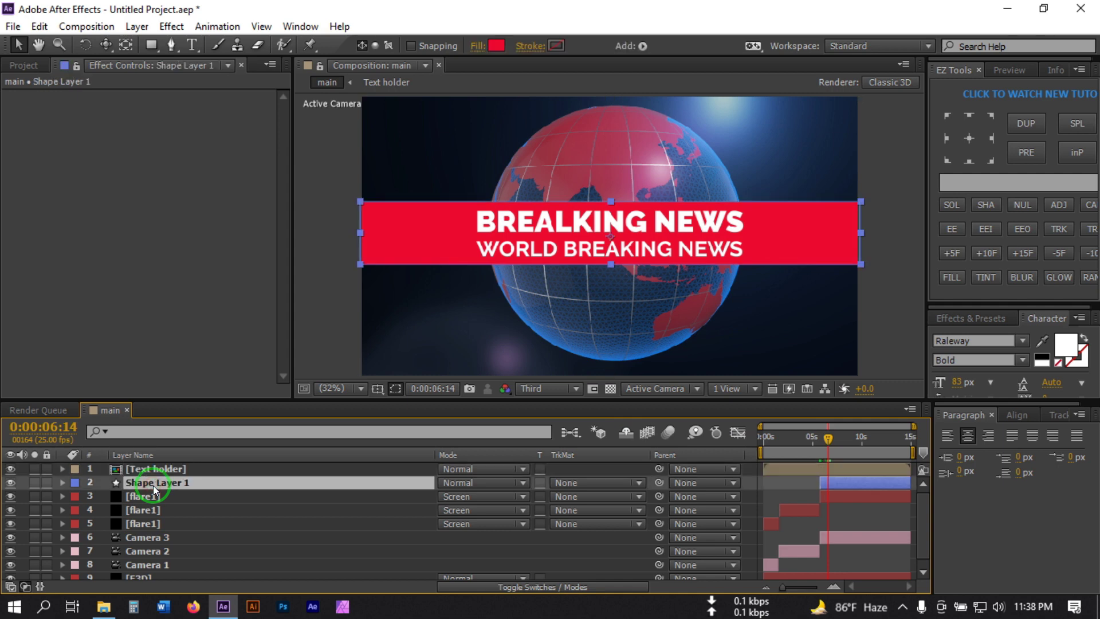
key("ctrl+d")
left_click_drag(143, 484, 167, 475)
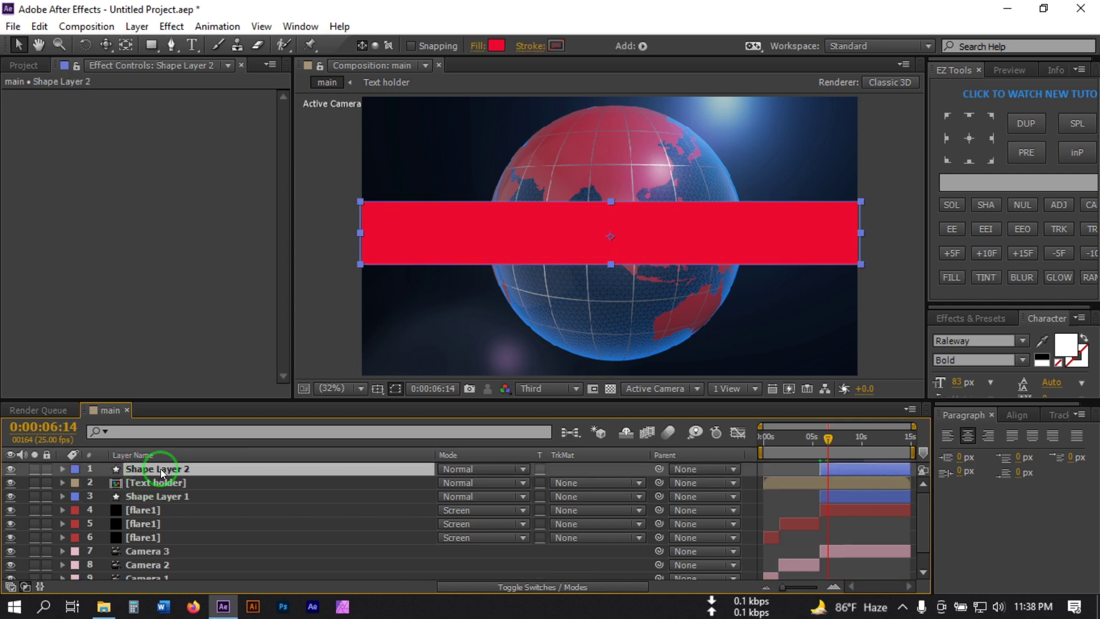
left_click(157, 482)
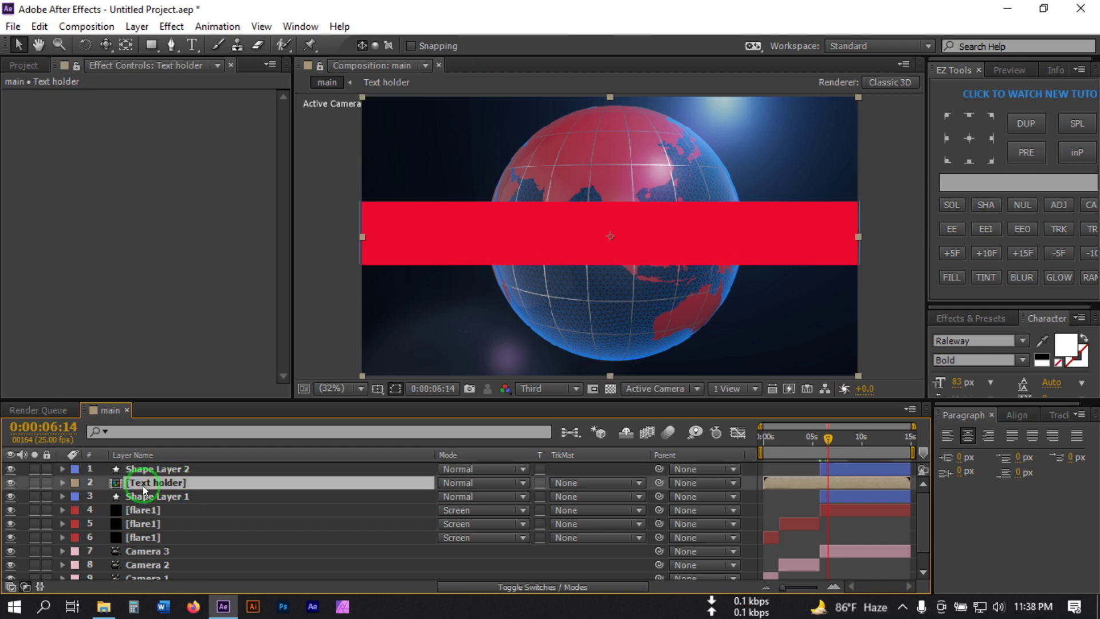
left_click(568, 482)
left_click(596, 519)
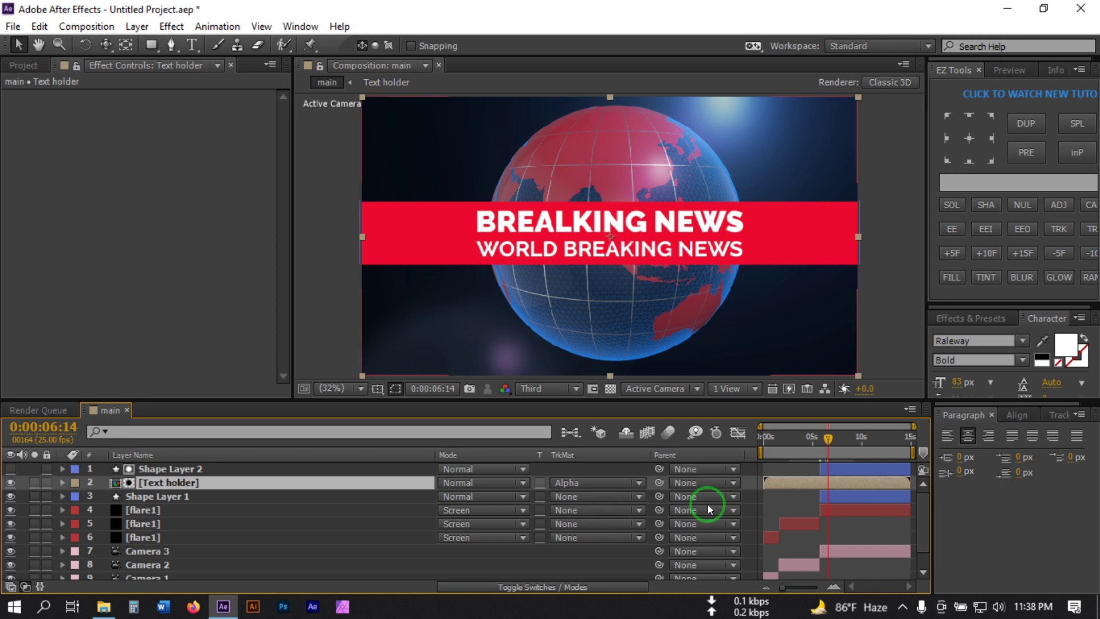
left_click_drag(826, 443, 834, 476)
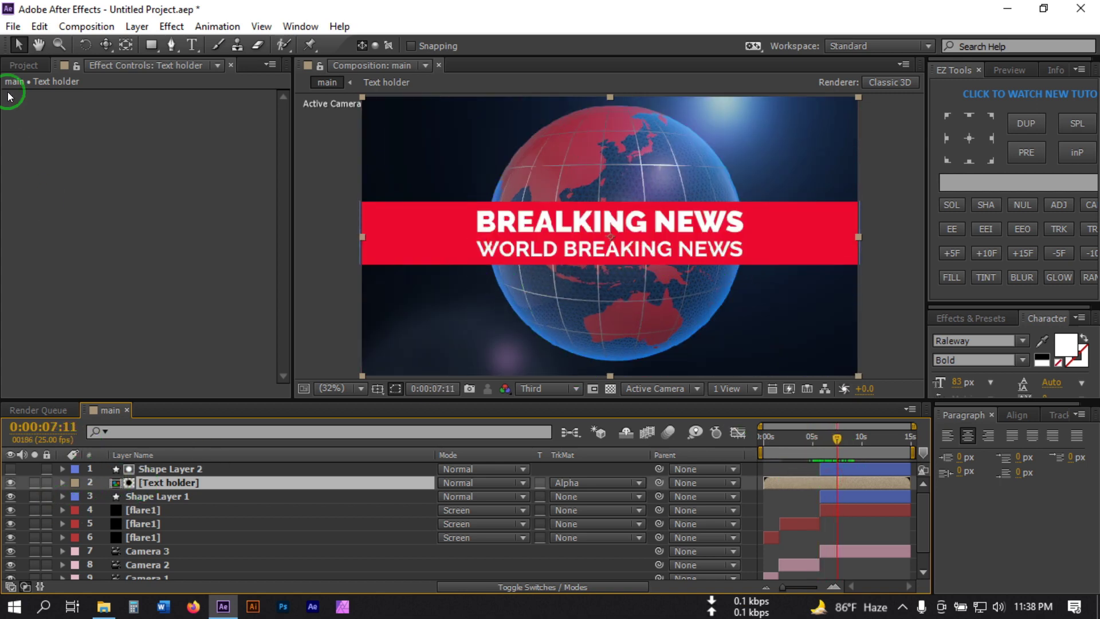
Step: Import flare.mp4, place it as the top layer of main, and align its start with the red band's start
left_click(10, 71)
left_click(103, 606)
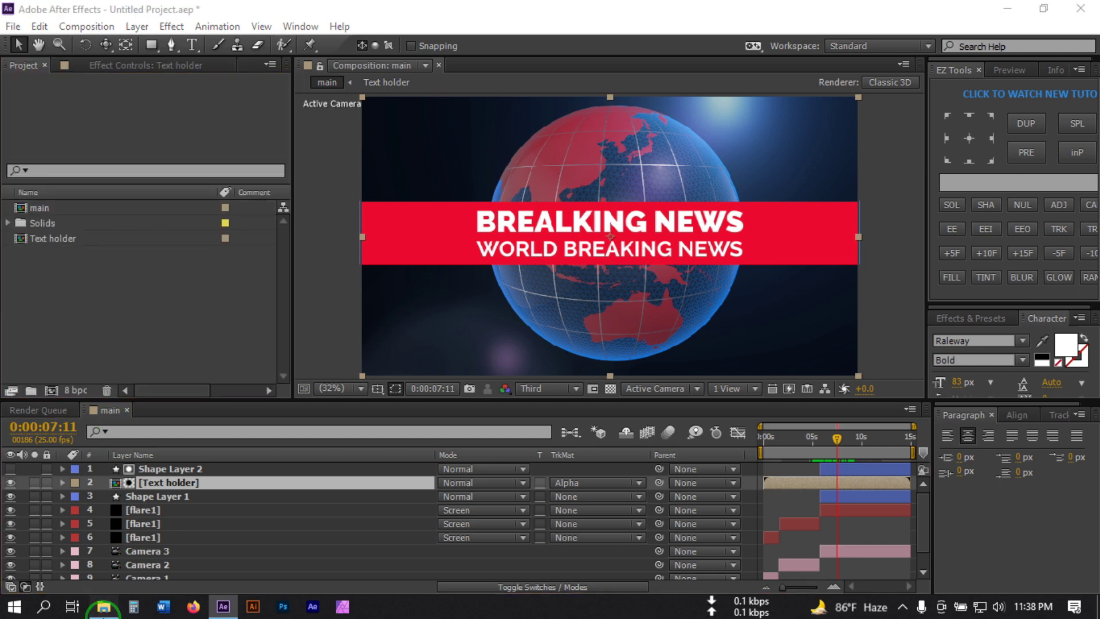
left_click_drag(356, 193, 111, 298)
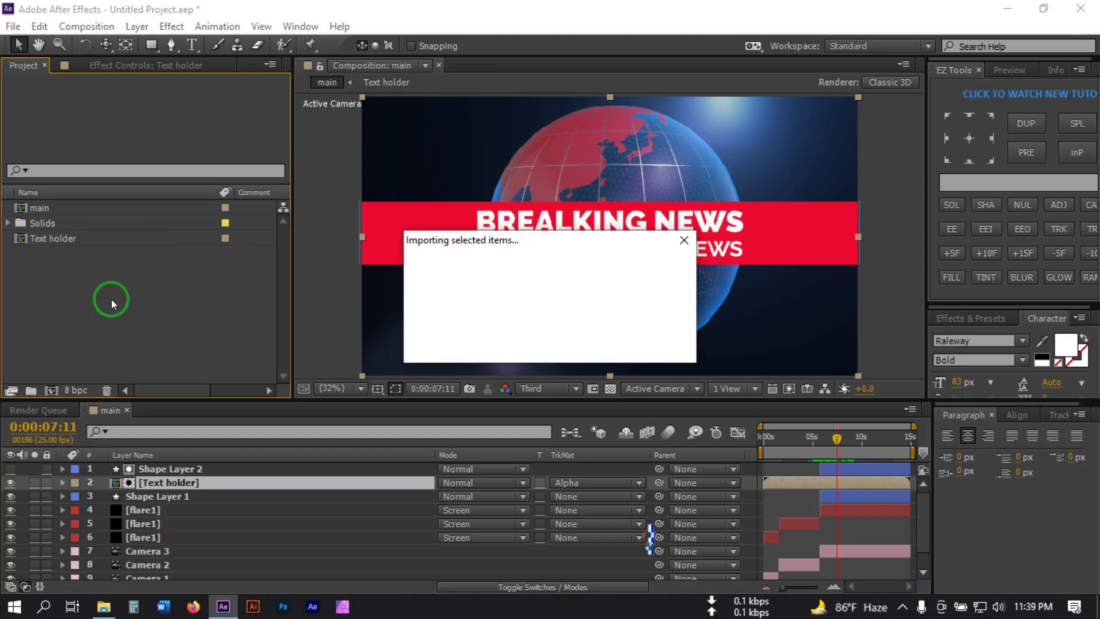
left_click_drag(56, 208, 155, 469)
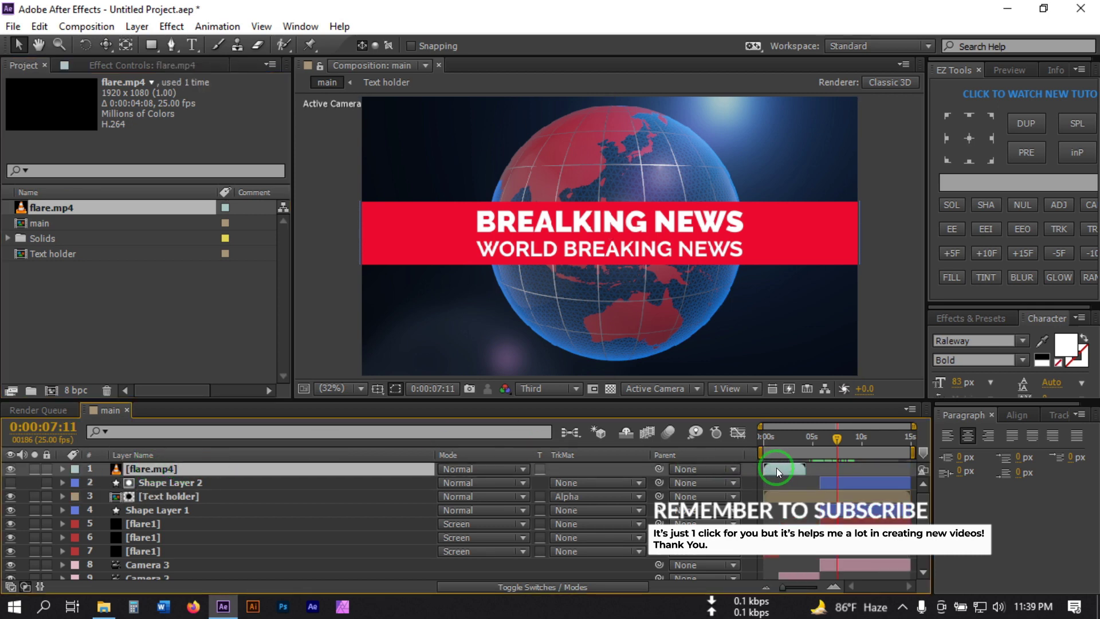
left_click_drag(834, 468, 831, 469)
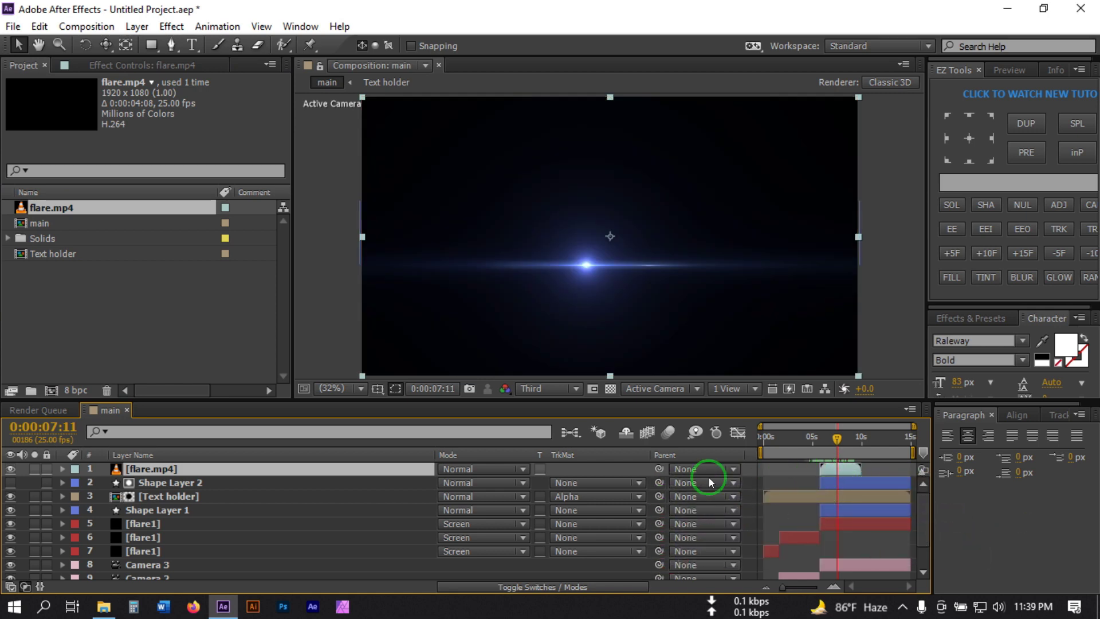
Step: Set the flare.mp4 layer's blending mode to Add and preview the title section up to 0:00:10:00
left_click(467, 470)
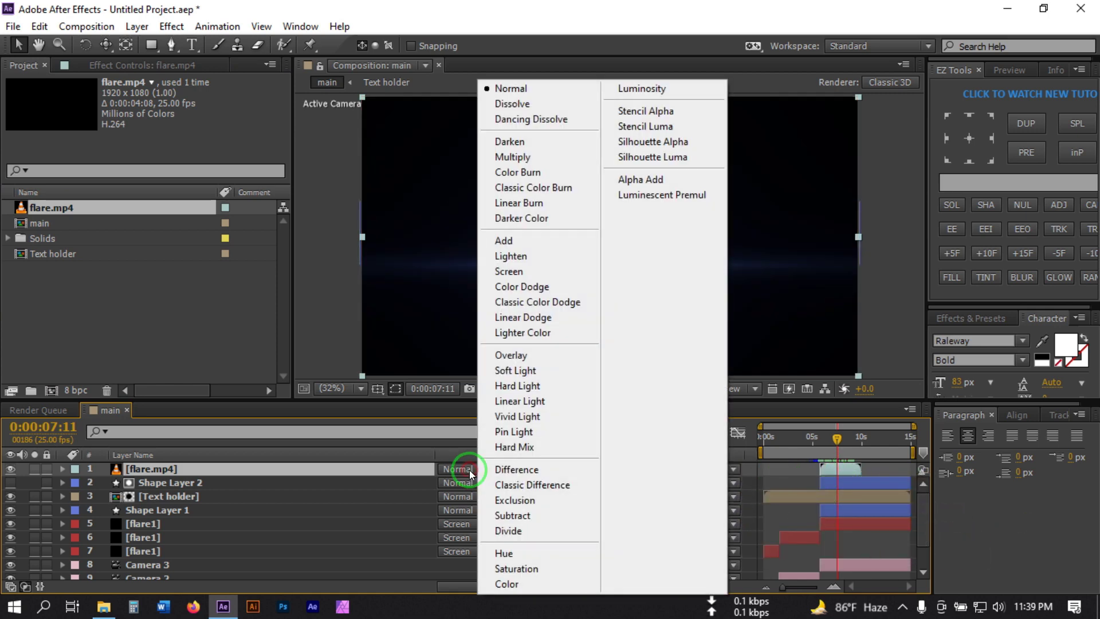
left_click(510, 273)
left_click(479, 469)
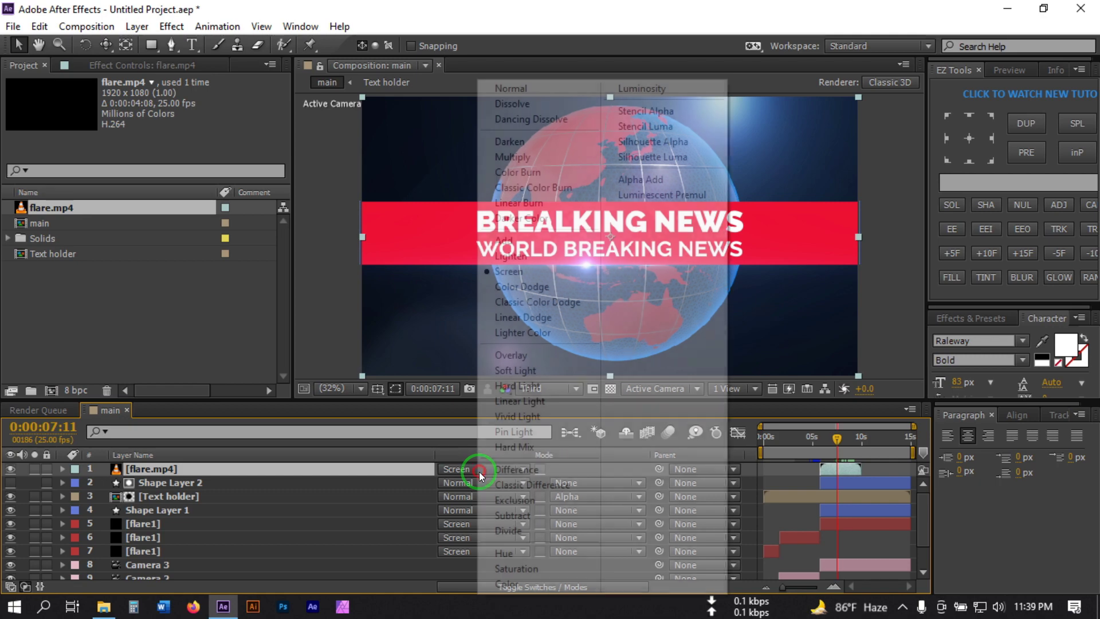
left_click(509, 238)
left_click(828, 459)
left_click_drag(828, 462, 862, 467)
Step: Create a 1920 x 1080, 25 fps, 15-second composition named Final and place the main composition in it
left_click(51, 391)
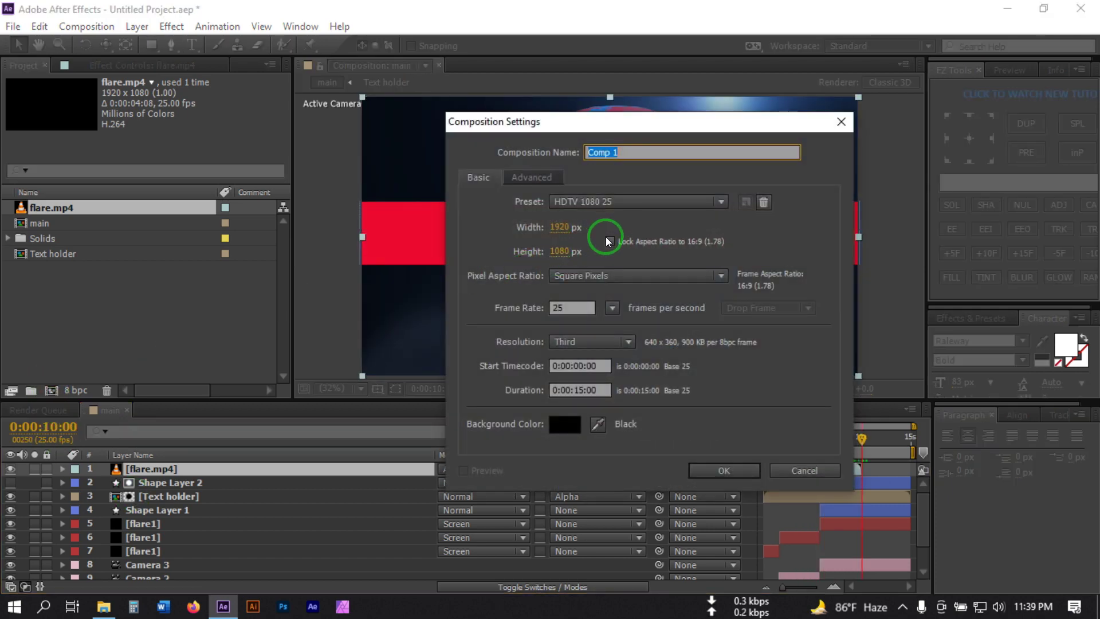
type("Final")
left_click(737, 474)
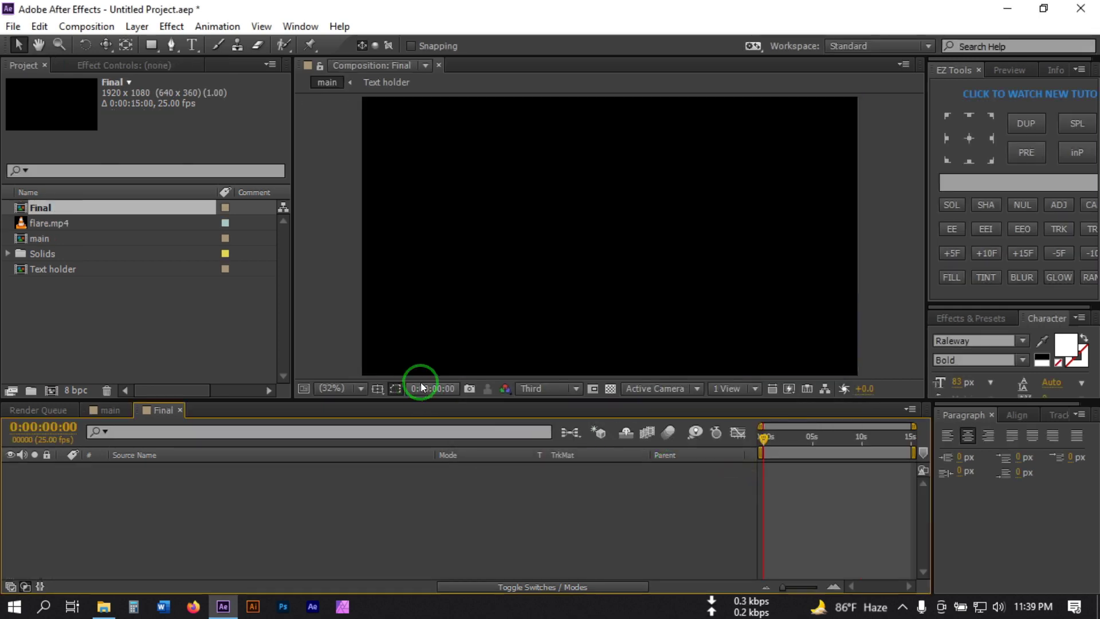
left_click_drag(39, 243, 280, 472)
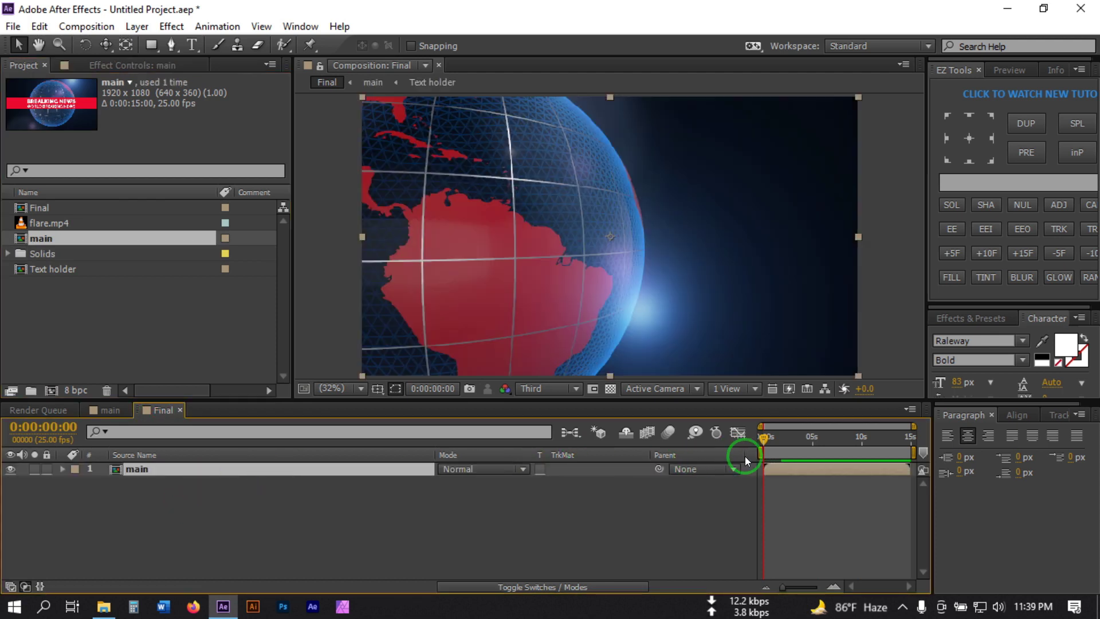
Step: Copy the E3D layer from main into the Final composition and place it beneath the main layer
left_click(106, 410)
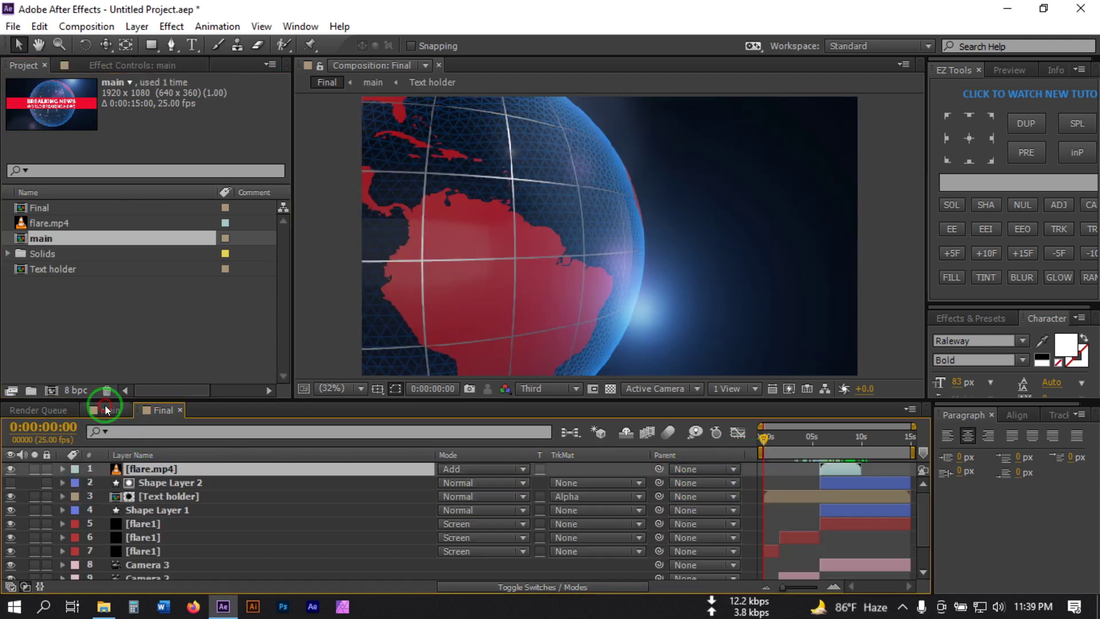
scroll(169, 576, "down", 2)
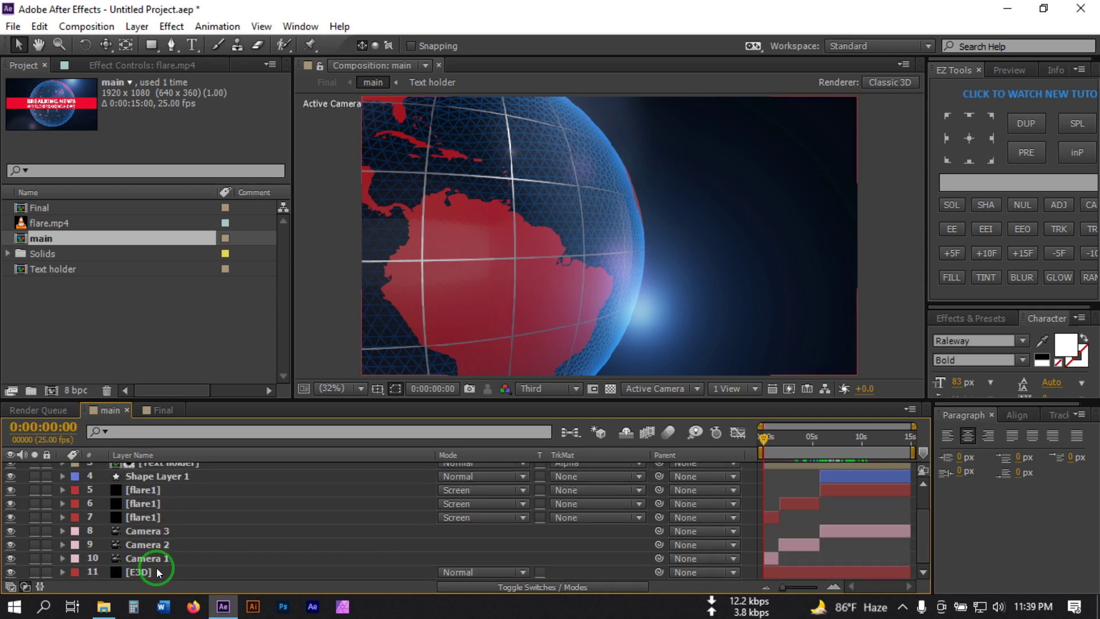
left_click(143, 573)
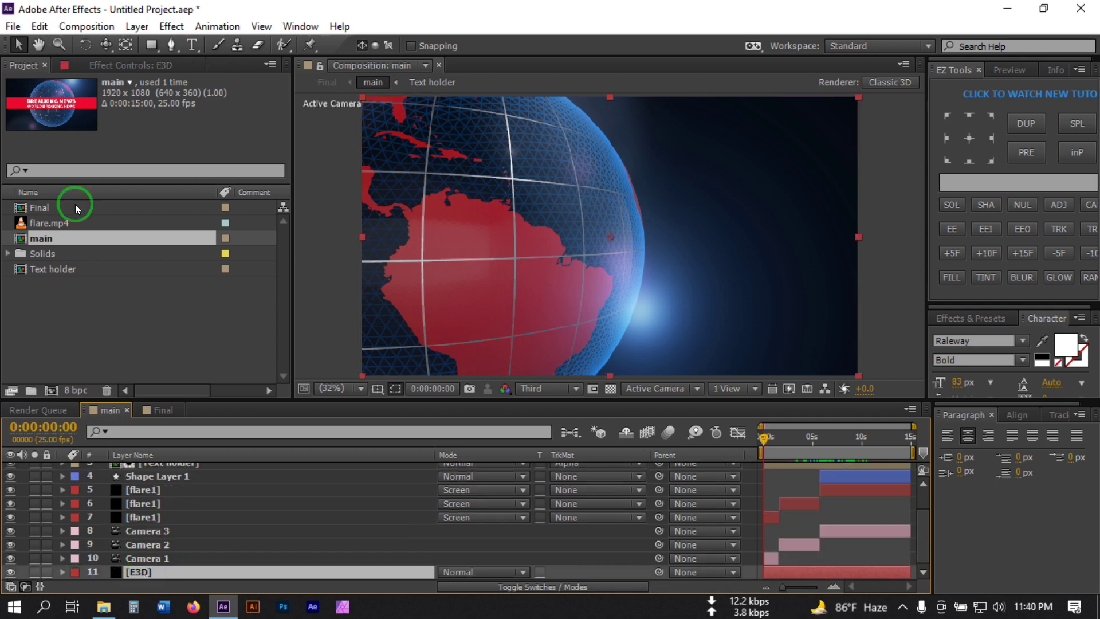
left_click(39, 26)
left_click(88, 126)
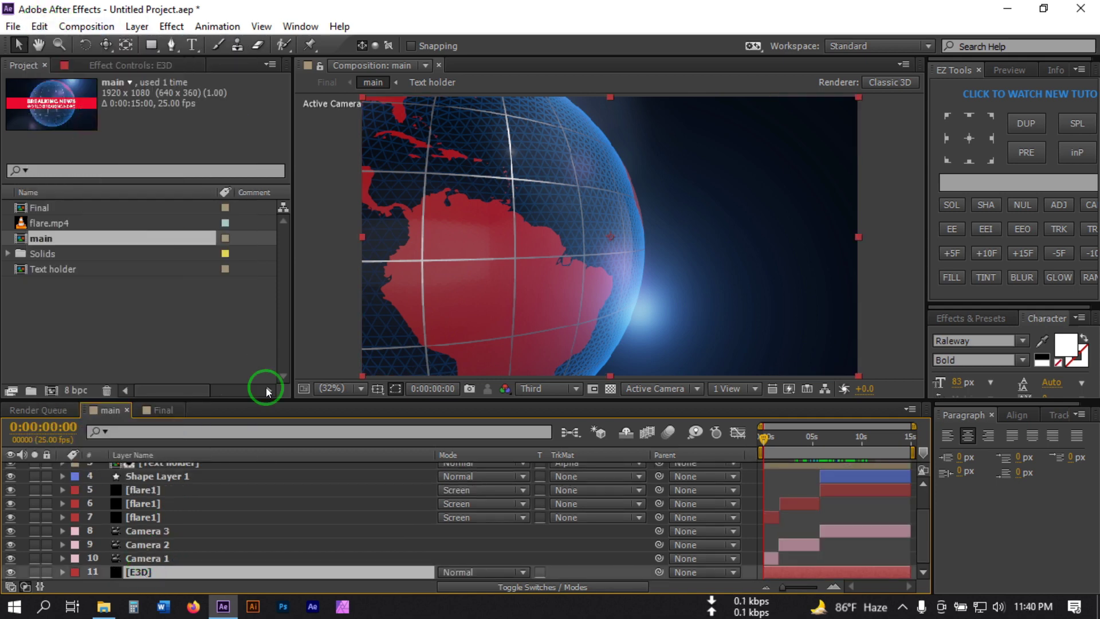
left_click(165, 411)
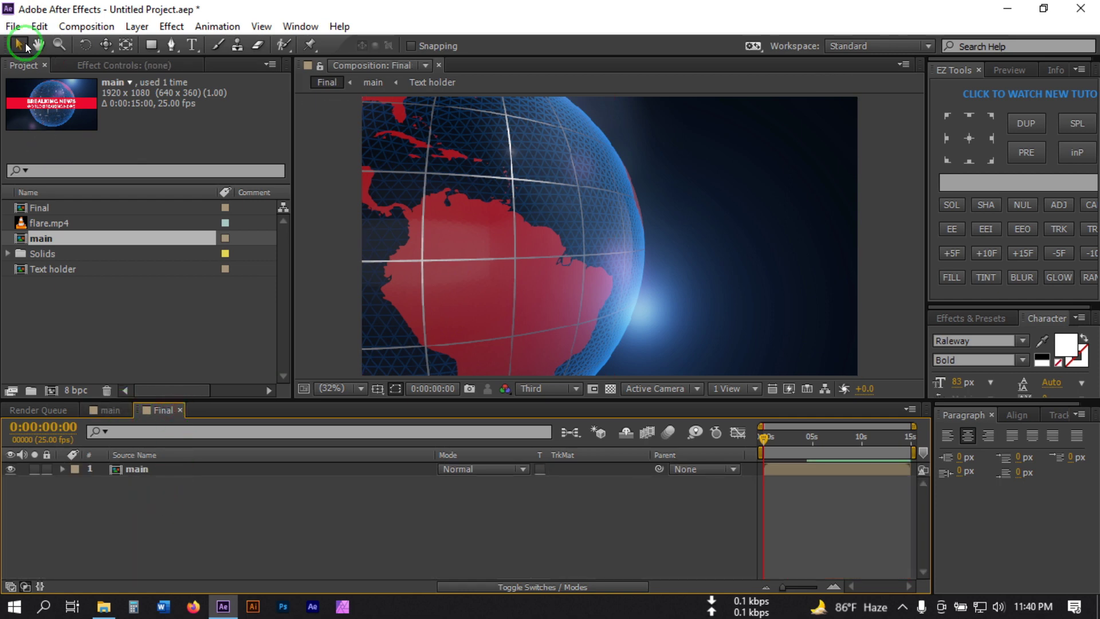
left_click(31, 27)
left_click(86, 157)
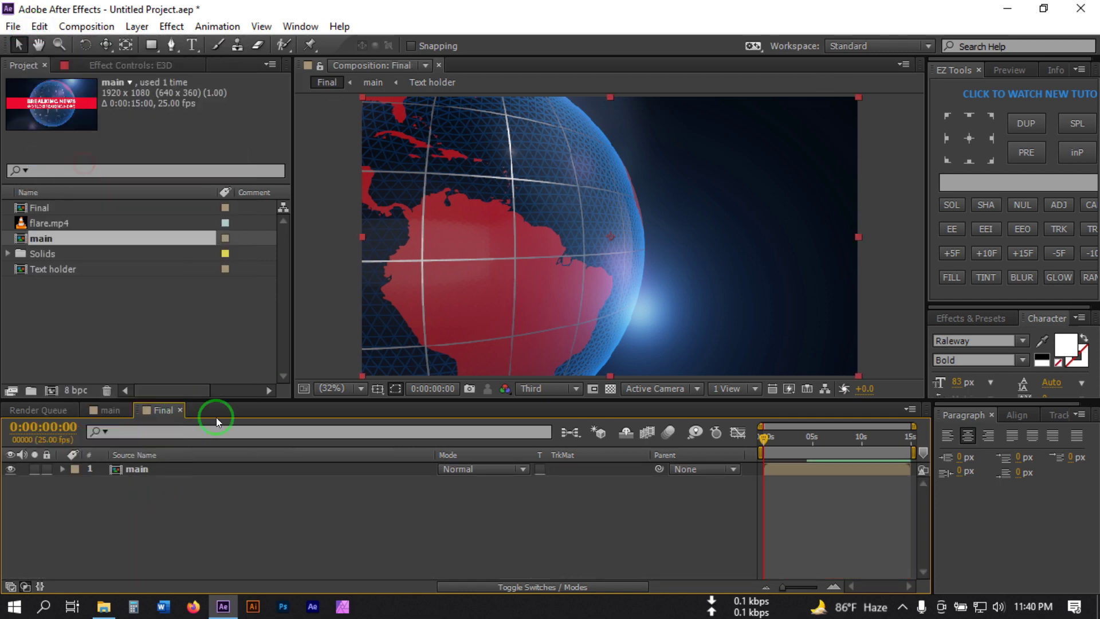
left_click_drag(152, 474, 147, 502)
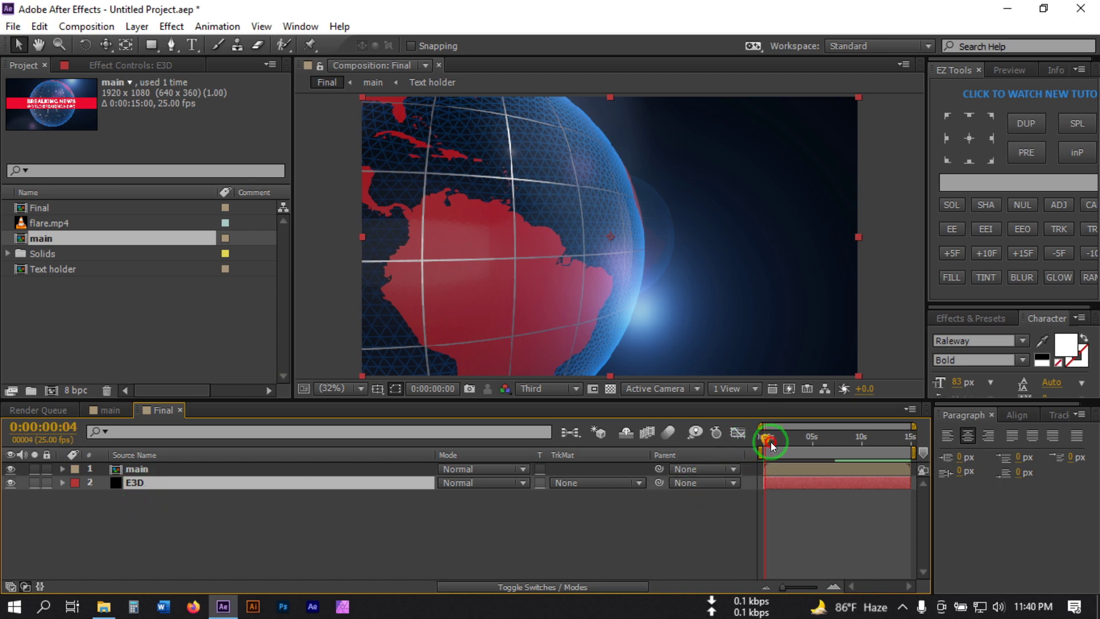
left_click_drag(771, 447, 768, 441)
Step: Add a two-node 24mm camera named Camera 1 to Final and place it between the main and E3D layers
left_click(191, 483)
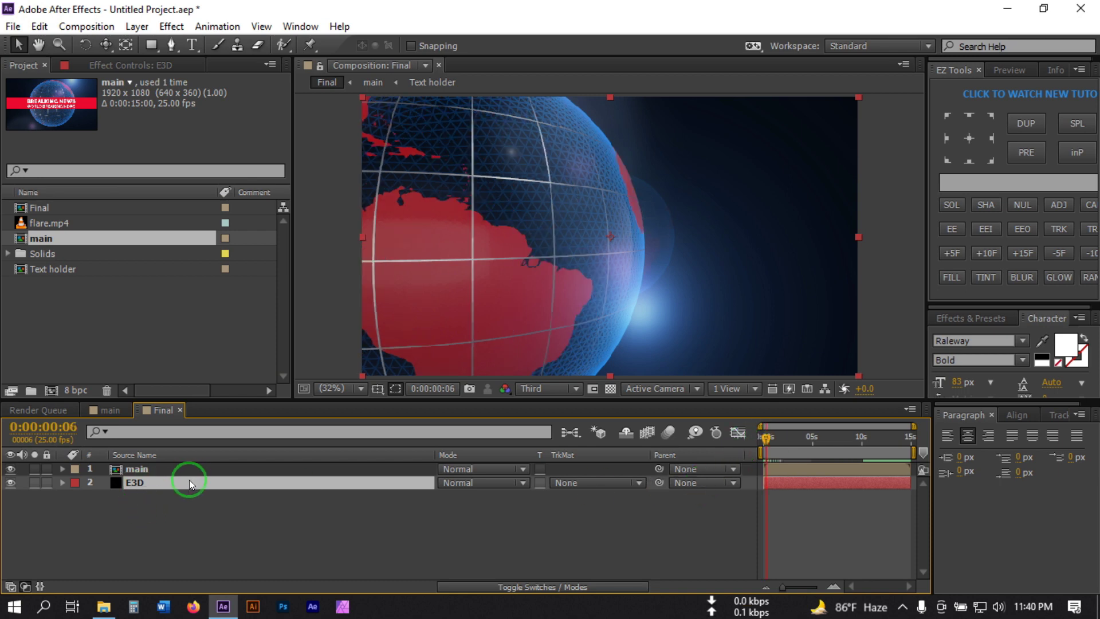
right_click(160, 521)
mouse_move(222, 348)
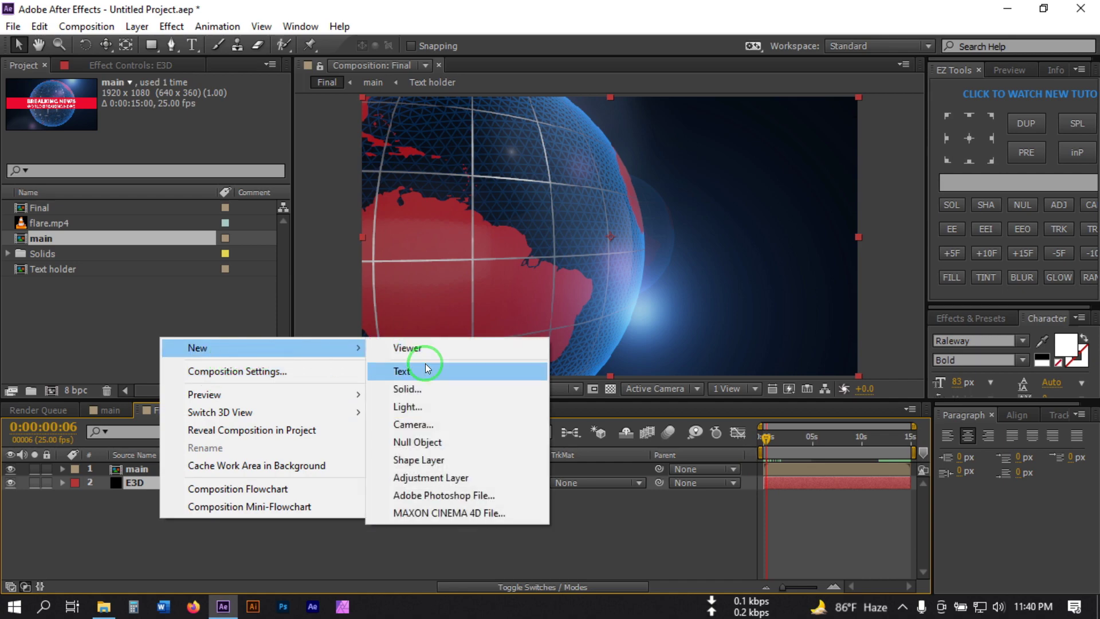
left_click(431, 424)
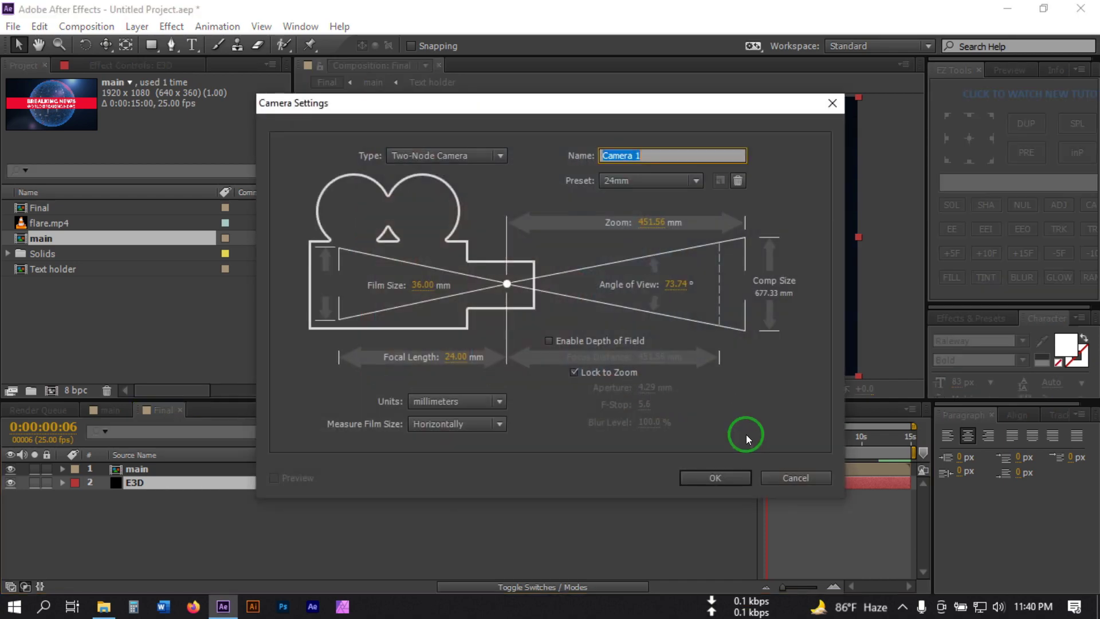
left_click(717, 478)
left_click_drag(154, 496, 155, 493)
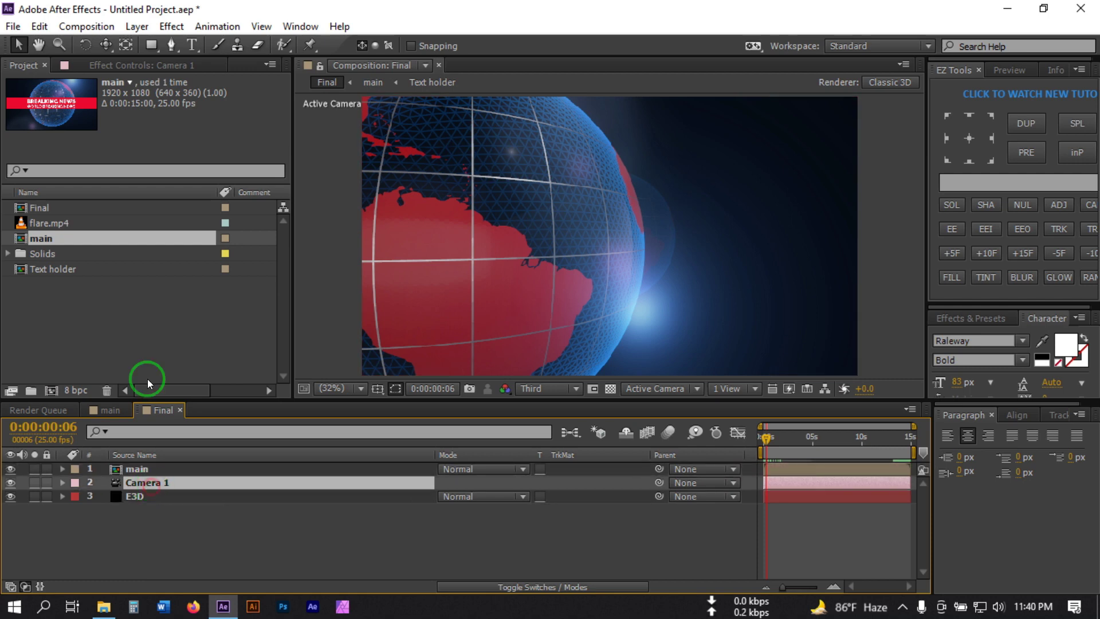
Step: Reframe the E3D globe in Final by tracking Camera 1 along Z, and set the E3D layer's opacity to 72%
left_click_drag(106, 45, 195, 104)
left_click_drag(655, 222, 671, 147)
left_click_drag(769, 439, 802, 437)
left_click(186, 500)
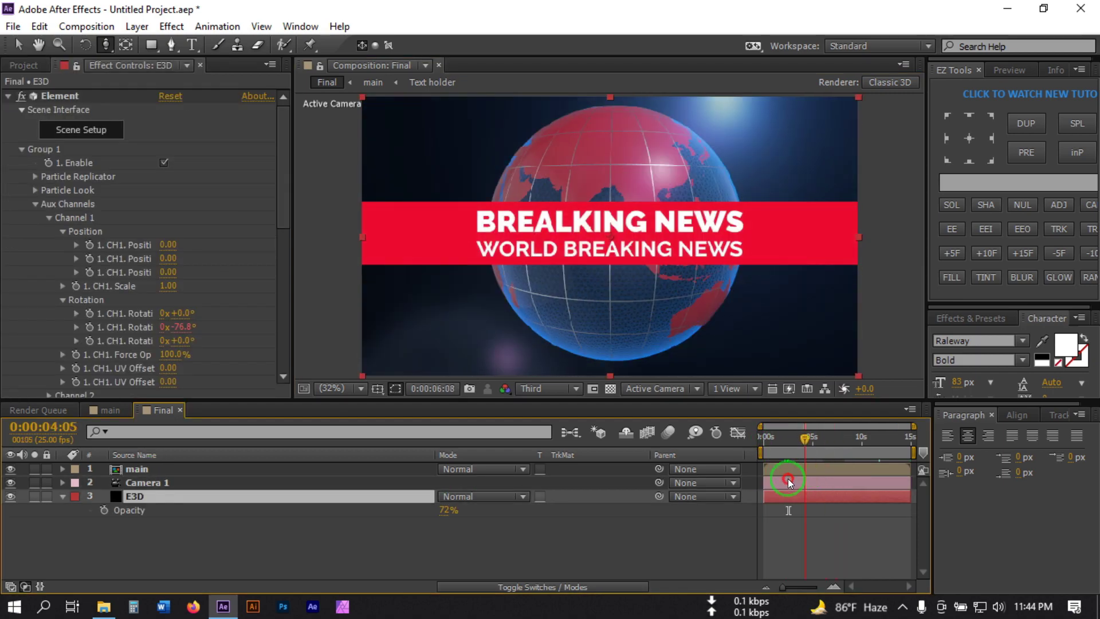
left_click_drag(788, 479, 827, 484)
Step: Create a shape layer at the top of the Final composition and draw a full-width rectangle covering the red title banner
left_click(171, 532)
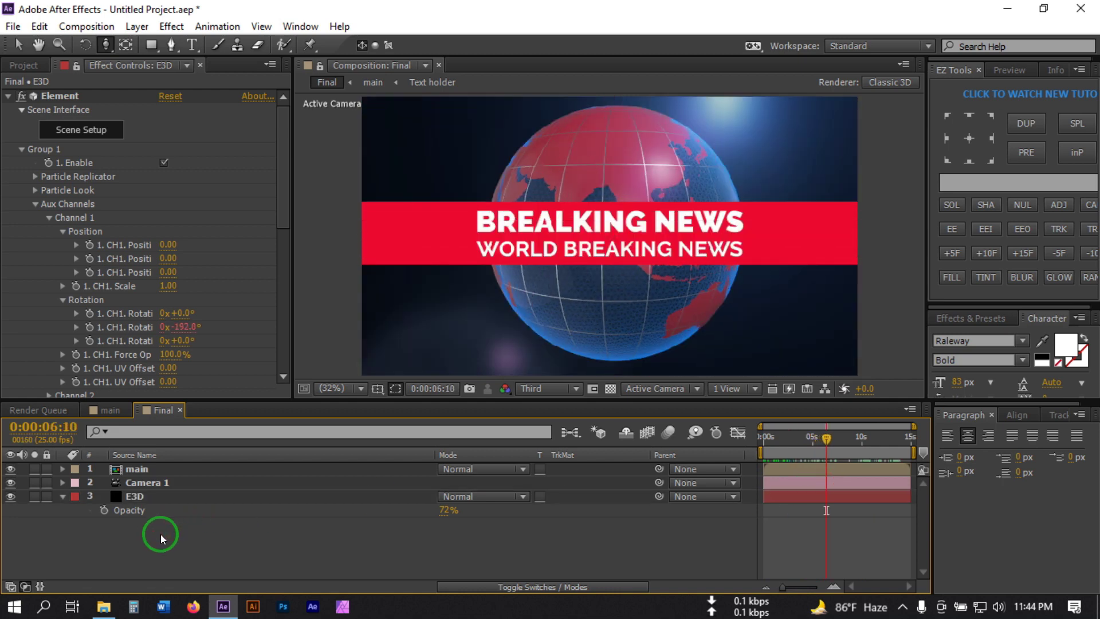
right_click(161, 534)
mouse_move(355, 364)
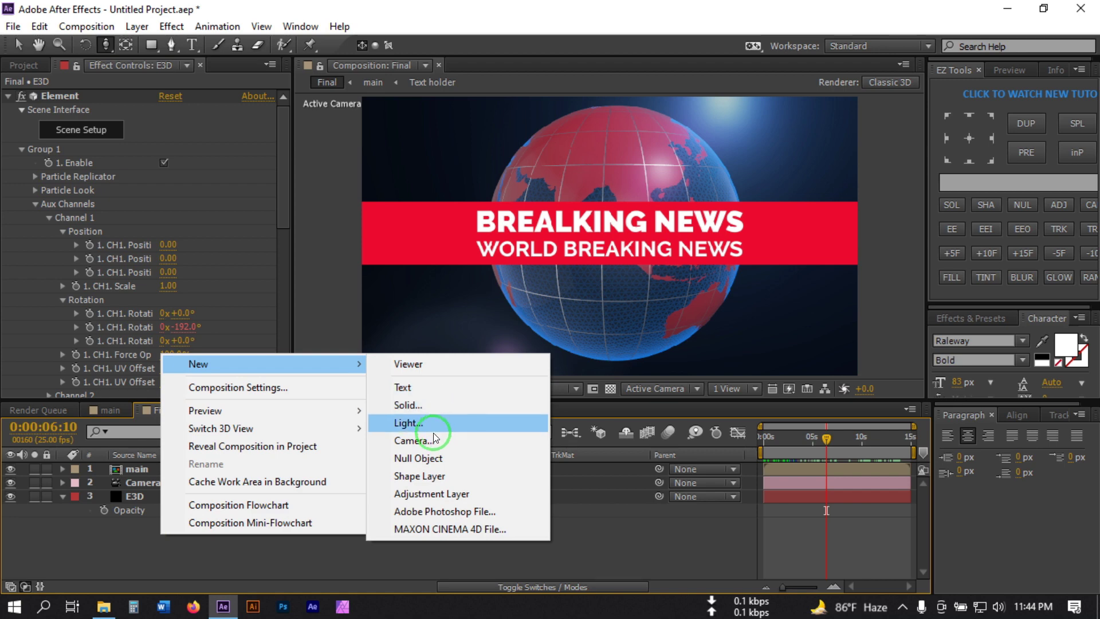
left_click(423, 477)
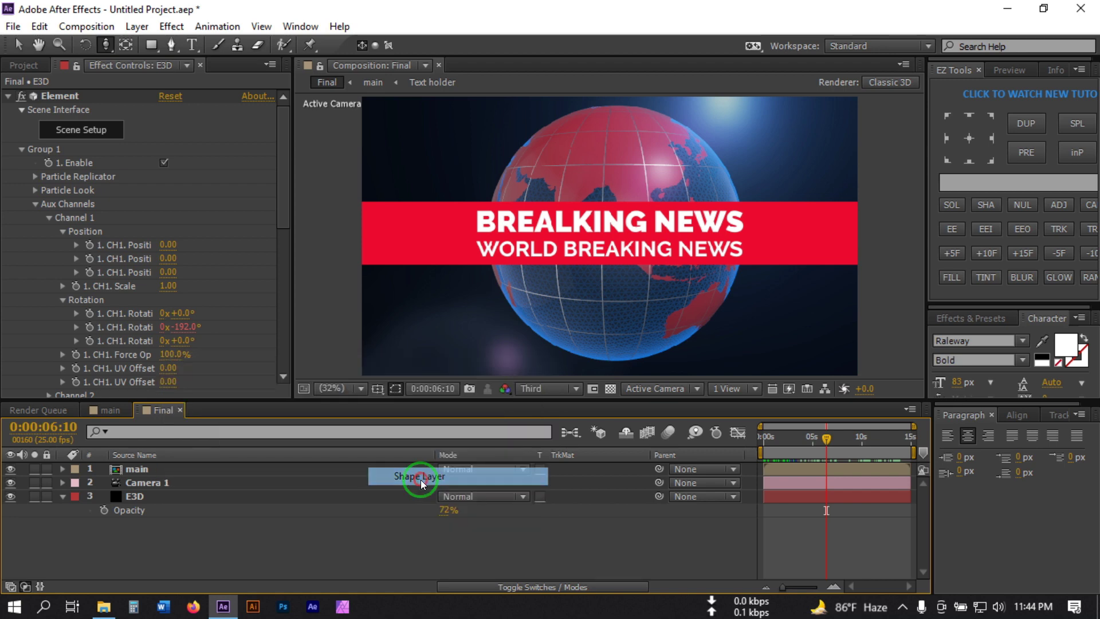
key("q")
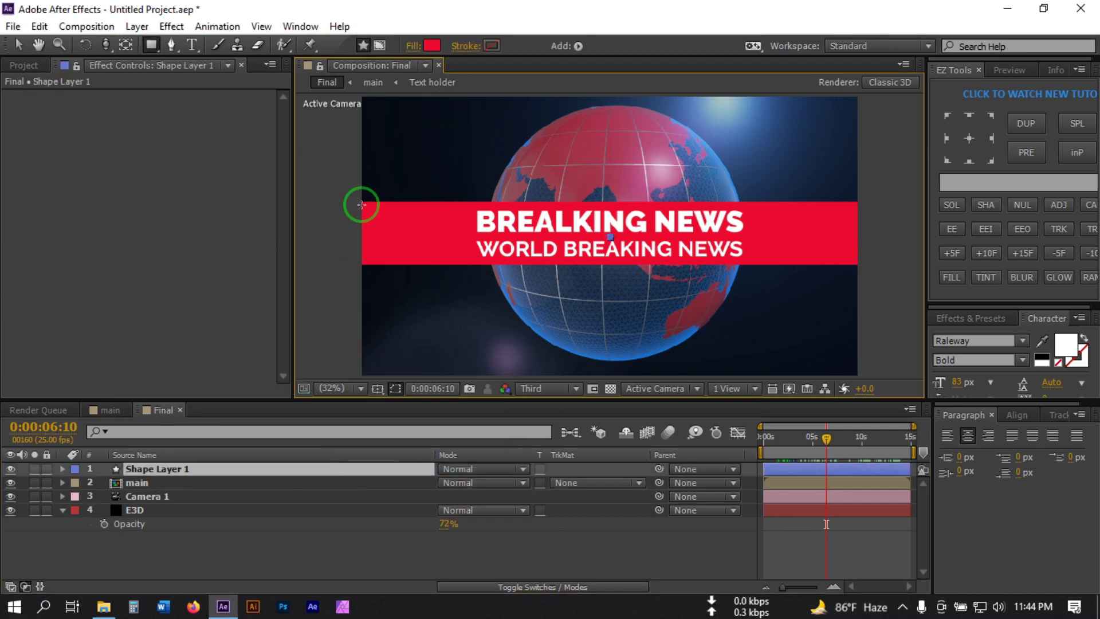
left_click_drag(360, 202, 859, 265)
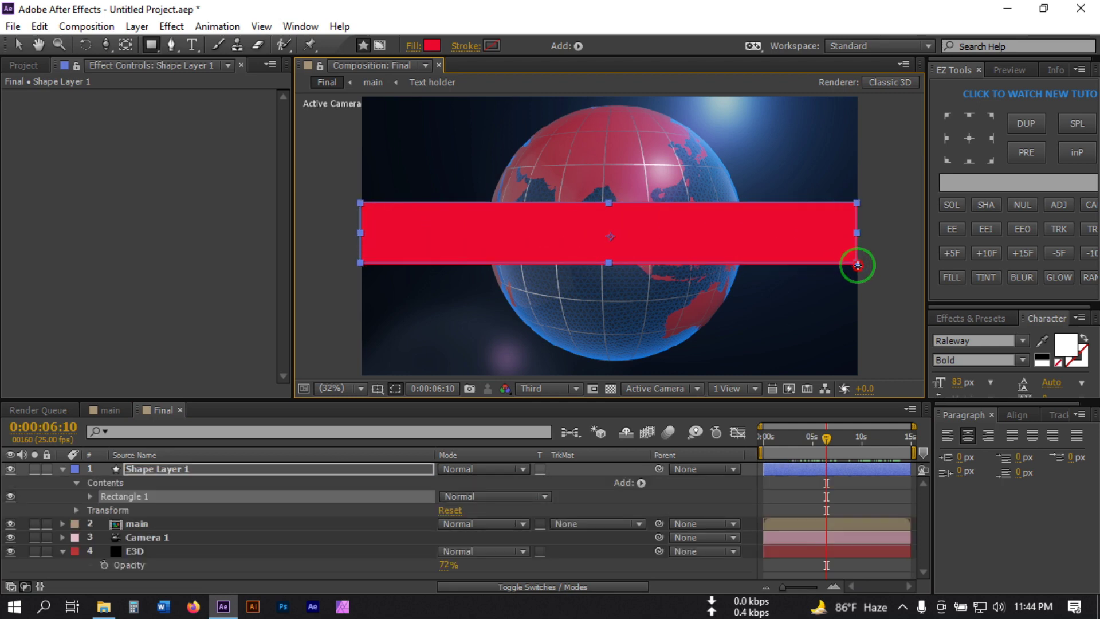
Step: Set the banner-sized rectangle's fill to near-black 020202
left_click(137, 471)
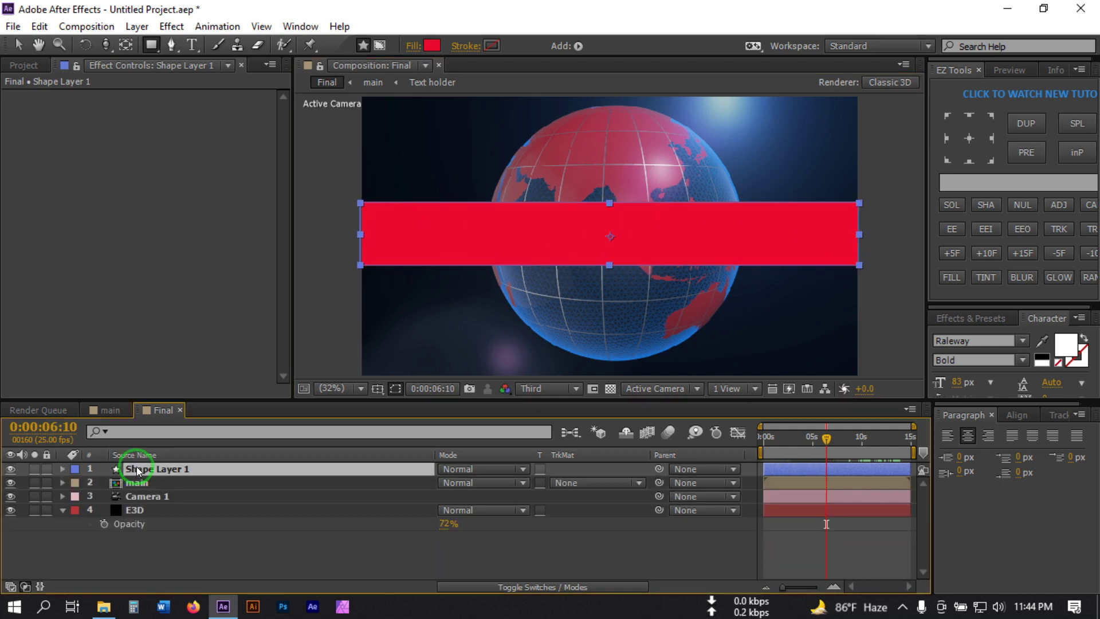
left_click(433, 47)
left_click_drag(705, 488, 605, 610)
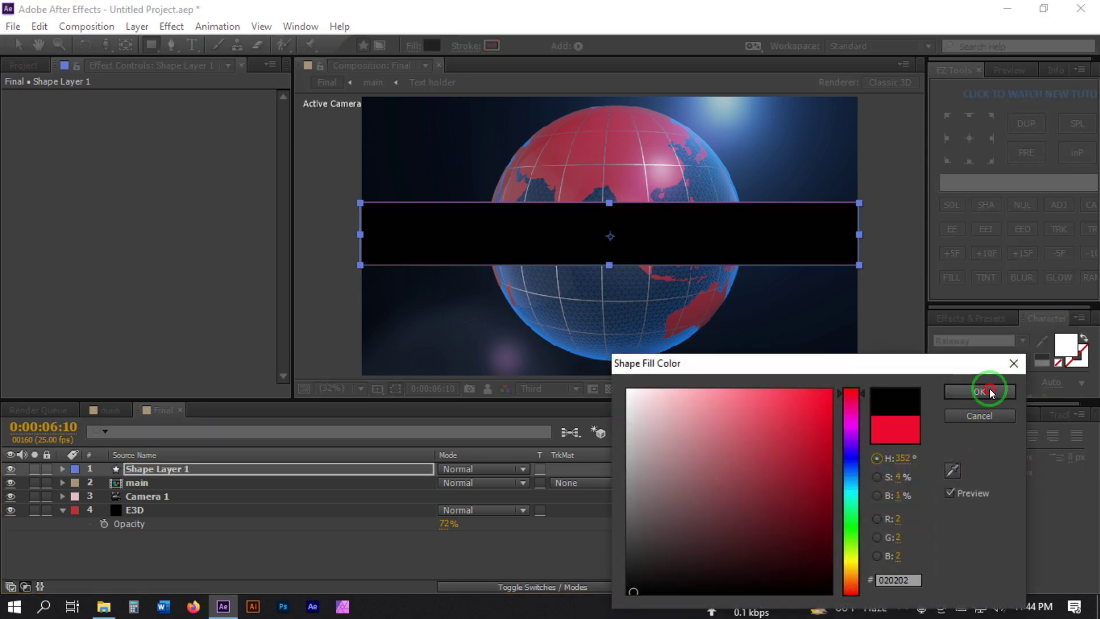
left_click(980, 391)
Step: Apply CC Light Sweep to Shape Layer 1 and set the layer's blending mode to Screen
key("ctrl+space")
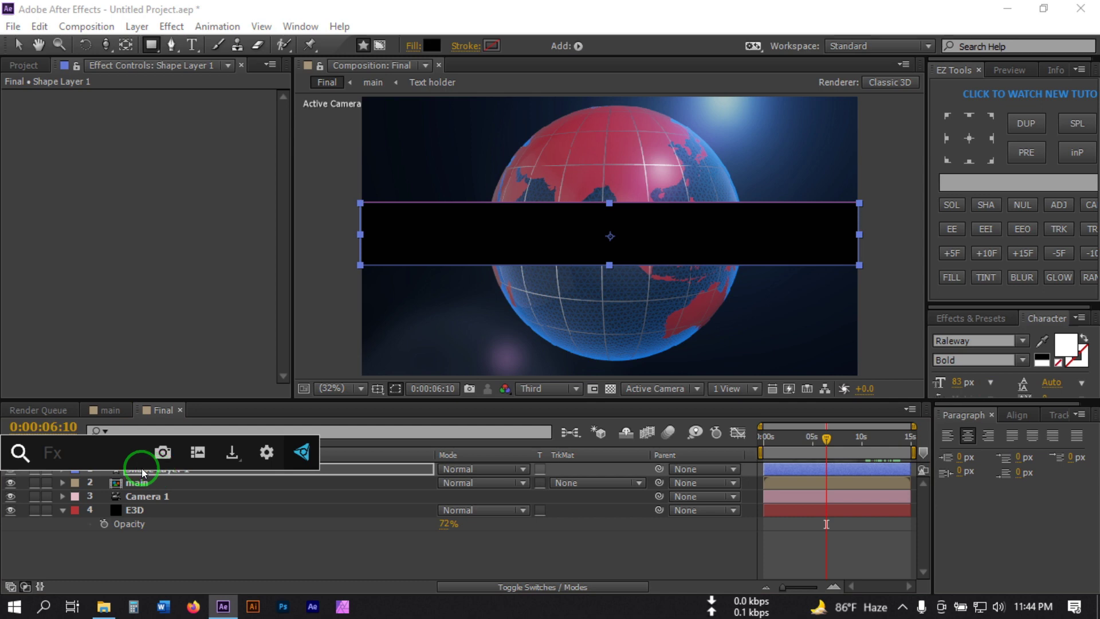
type("cc")
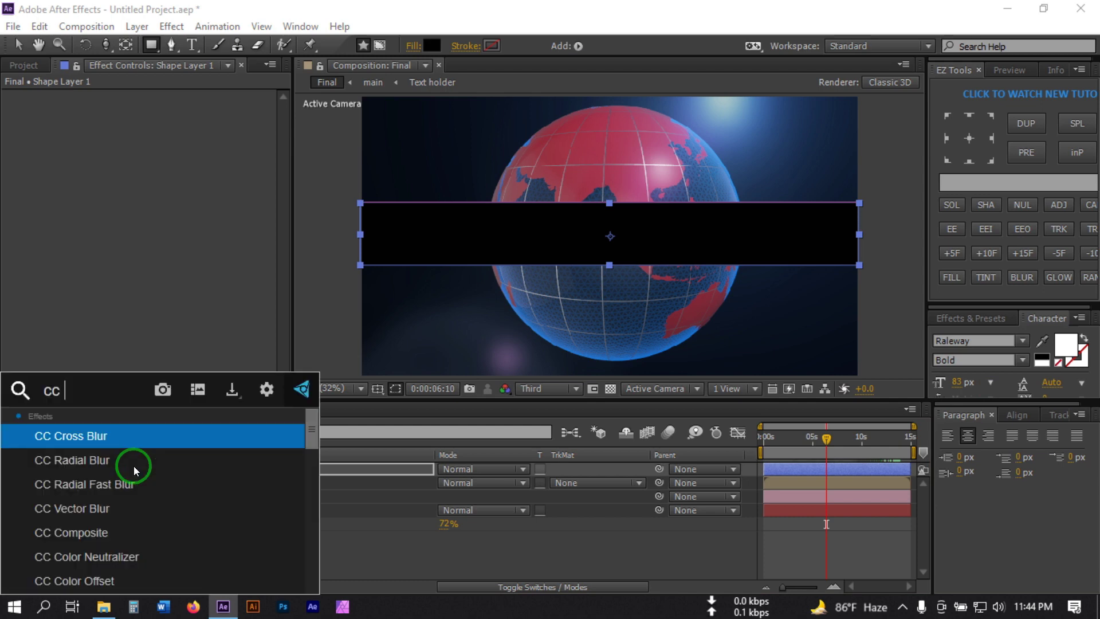
type(" li")
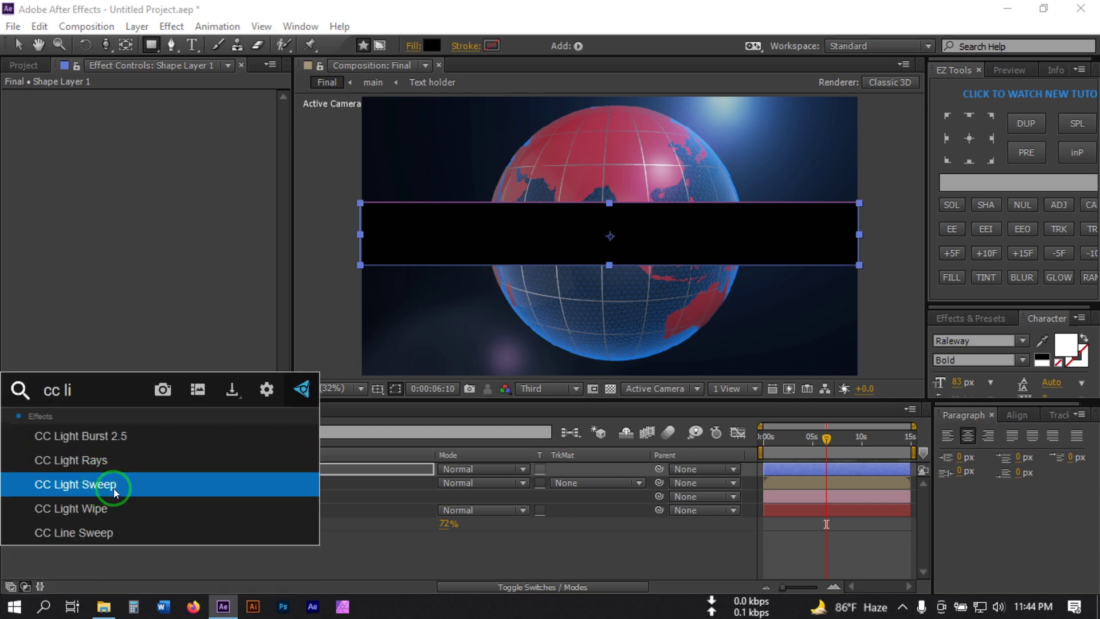
left_click(113, 488)
left_click(470, 470)
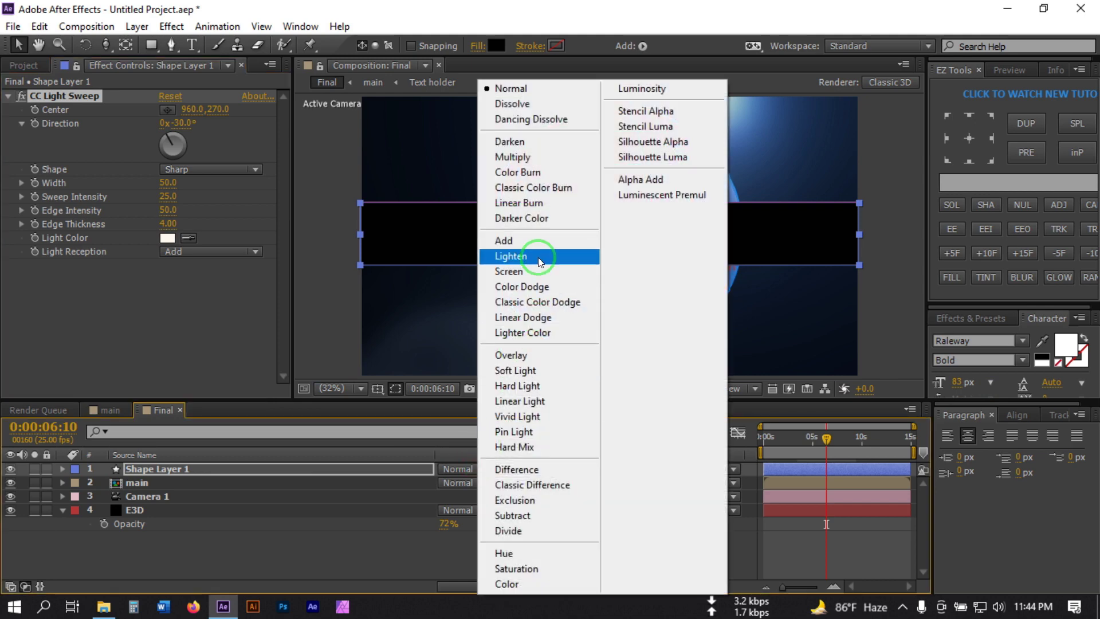
left_click(532, 276)
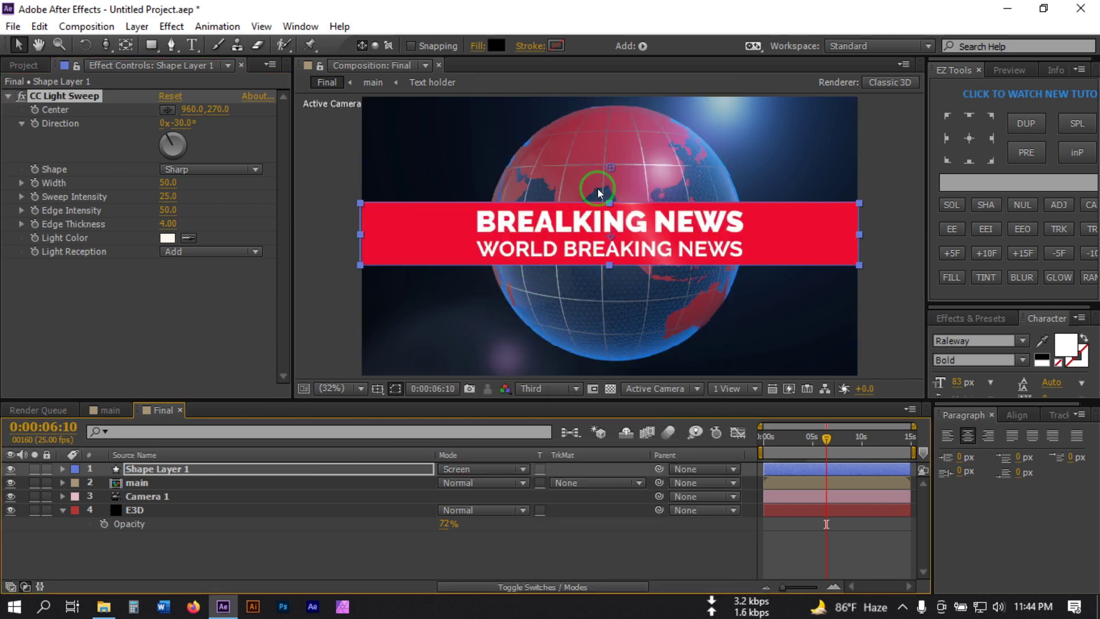
Step: Shift the light sweep to the banner's left end and set Light Reception to Composite, Shape to Linear, Width to 79 and Sweep Intensity to 46
left_click_drag(610, 167, 384, 179)
left_click(211, 169)
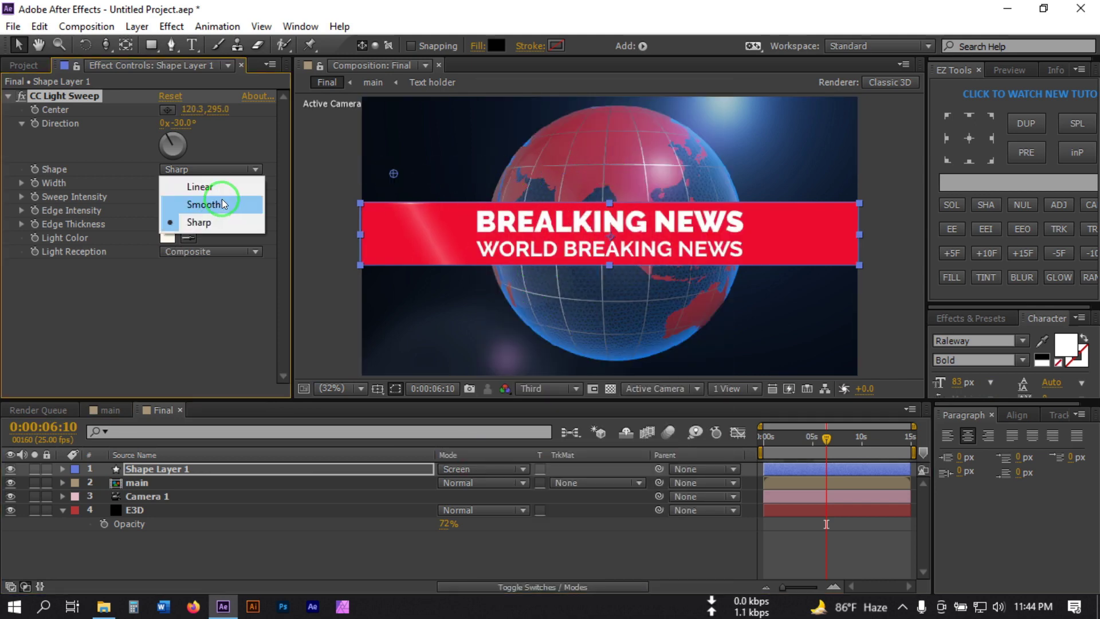
left_click(203, 184)
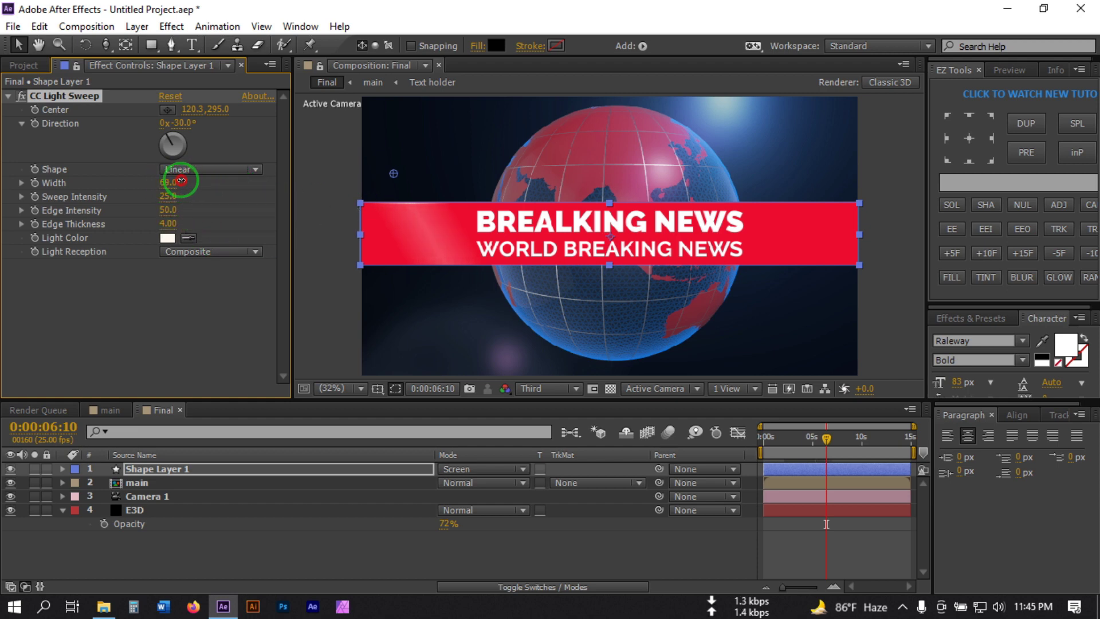
left_click_drag(178, 194, 178, 195)
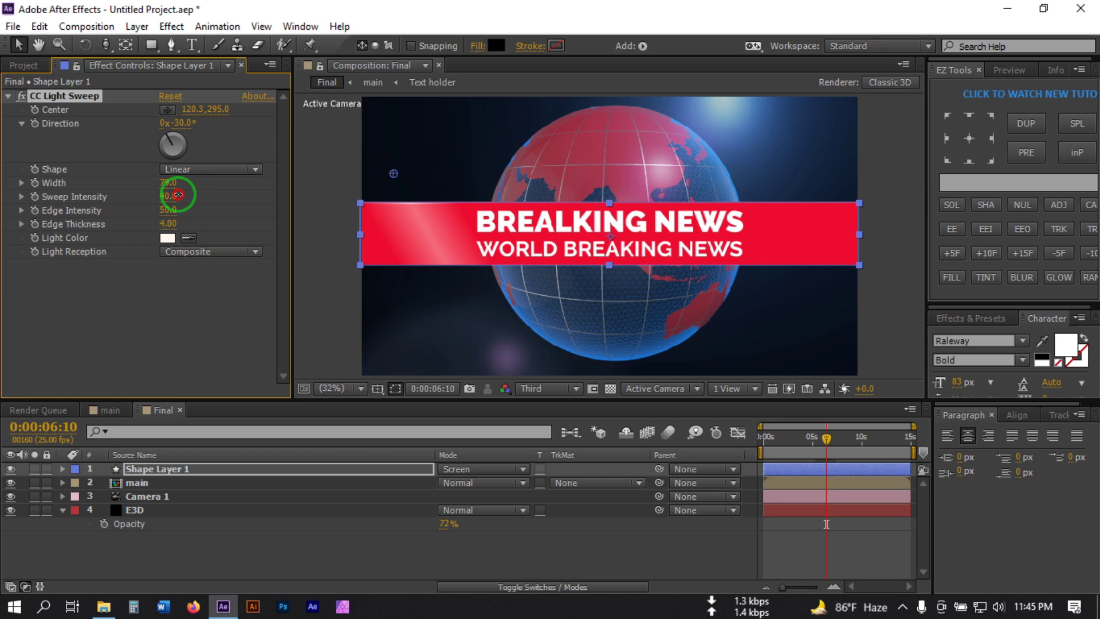
Step: Set the light sweep's Direction to 30° and move its Center just outside the frame's left edge, to about -45, 205
left_click(177, 128)
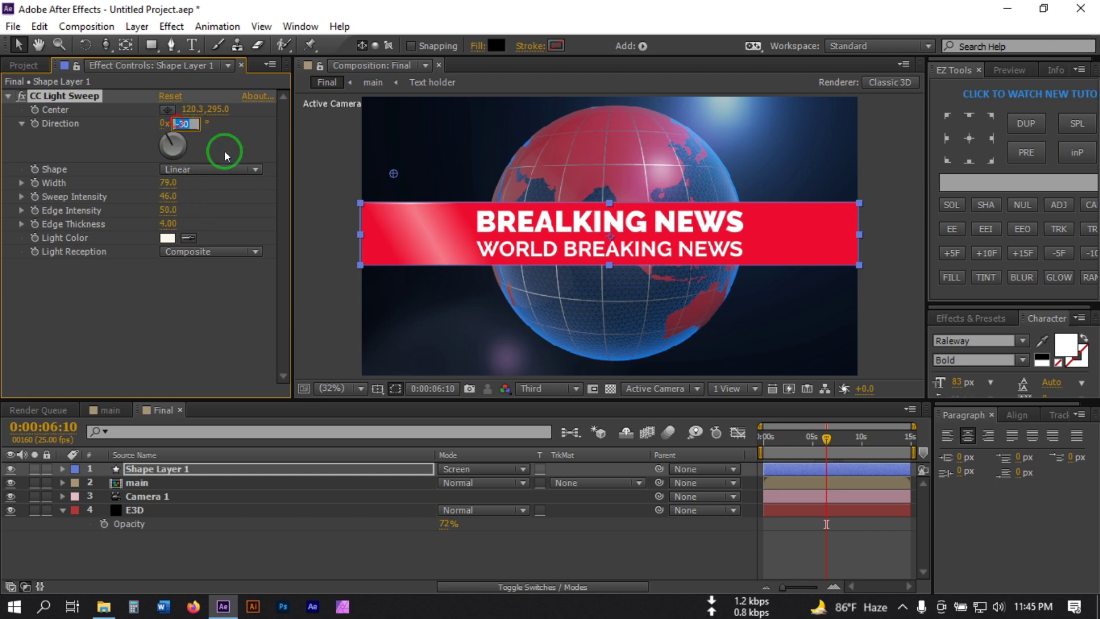
type("30")
key("Return")
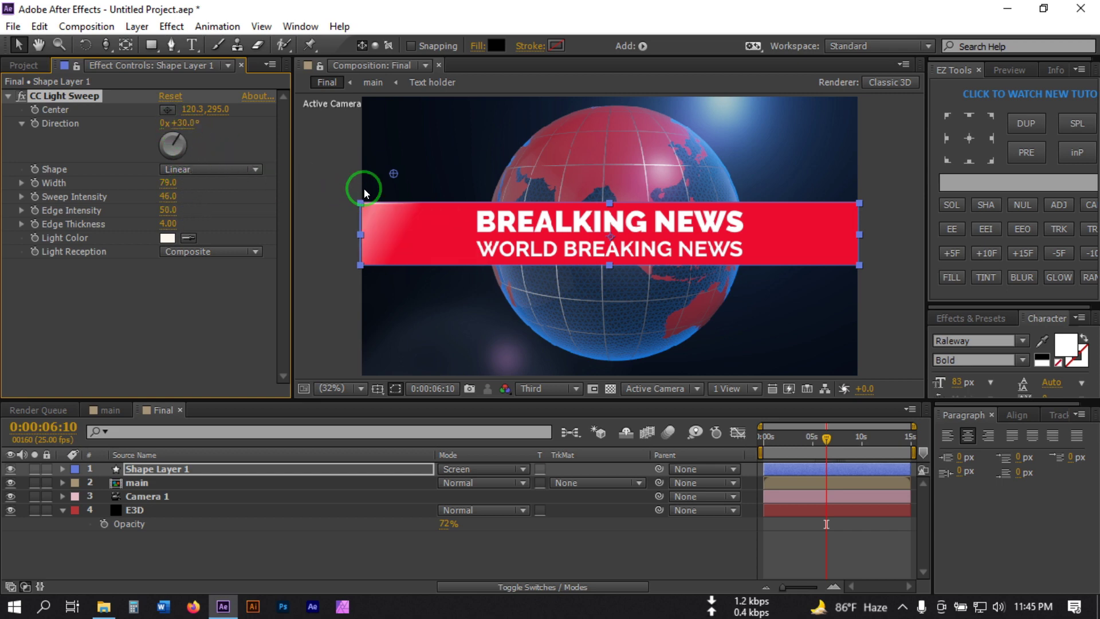
left_click_drag(394, 174, 356, 159)
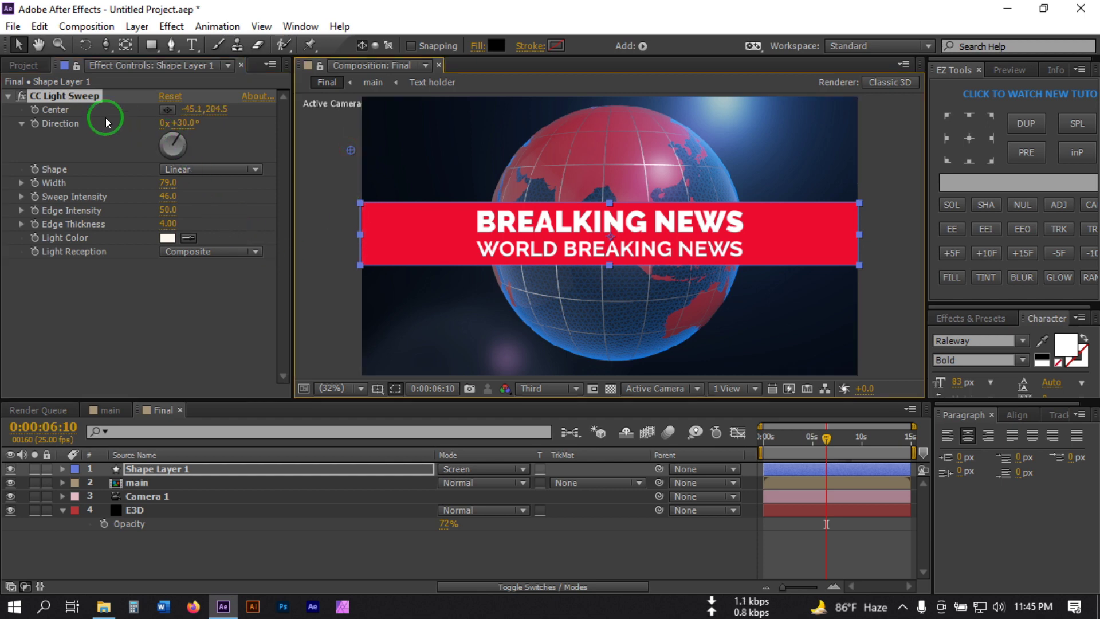
Step: Keyframe the light sweep's Center at about 9 seconds, and at 0:00:11:00 move it past the banner's right end, to about 2430, 251
left_click_drag(825, 444, 853, 445)
left_click(240, 289)
left_click(44, 112)
left_click_drag(864, 446, 871, 445)
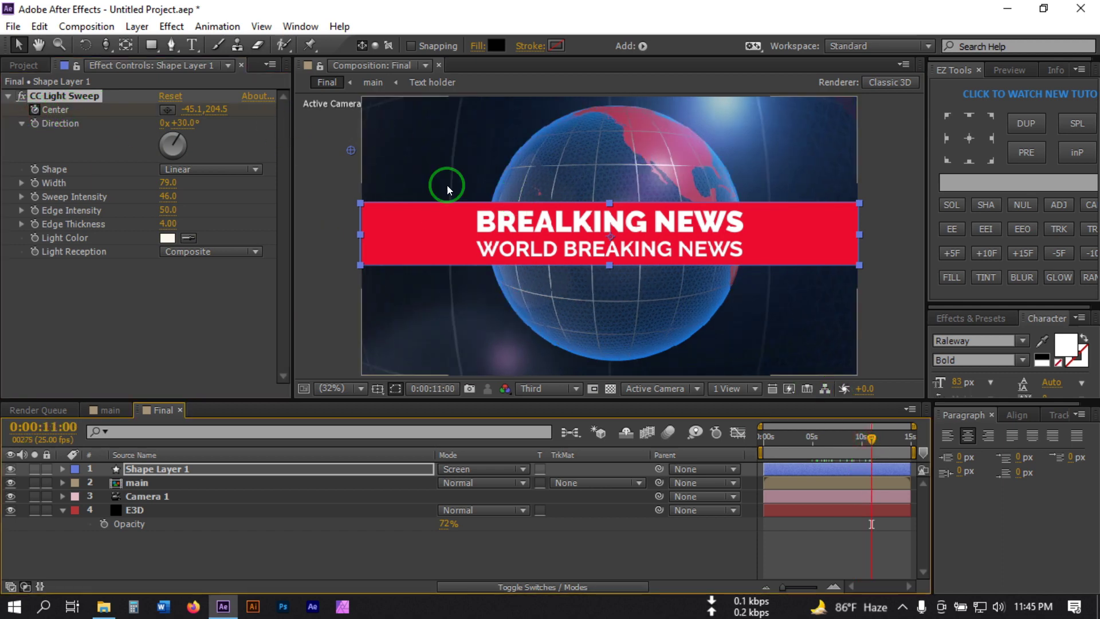
left_click_drag(350, 150, 834, 150)
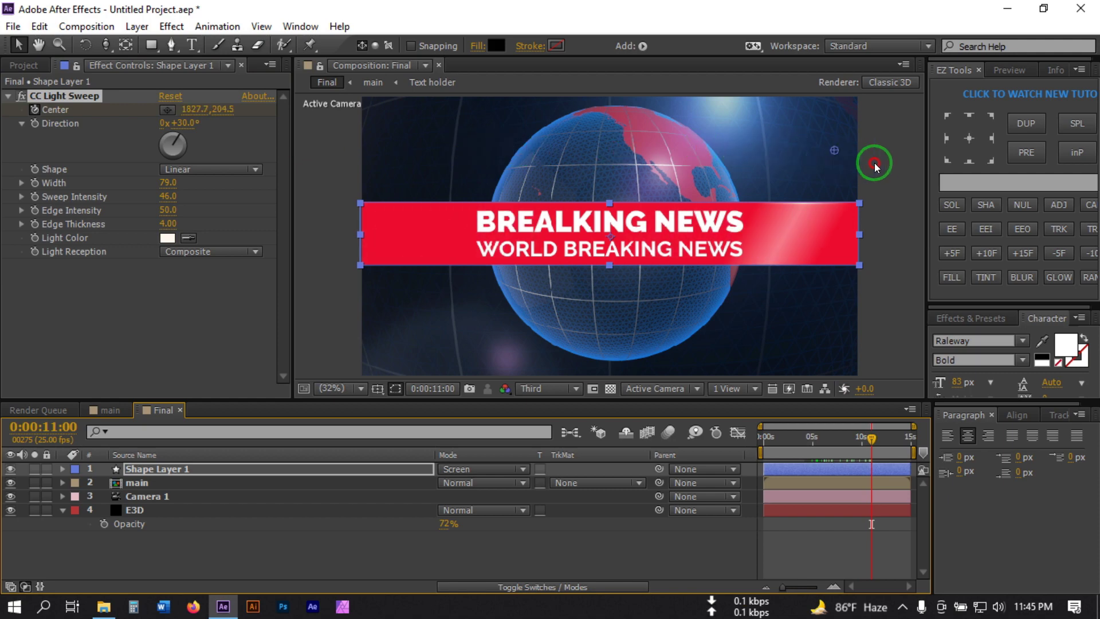
key("u")
Step: Preview the Final composition from the start and check the light sweep crossing the banner
left_click_drag(852, 442, 743, 463)
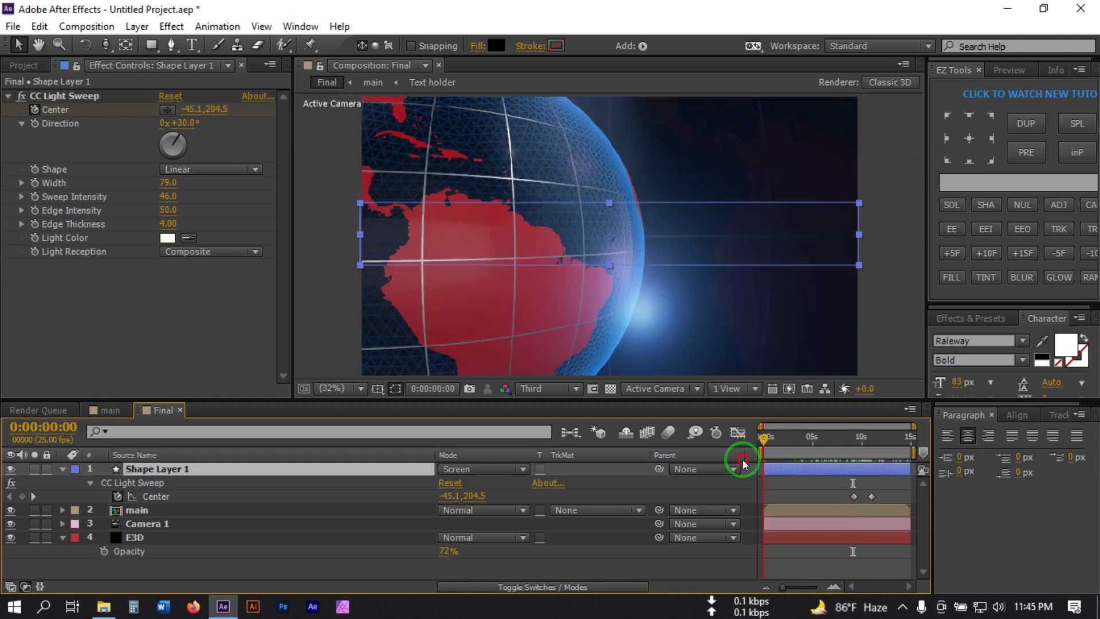
key("space")
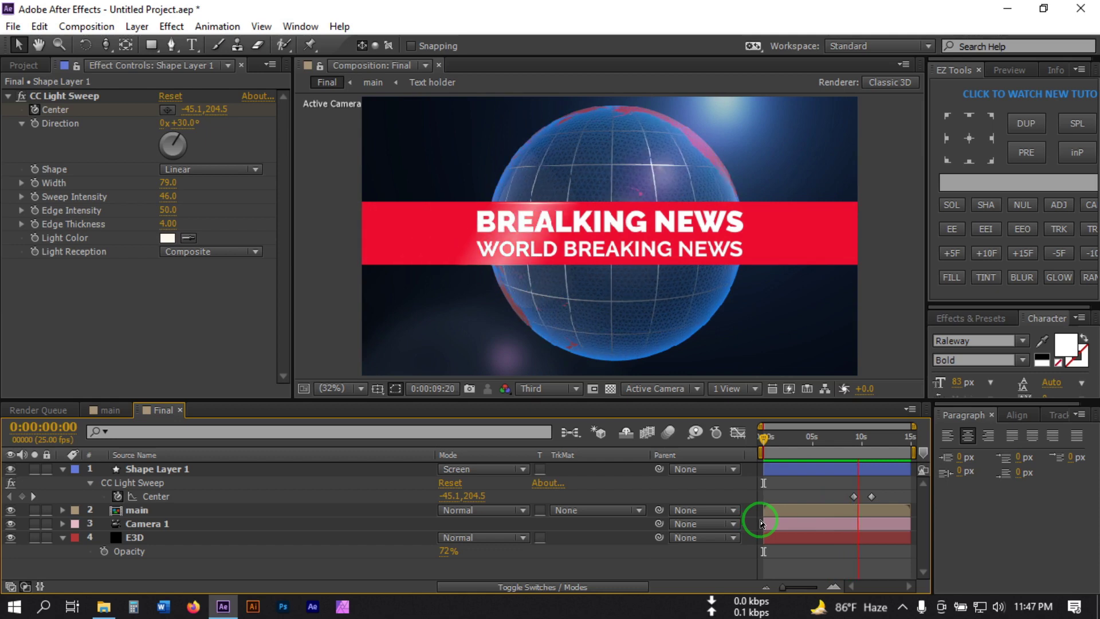
left_click(833, 469)
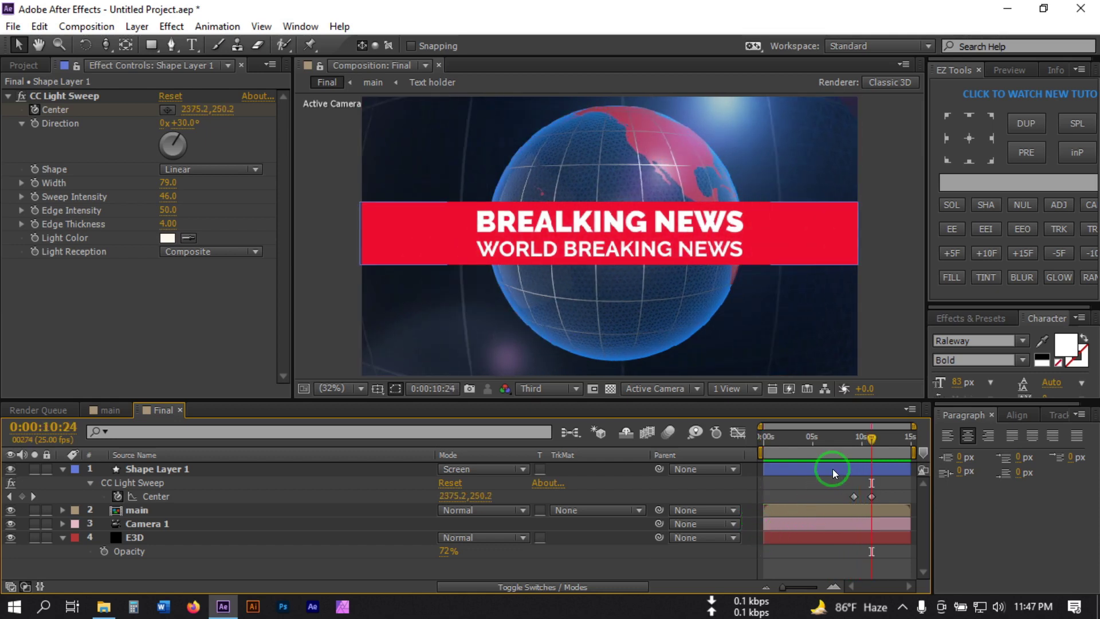
left_click_drag(865, 449, 865, 449)
Step: Disable the clean_metal_brushed and Blue_Wireframe materials of the Globe in the Final E3D layer's scene setup, and check the result along the timeline
left_click(133, 540)
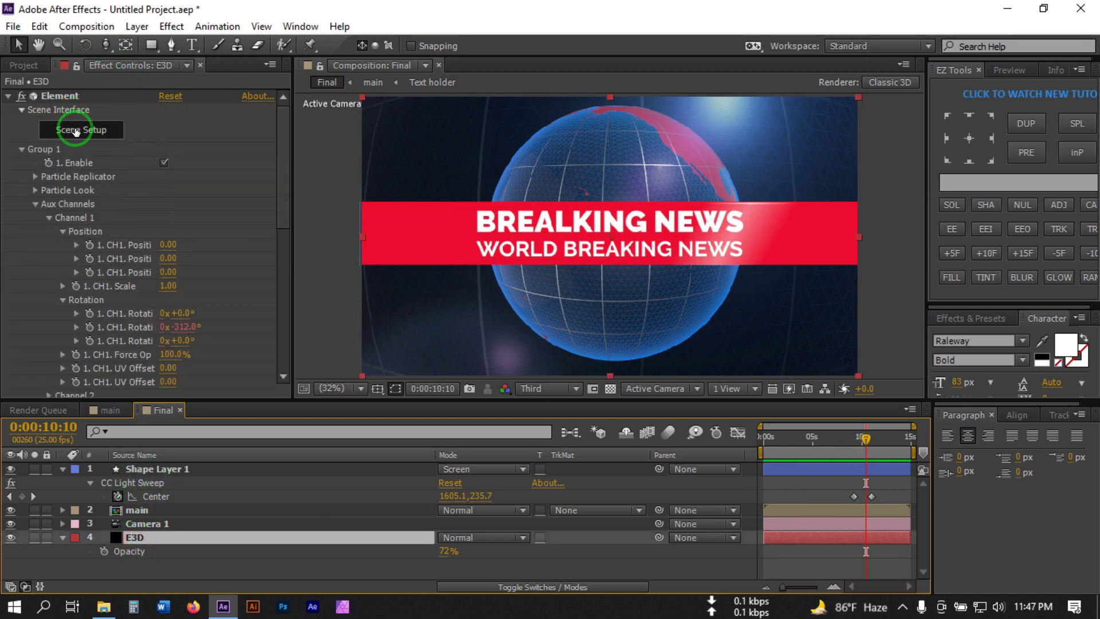
left_click(81, 130)
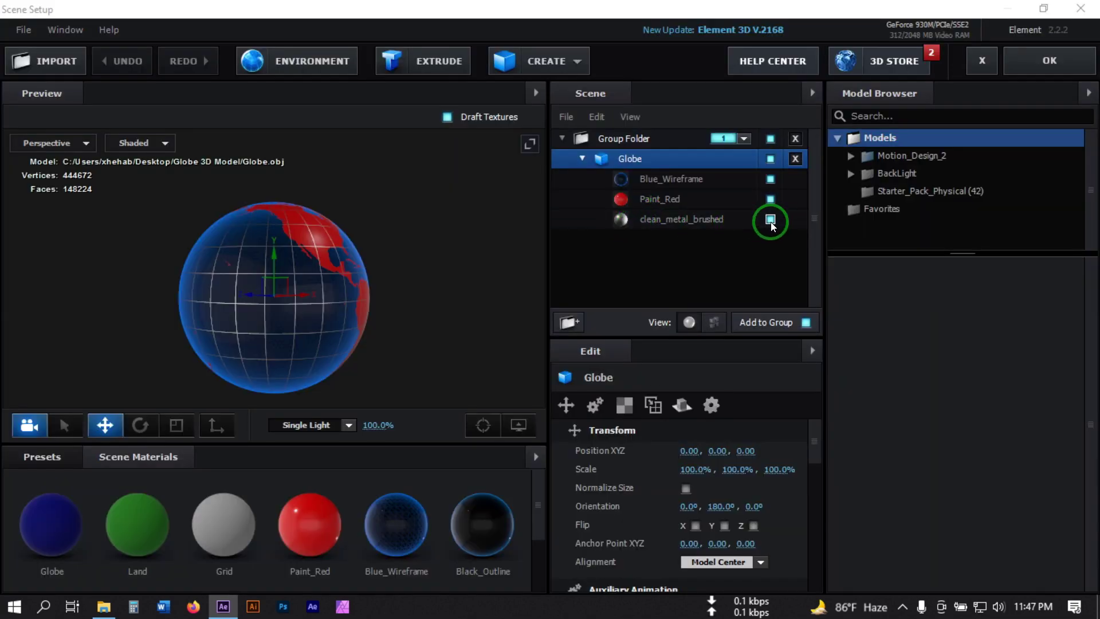
left_click(771, 220)
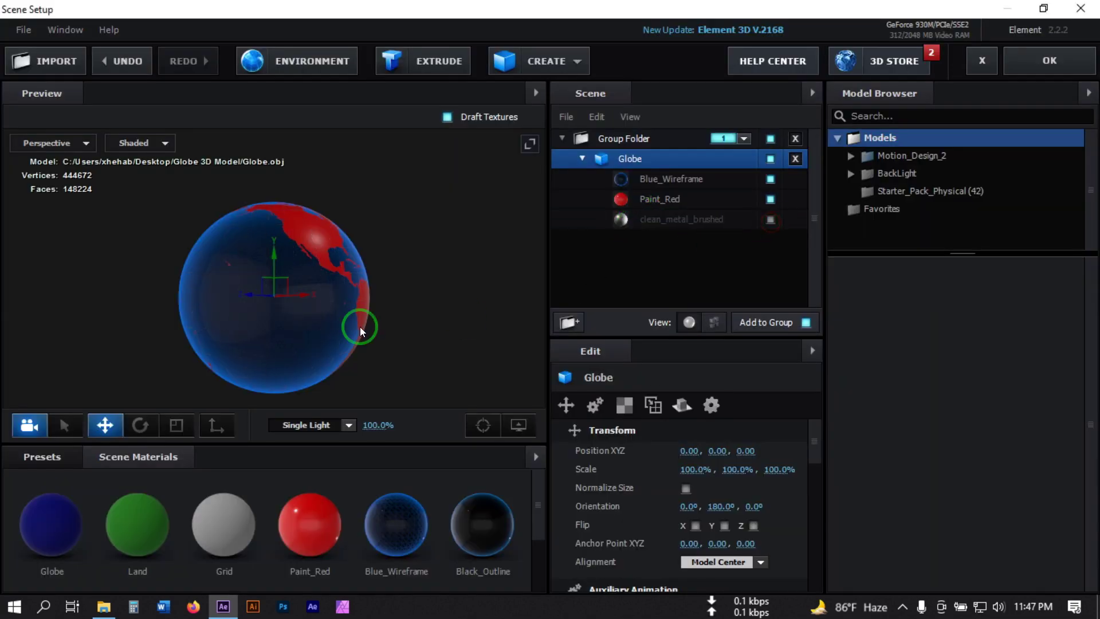
left_click_drag(284, 331, 304, 338)
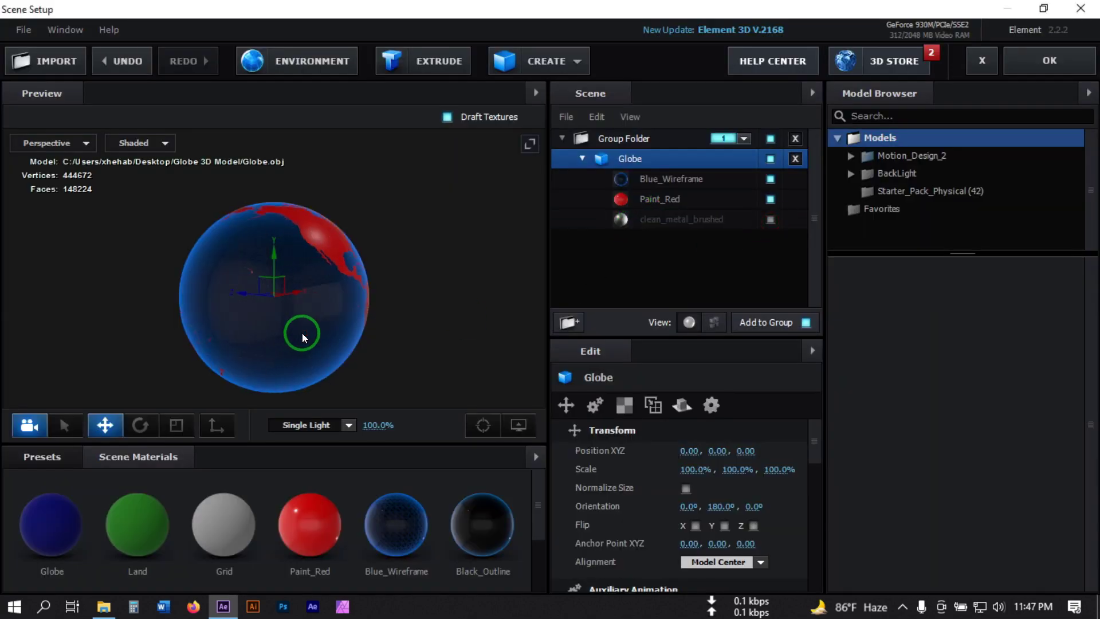
left_click(770, 178)
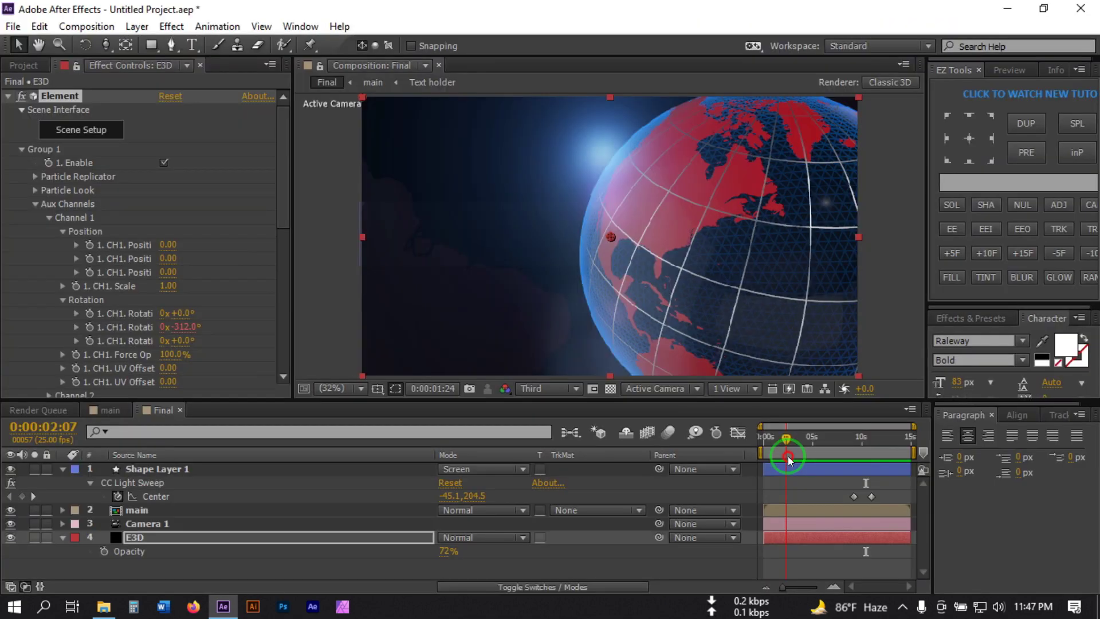
left_click_drag(788, 456, 900, 464)
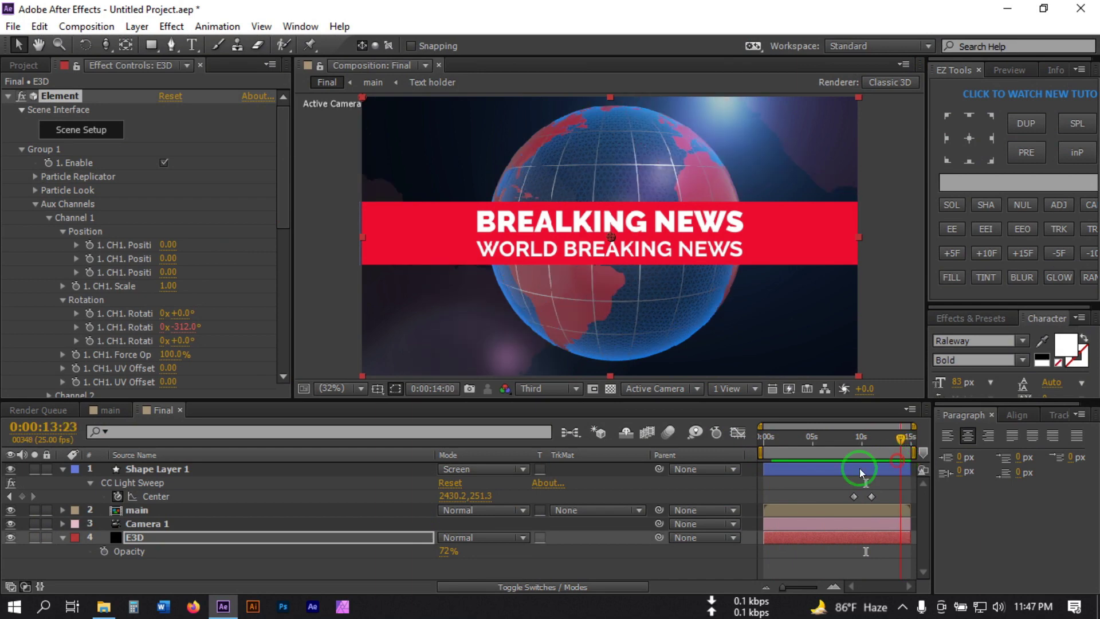
left_click(62, 469)
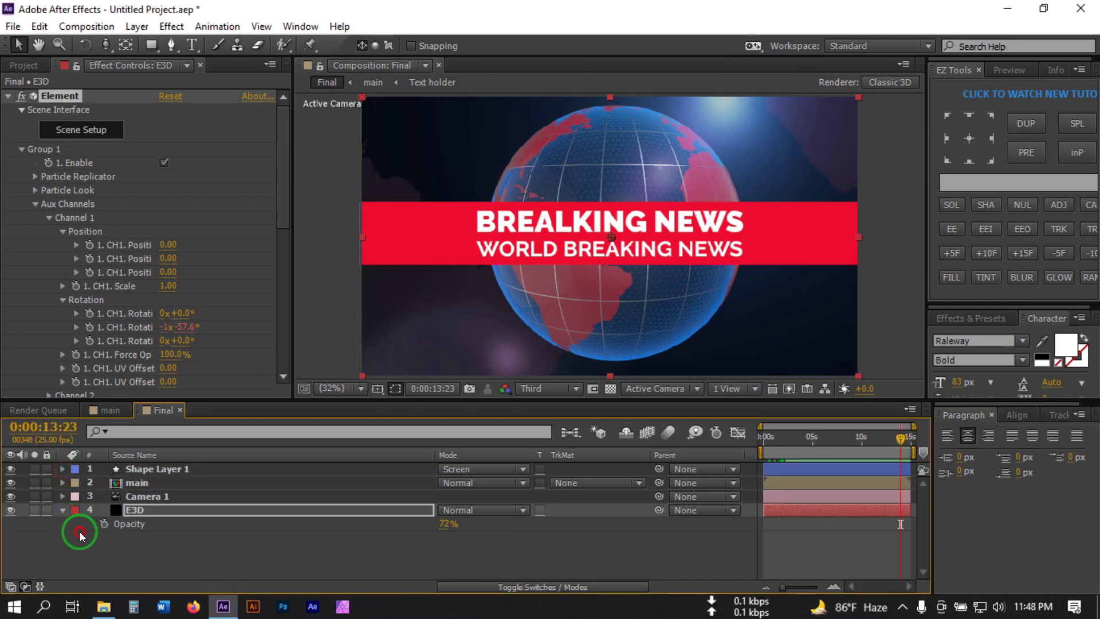
Step: Import the News Theme 2 - Audionautix.mp3 track from the News Music folder and place it beneath all layers in Final
left_click(16, 67)
left_click(67, 299)
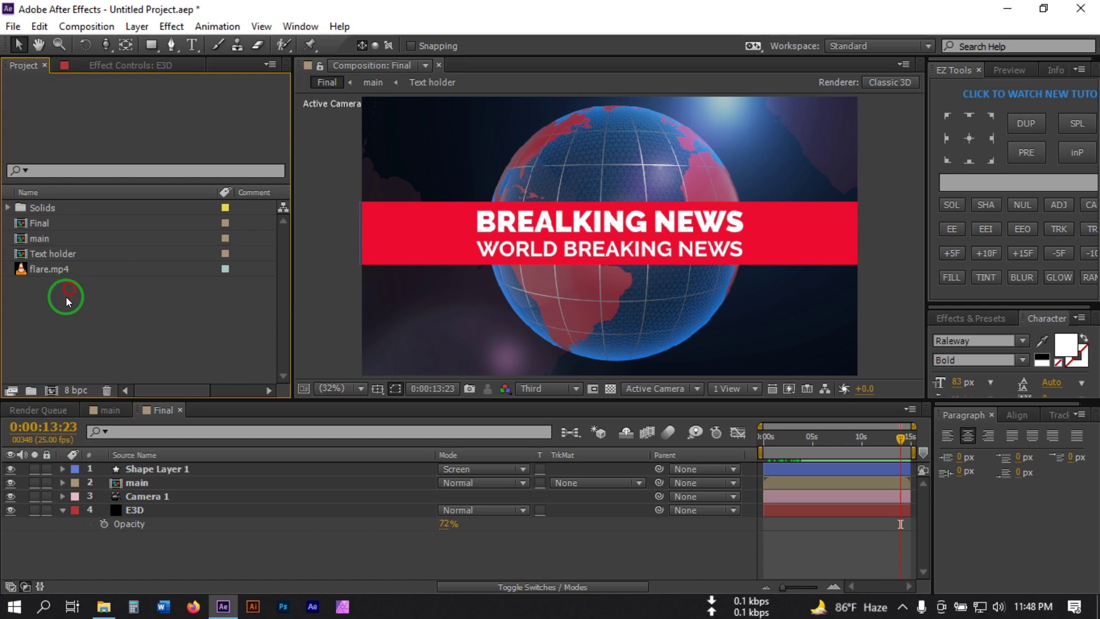
left_click(104, 607)
double_click(176, 200)
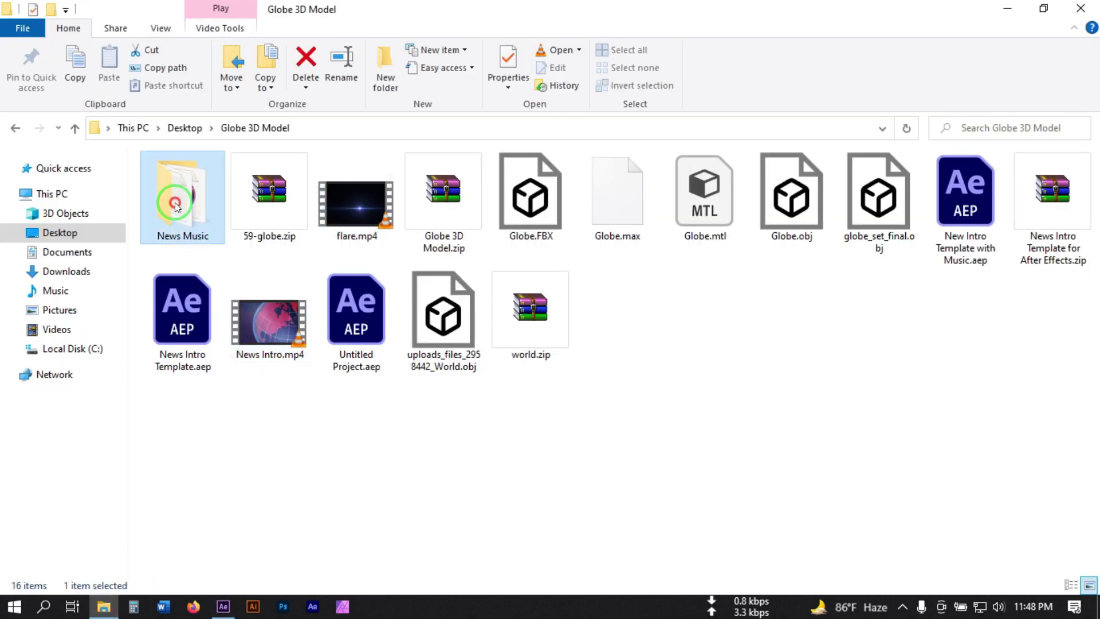
left_click(286, 183)
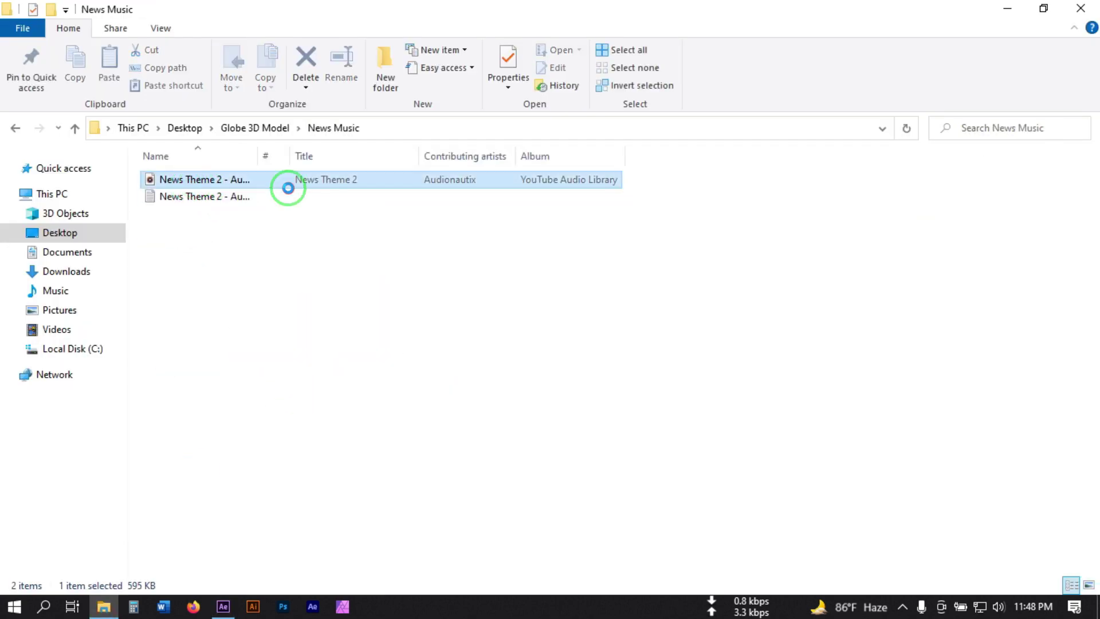
left_click_drag(357, 293, 63, 315)
left_click_drag(94, 269, 98, 535)
Step: Check the frames around the light sweep and add the Final composition to the render queue
mouse_move(861, 449)
left_mouse_down()
mouse_move(831, 450)
mouse_move(851, 452)
mouse_move(850, 462)
mouse_move(861, 444)
mouse_move(846, 450)
left_mouse_up()
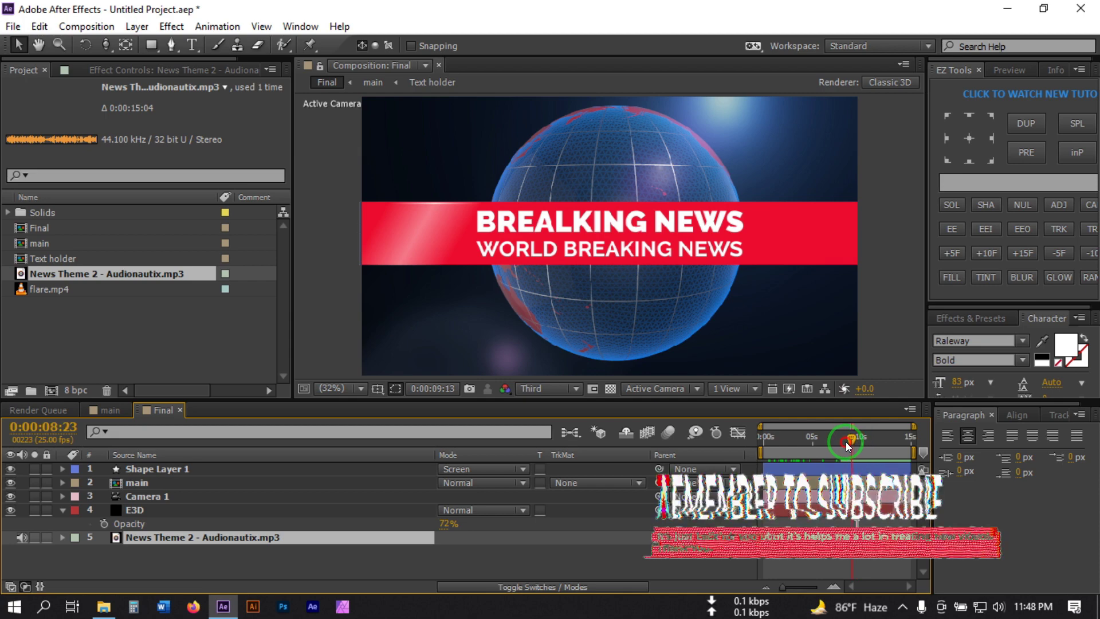
left_click(71, 27)
left_click(143, 200)
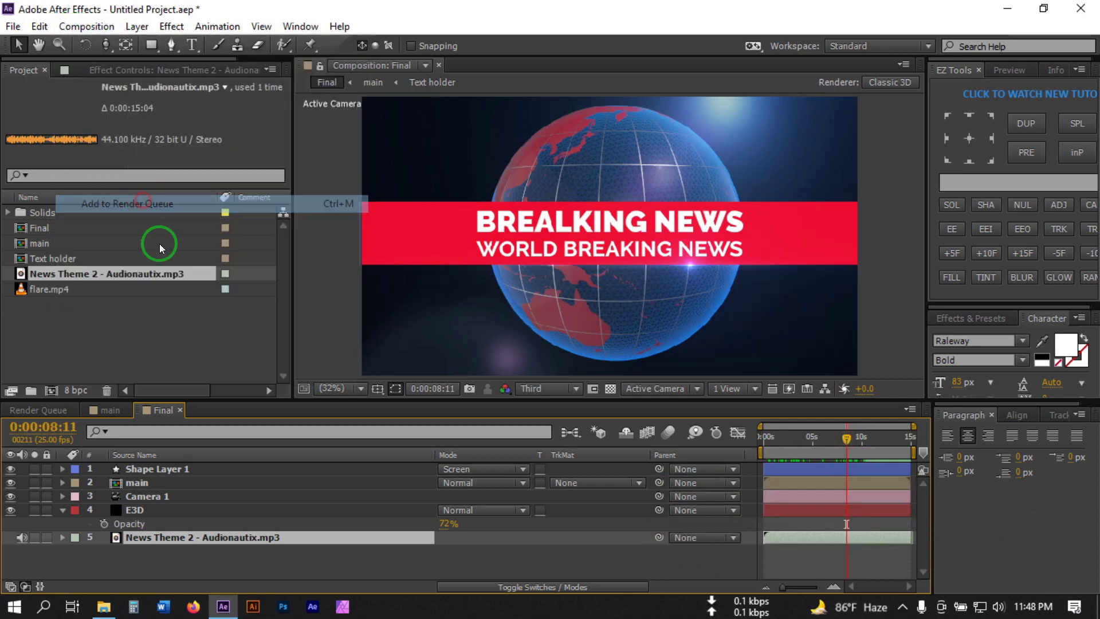
Step: Set the Final render's output module to the AfterCodecs .mp4 format with Audio Output On
left_click(144, 518)
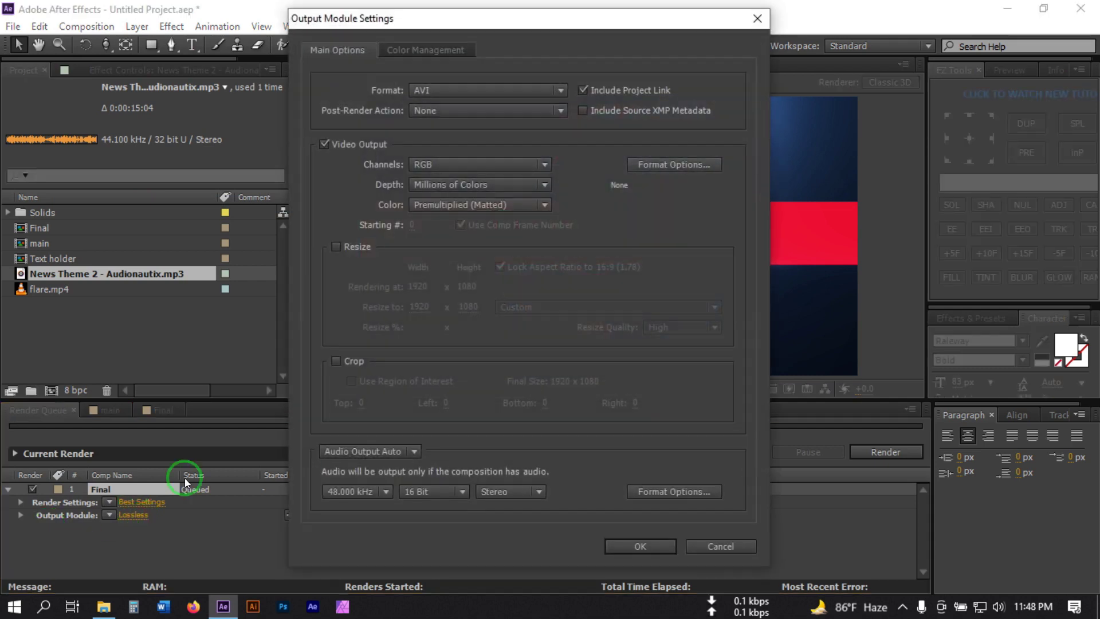
left_click(437, 92)
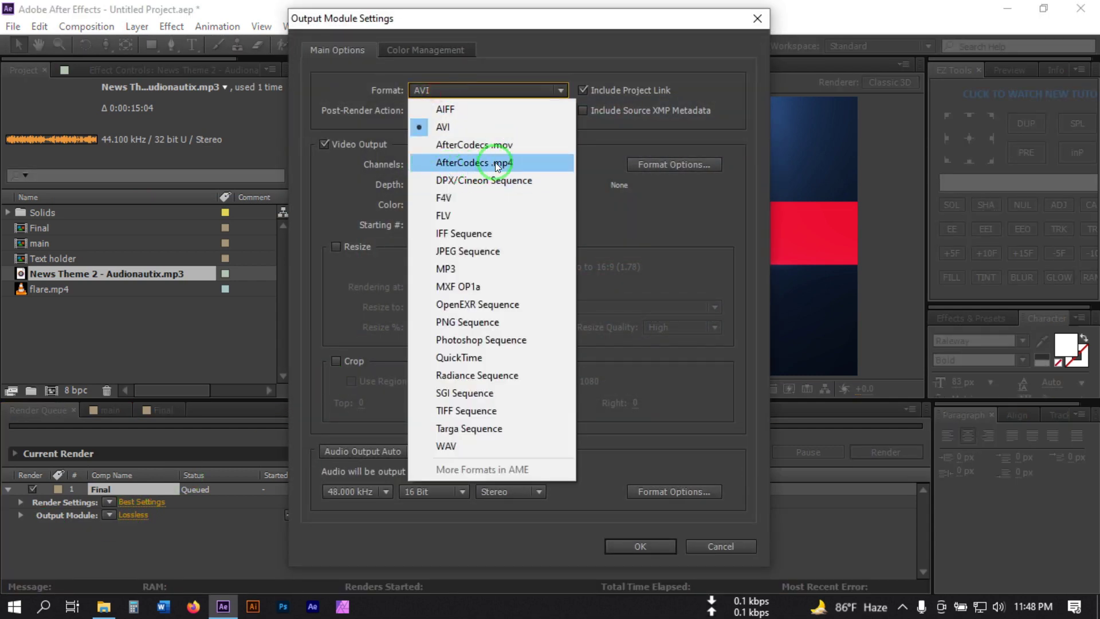
left_click(459, 164)
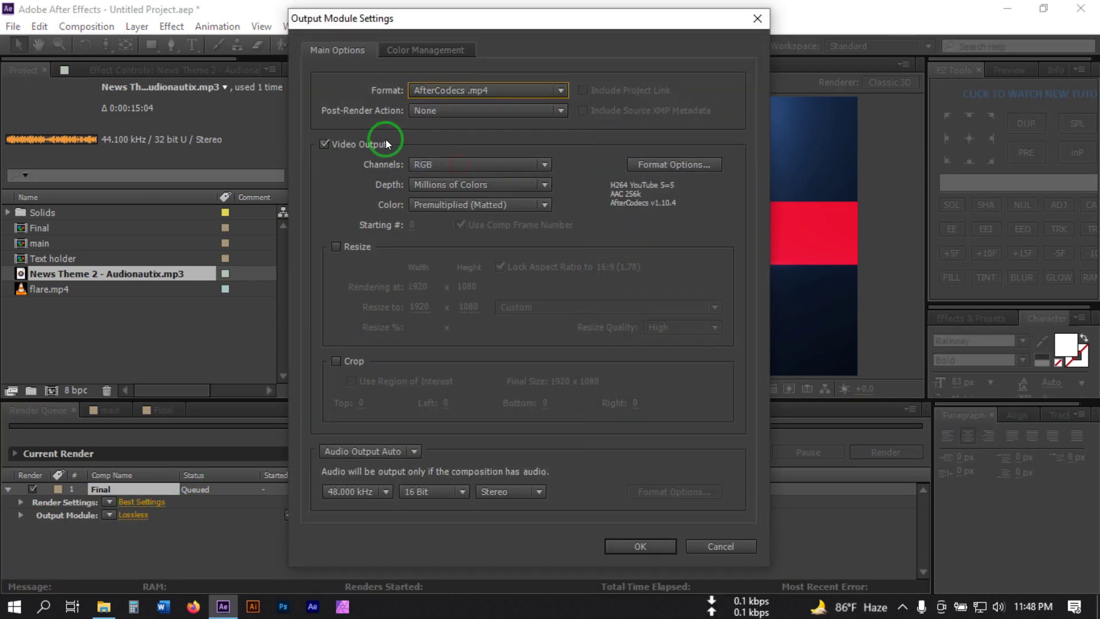
left_click(376, 452)
left_click(396, 467)
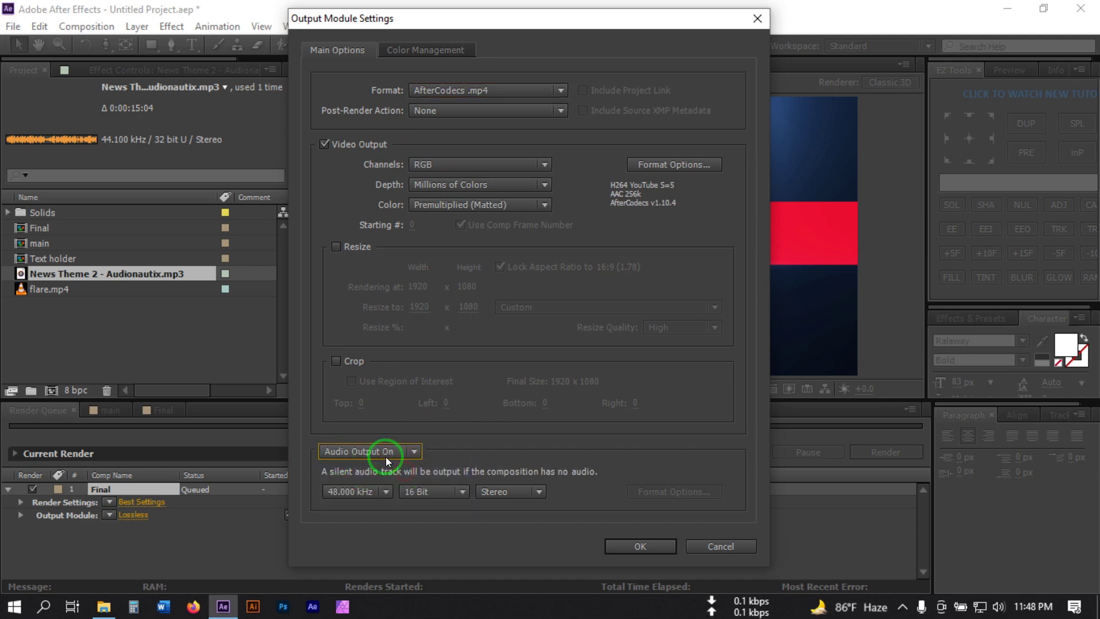
left_click(625, 552)
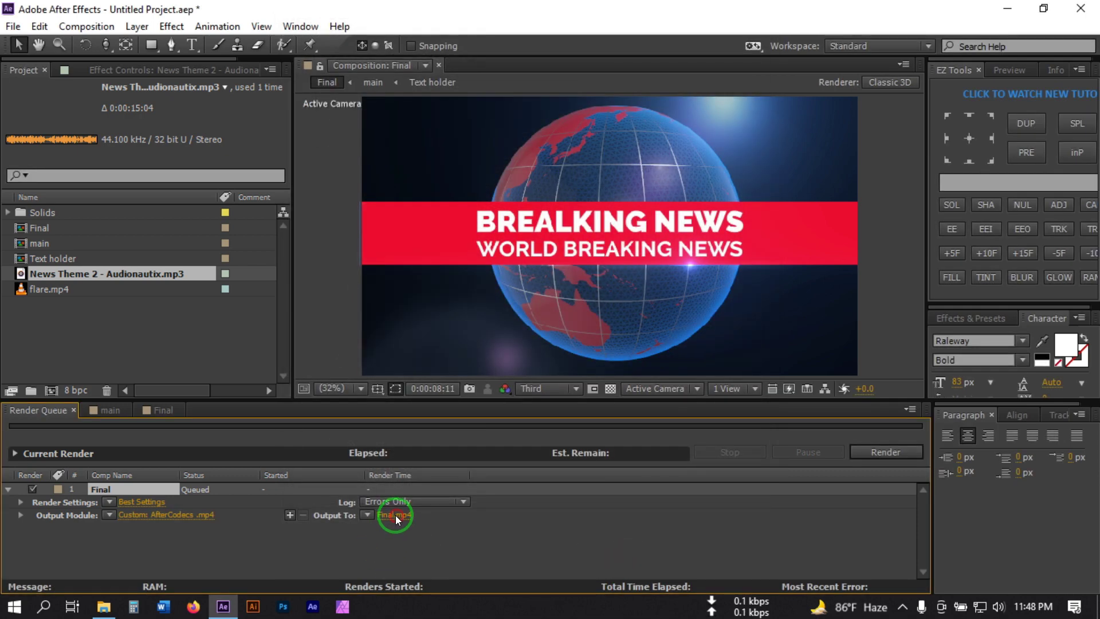
Step: Set the render's output file to Final.mp4 in the Globe 3D Model folder on the Desktop
left_click(396, 515)
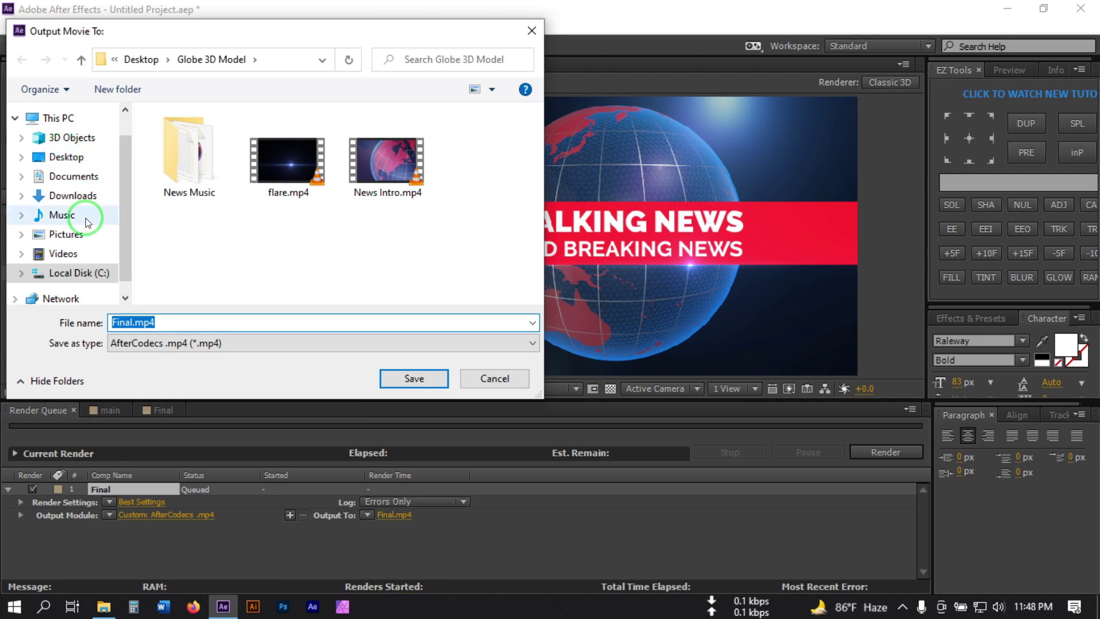
left_click(404, 376)
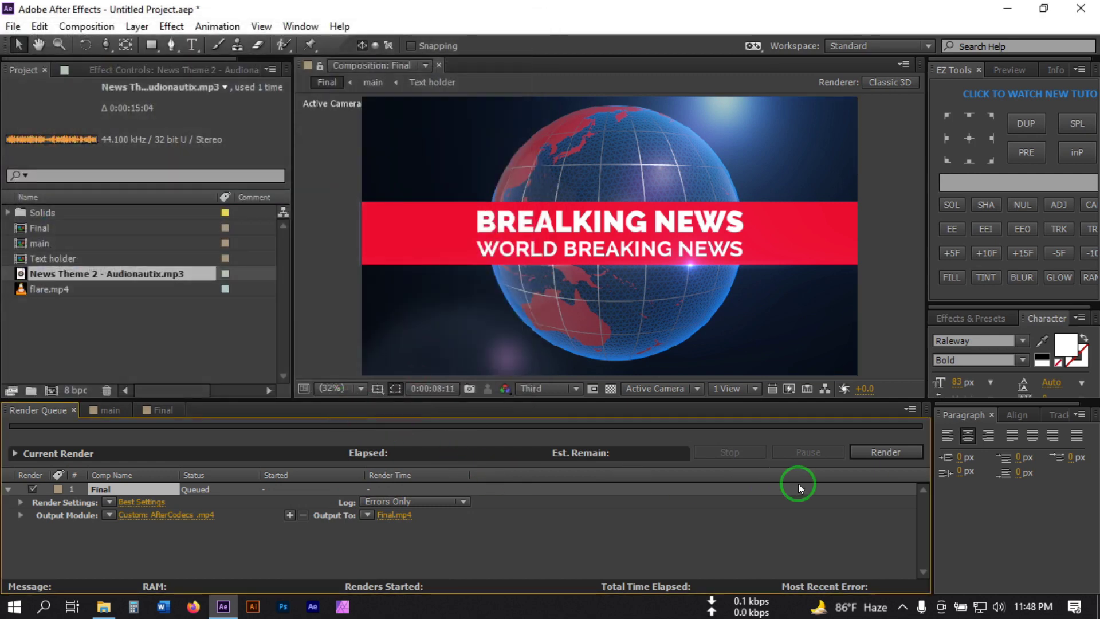